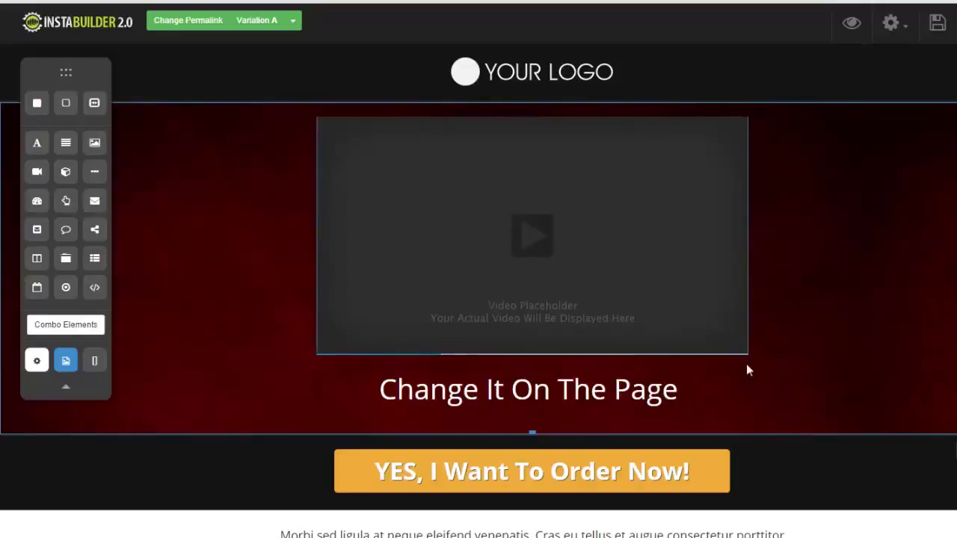
Duplicate the "Change It On The Page" headline and move the copy above the video placeholder.
{"action": "mouse_move", "coordinate": [736, 391]}
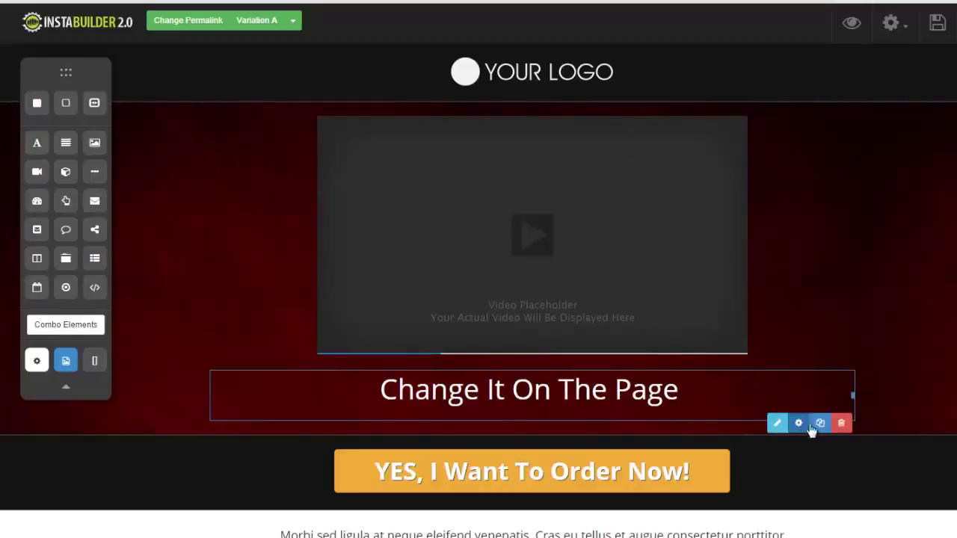
{"action": "left_click", "coordinate": [821, 425]}
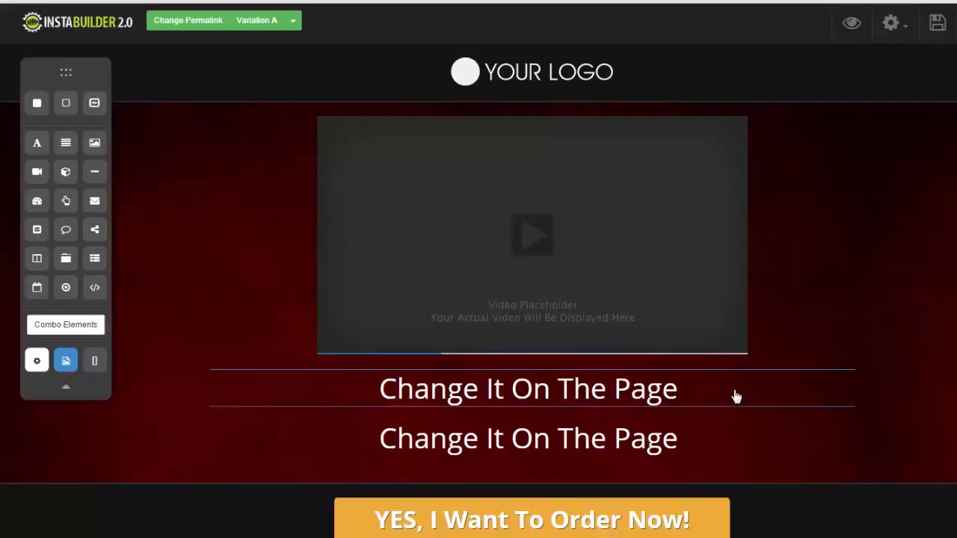
{"action": "left_click_drag", "start_coordinate": [731, 396], "coordinate": [727, 127]}
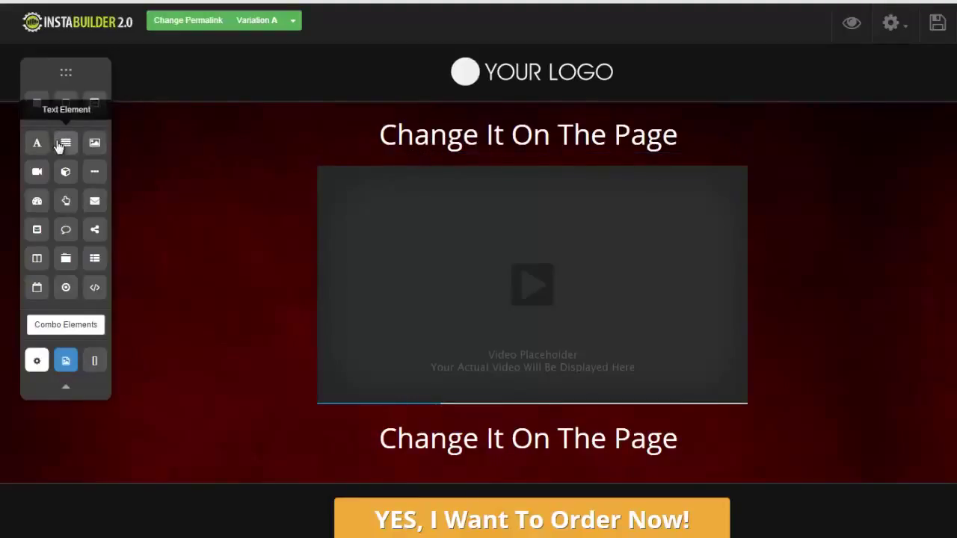
Add a text element between the upper headline and the video, and color its text white.
{"action": "left_click_drag", "start_coordinate": [63, 145], "coordinate": [365, 193]}
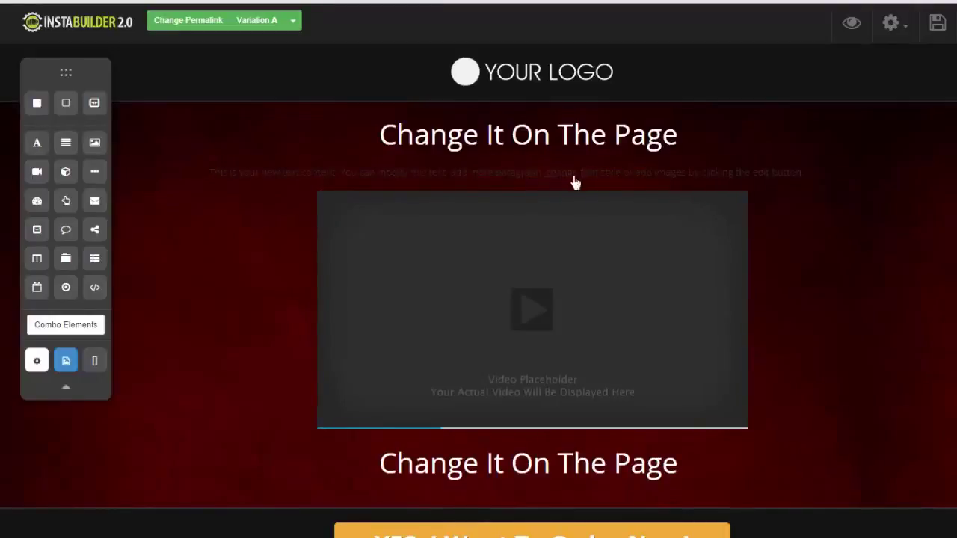
{"action": "left_click", "coordinate": [783, 172]}
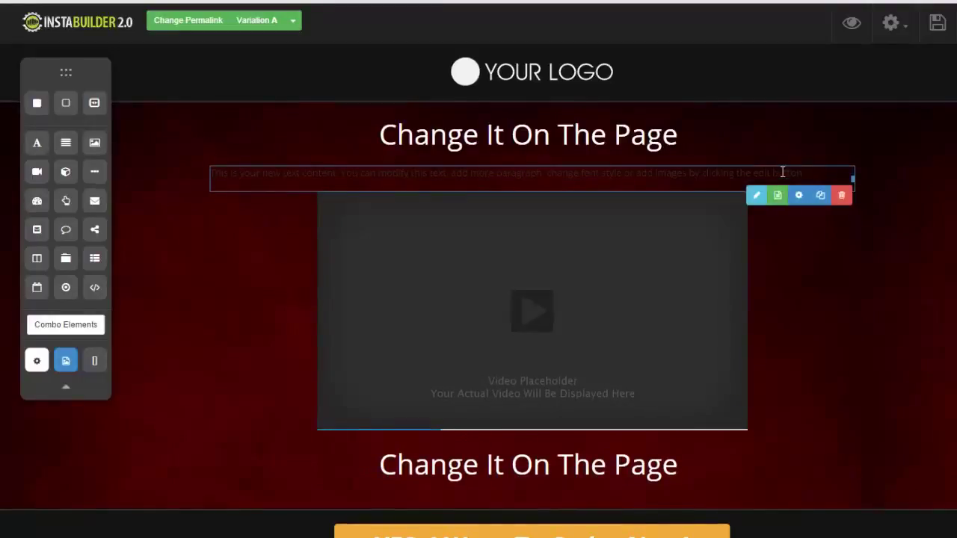
{"action": "left_click", "coordinate": [758, 196]}
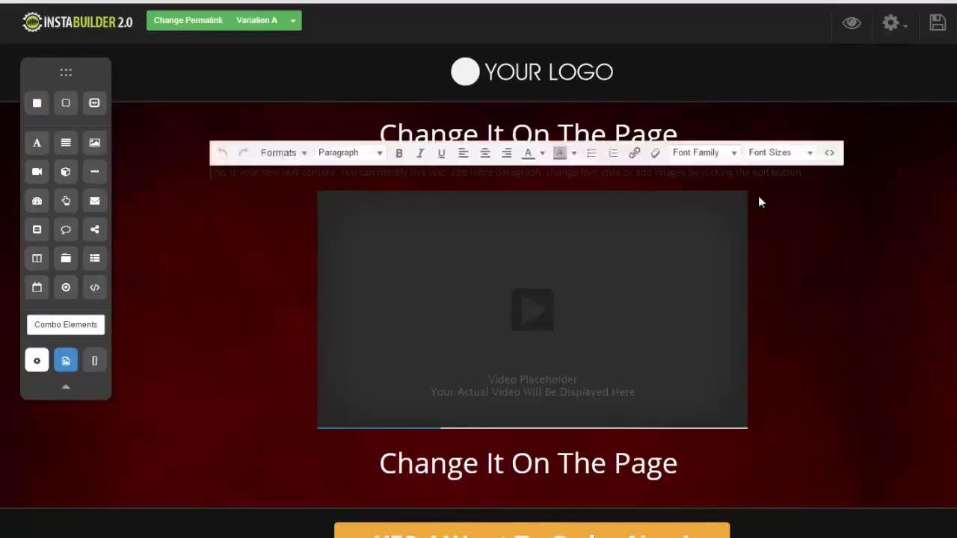
{"action": "left_click", "coordinate": [759, 197]}
{"action": "left_click", "coordinate": [759, 196]}
{"action": "left_click_drag", "start_coordinate": [805, 171], "coordinate": [208, 174]}
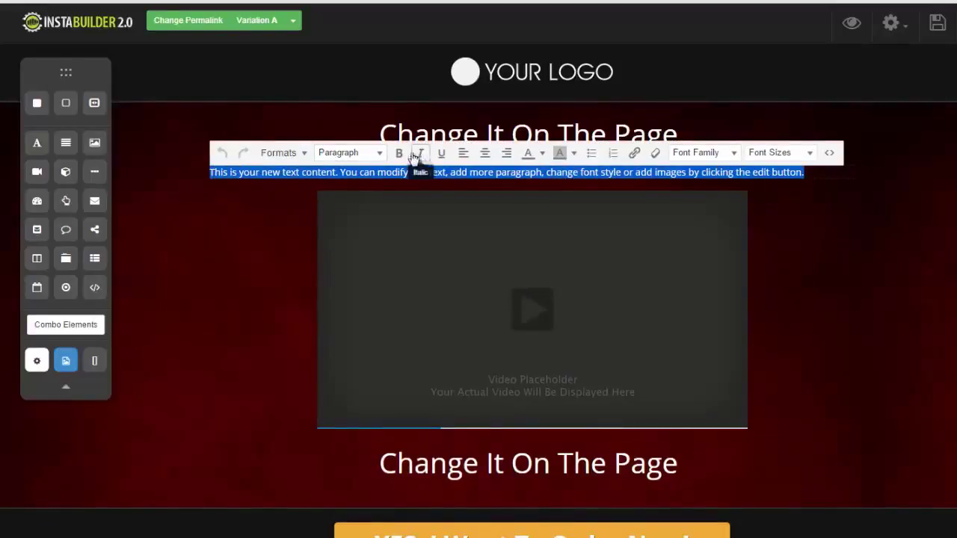
{"action": "left_click", "coordinate": [542, 153]}
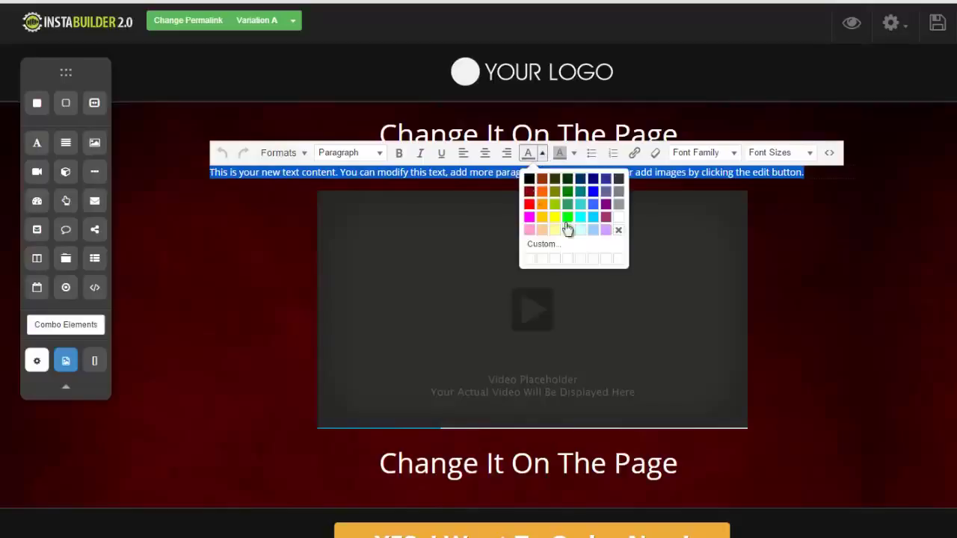
{"action": "left_click", "coordinate": [618, 230]}
{"action": "left_click", "coordinate": [772, 226]}
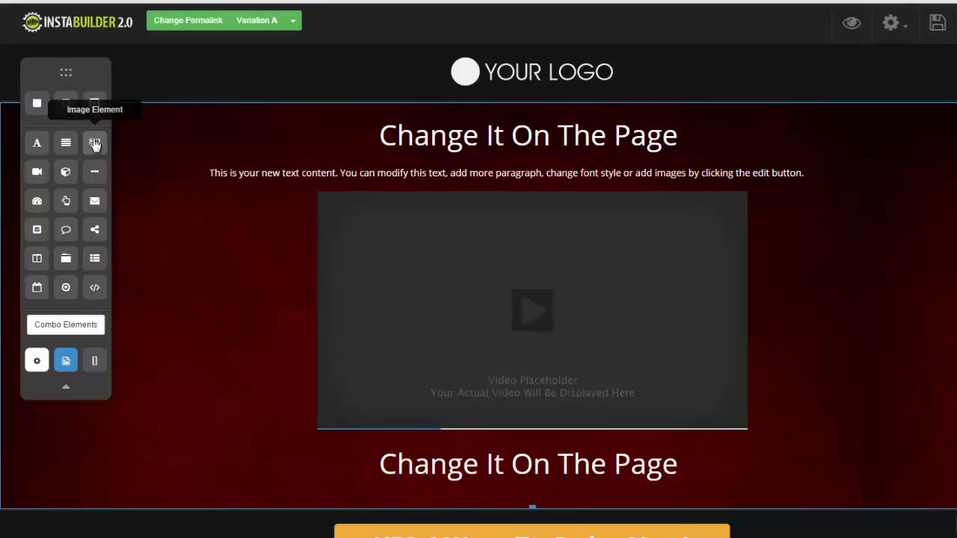
Add an image element between the text paragraph and the video, and open its image settings.
{"action": "left_click_drag", "start_coordinate": [94, 144], "coordinate": [534, 199]}
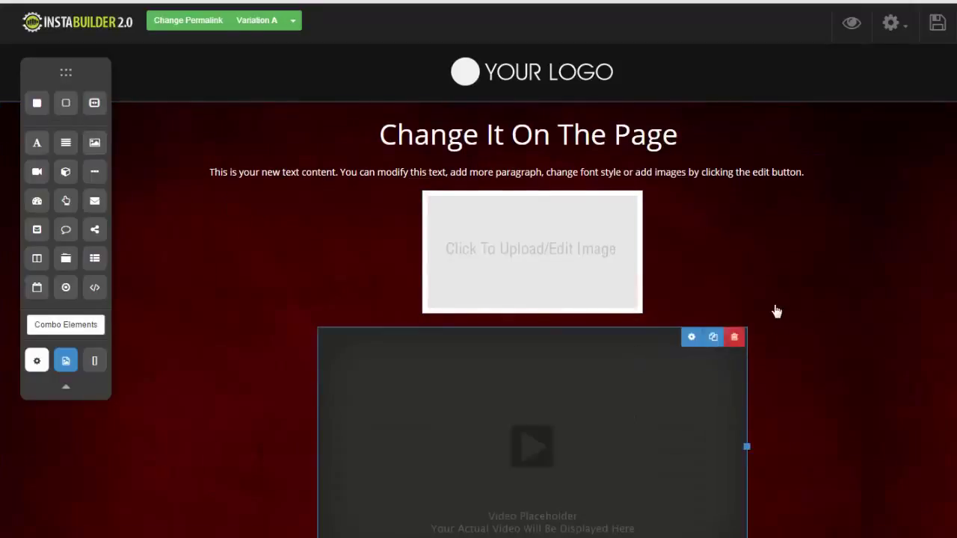
{"action": "left_click", "coordinate": [545, 244]}
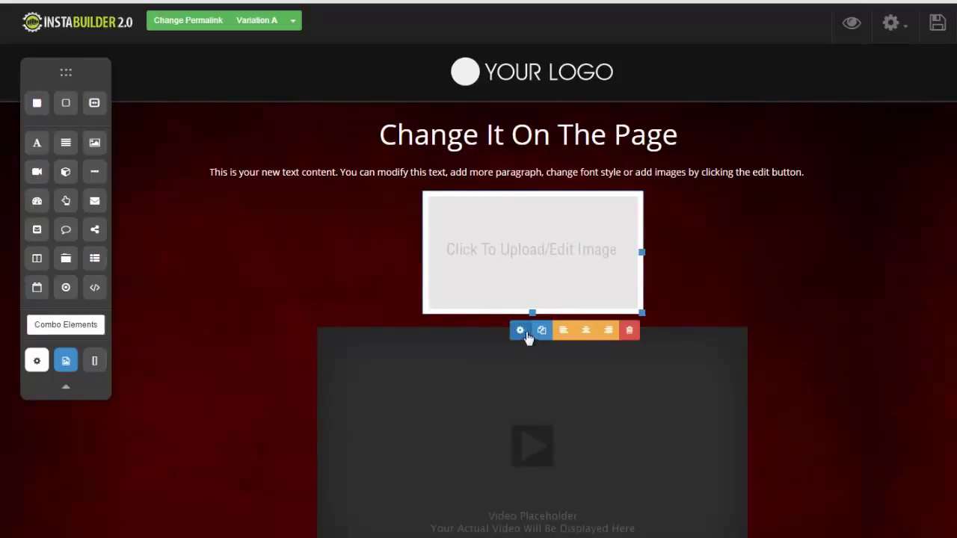
{"action": "left_click", "coordinate": [474, 333]}
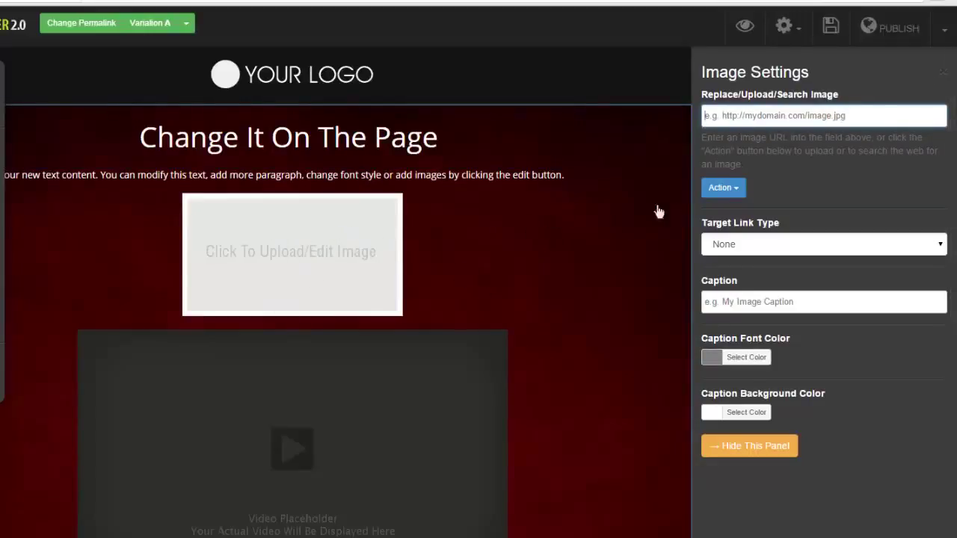
Search the web for "car" images and use the red sports car picture in the image element.
{"action": "left_click", "coordinate": [735, 194]}
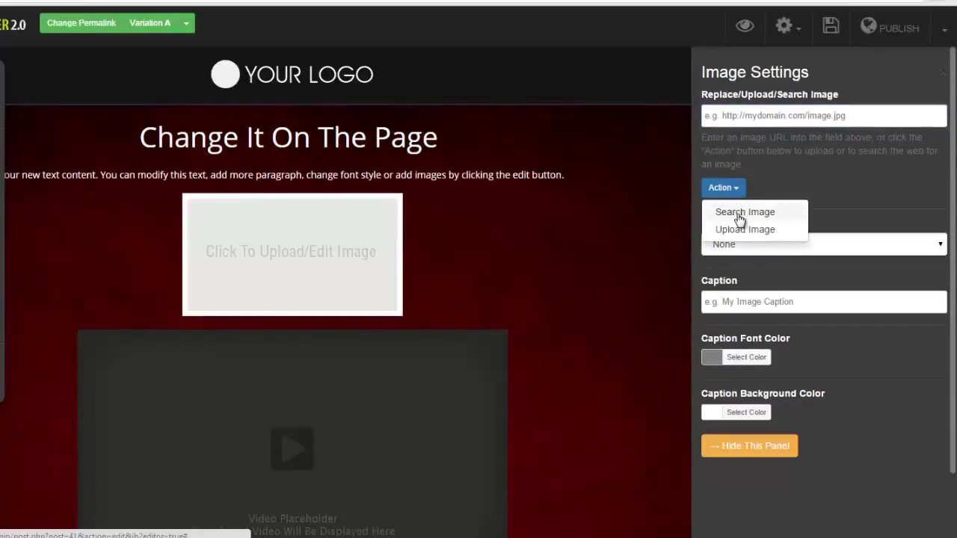
{"action": "left_click", "coordinate": [742, 212]}
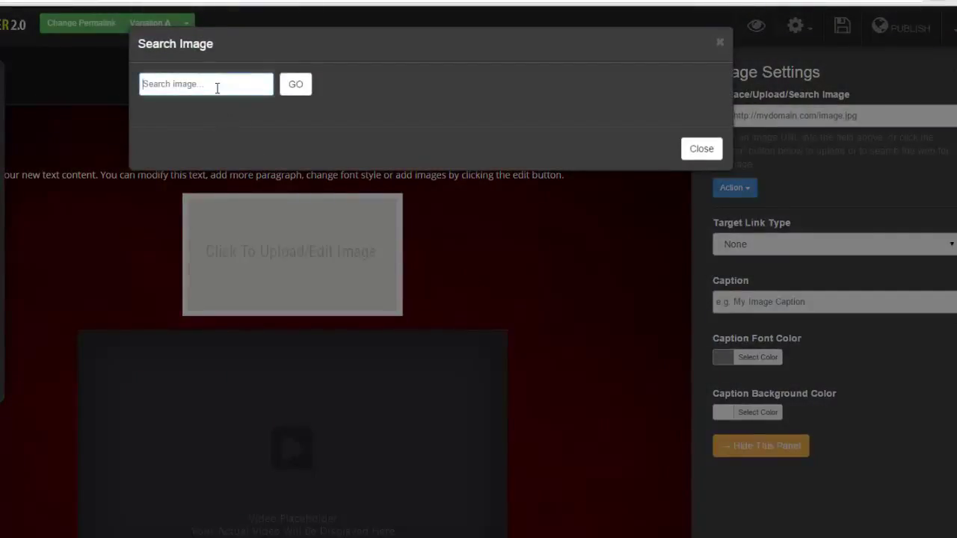
{"action": "type", "text": "car"}
{"action": "left_click", "coordinate": [296, 86]}
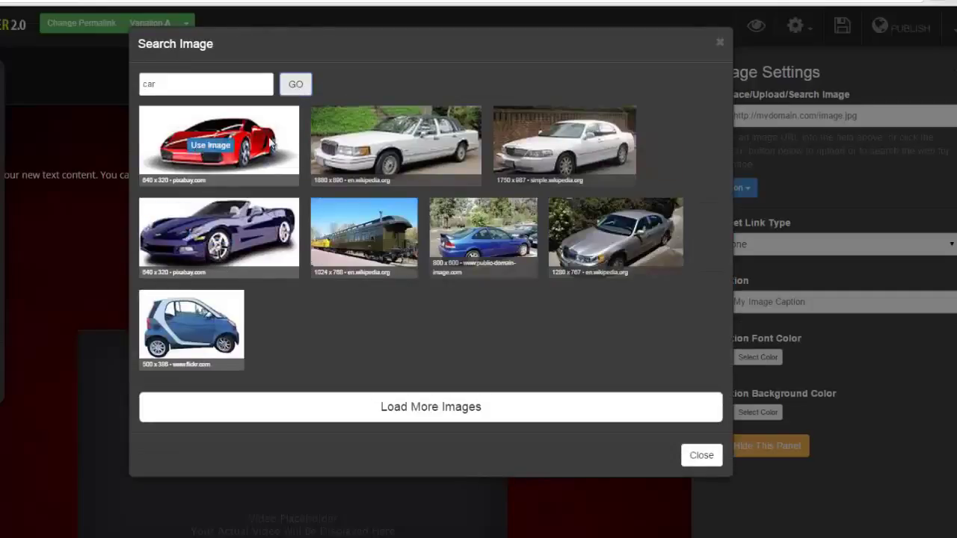
{"action": "mouse_move", "coordinate": [622, 151]}
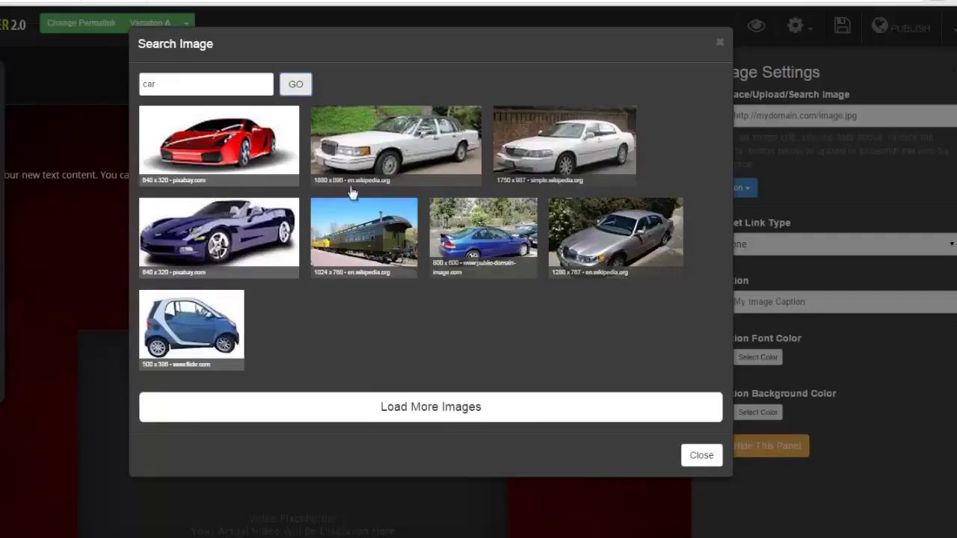
{"action": "mouse_move", "coordinate": [376, 184]}
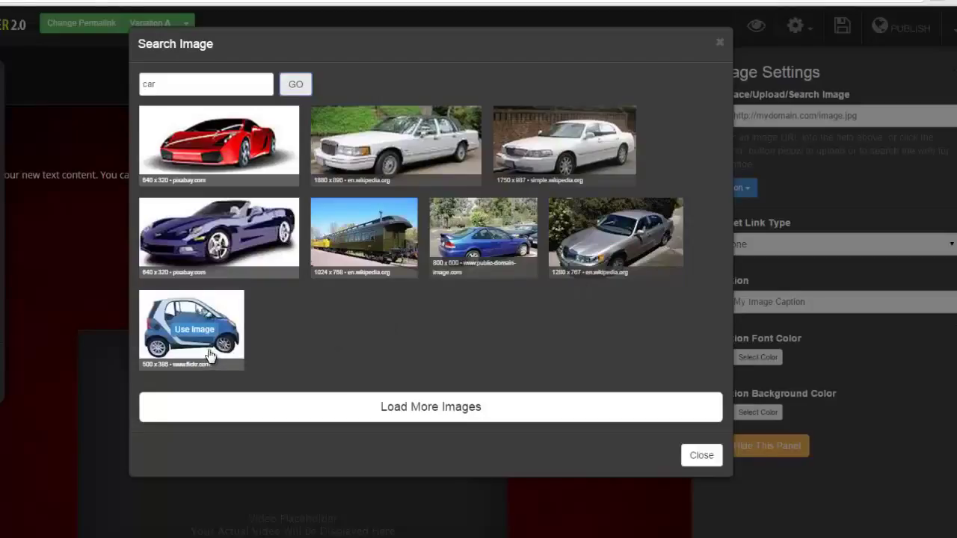
{"action": "mouse_move", "coordinate": [239, 149]}
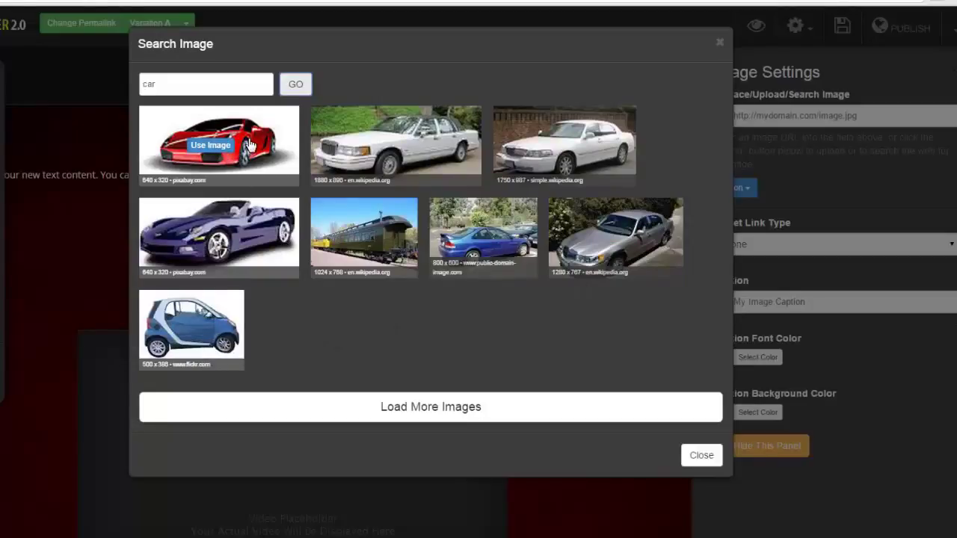
{"action": "left_click", "coordinate": [212, 147]}
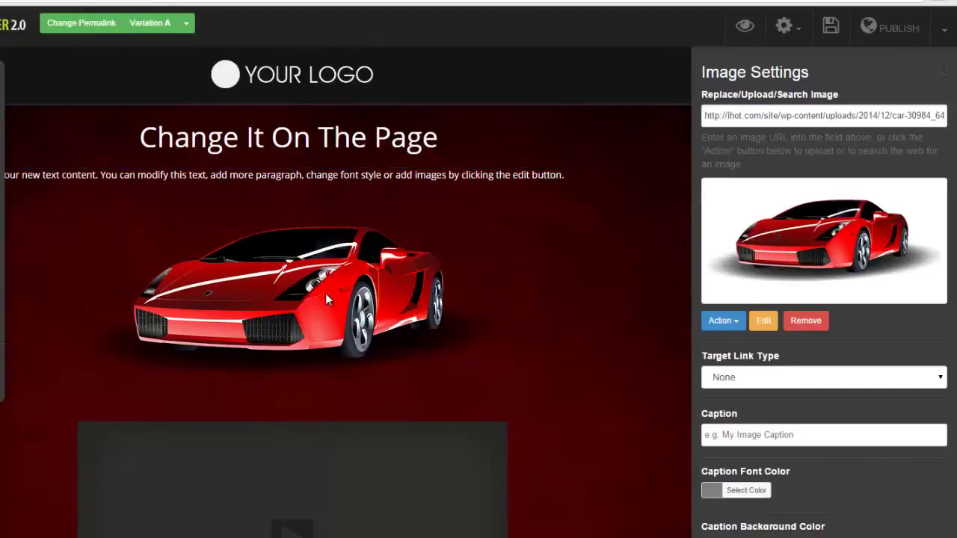
Move the red car image above the text paragraph, directly under the upper headline.
{"action": "left_click", "coordinate": [366, 299]}
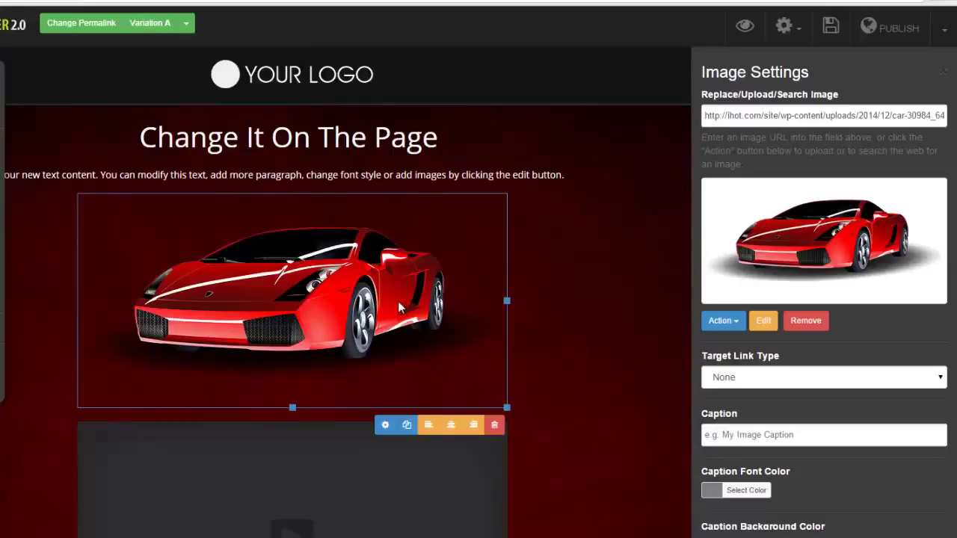
{"action": "left_click_drag", "start_coordinate": [397, 301], "coordinate": [397, 169]}
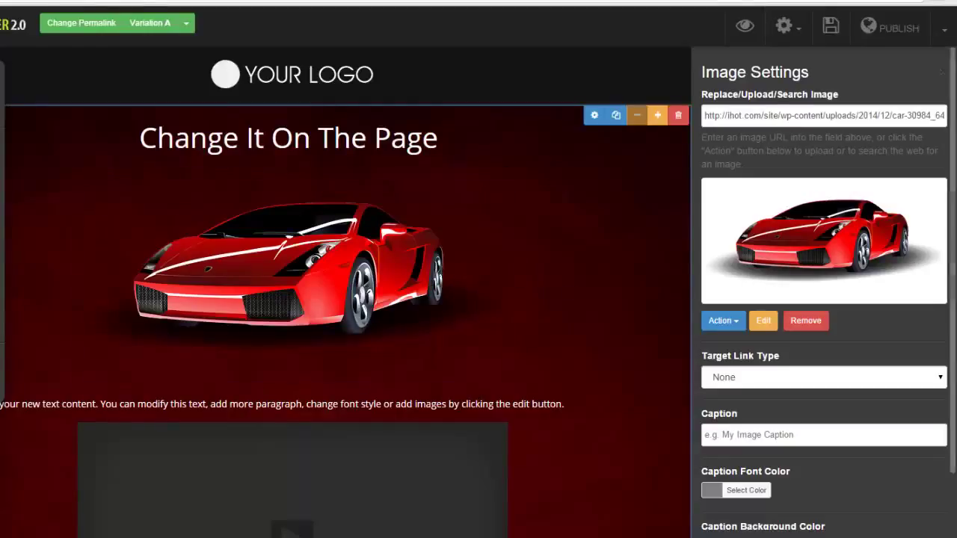
{"action": "scroll", "coordinate": [544, 279], "scroll_direction": "down", "scroll_amount": 1}
{"action": "scroll", "coordinate": [547, 291], "scroll_direction": "up", "scroll_amount": 1}
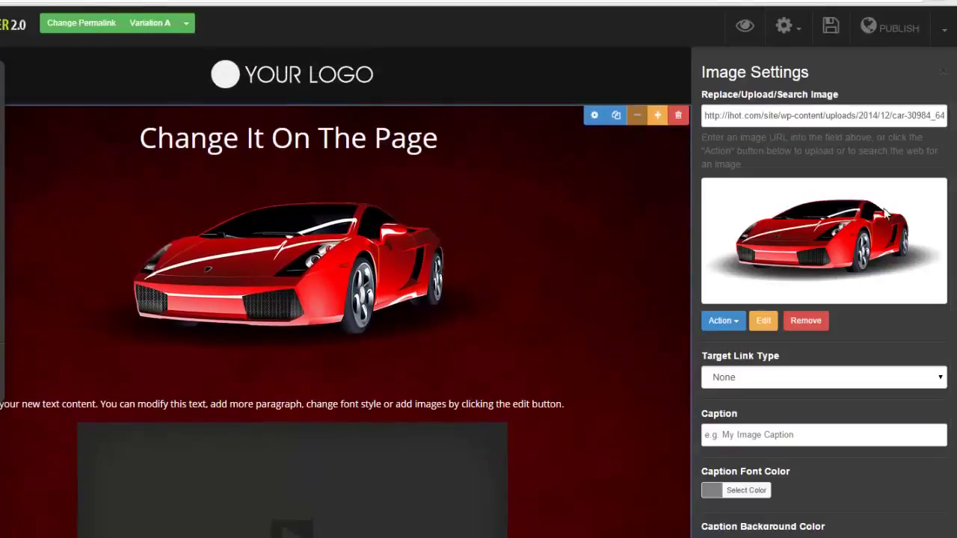
Look into the car image's editor and close it, then examine the available target link types without changing the selection.
{"action": "left_click", "coordinate": [762, 325]}
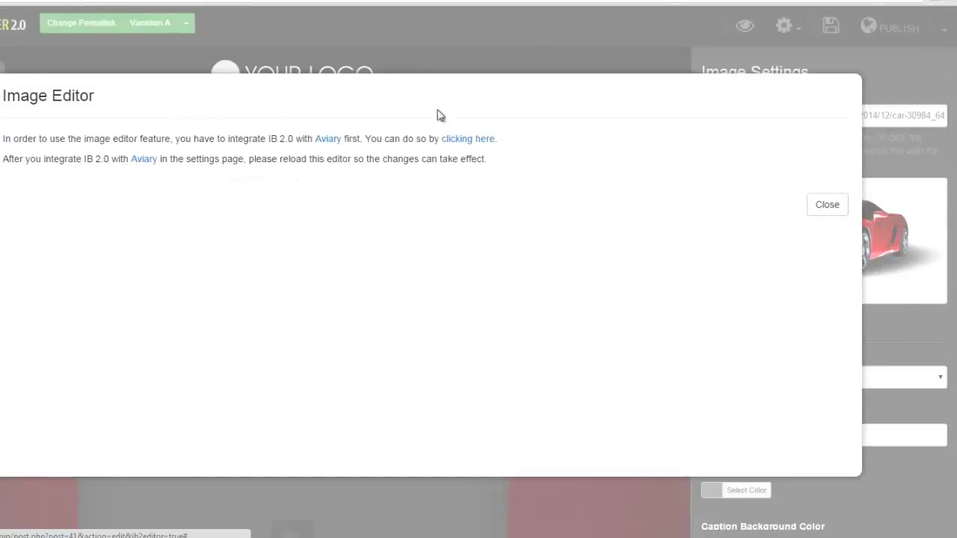
{"action": "left_click", "coordinate": [828, 206]}
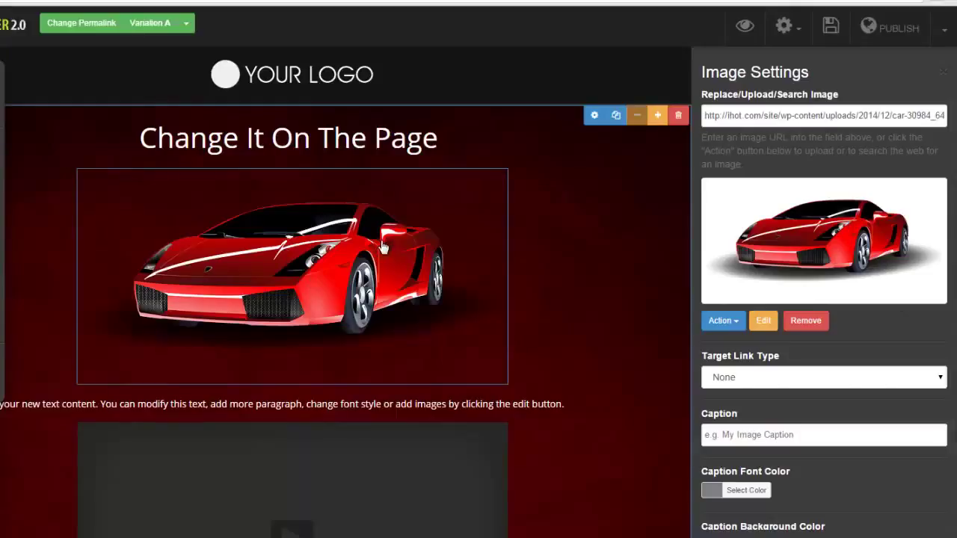
{"action": "left_click", "coordinate": [939, 379]}
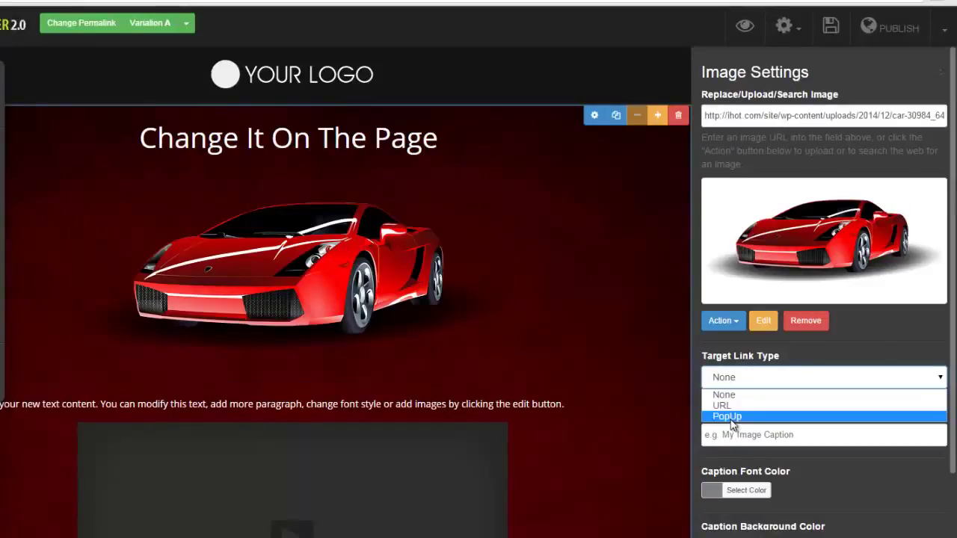
{"action": "left_click", "coordinate": [604, 421]}
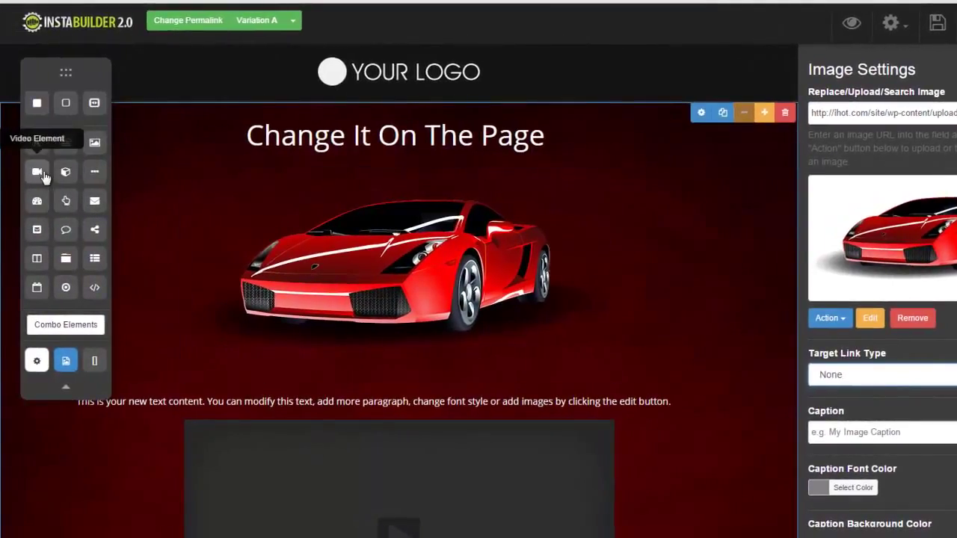
Add a new video element directly under the upper headline, and delete the car image and the old video placeholder.
{"action": "left_click_drag", "start_coordinate": [37, 174], "coordinate": [409, 181]}
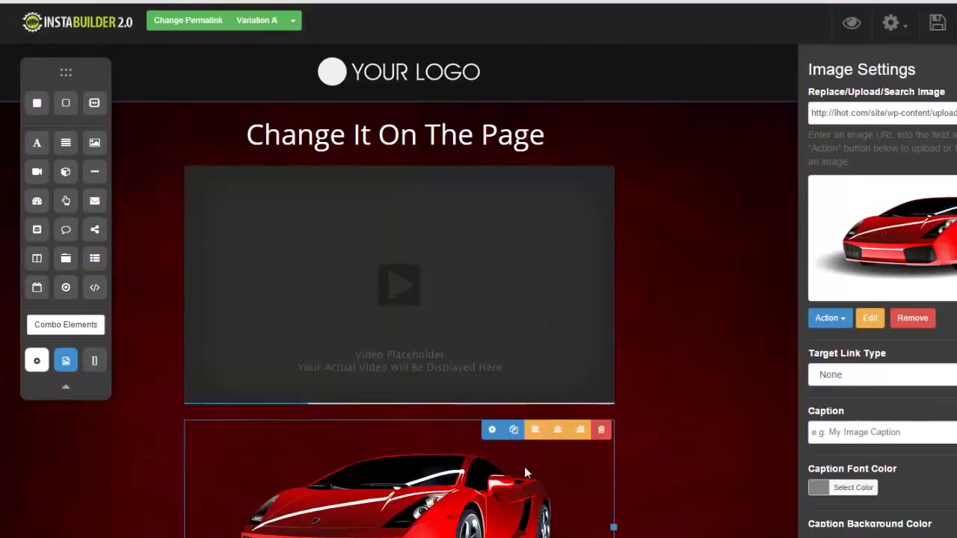
{"action": "left_click", "coordinate": [602, 432]}
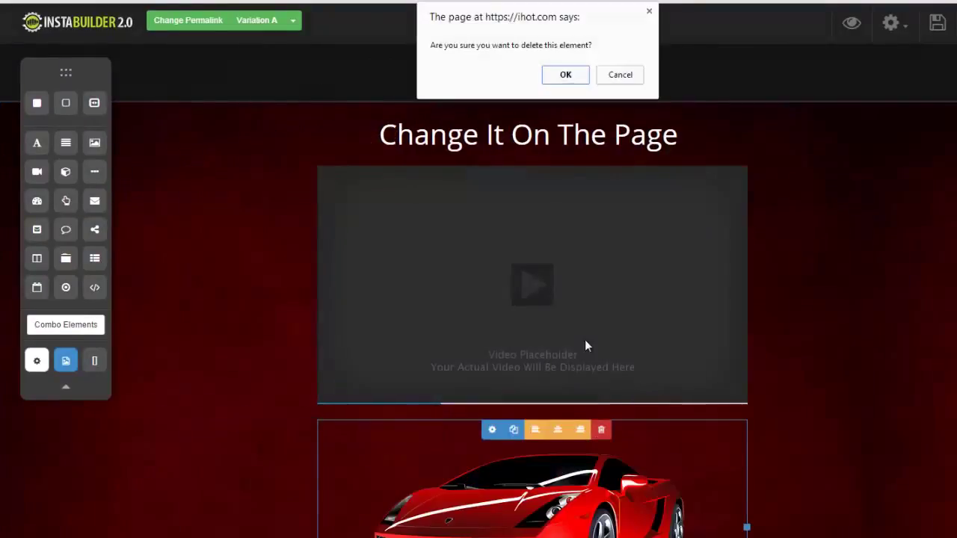
{"action": "left_click", "coordinate": [562, 75]}
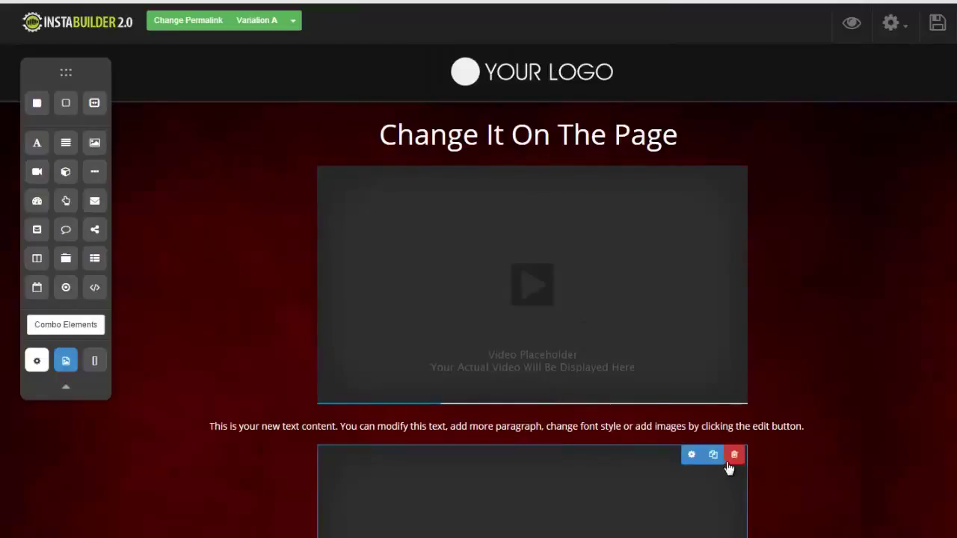
{"action": "left_click", "coordinate": [734, 454]}
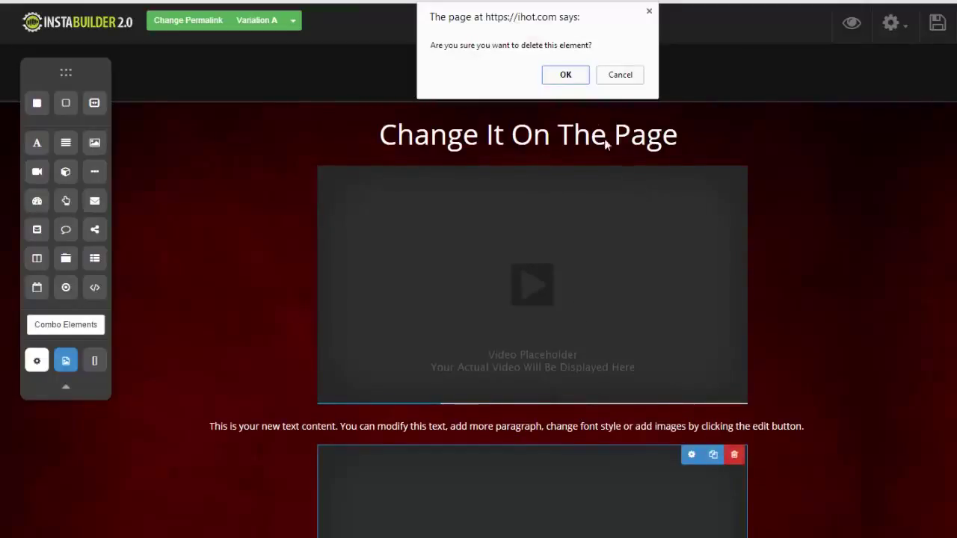
{"action": "left_click", "coordinate": [570, 79]}
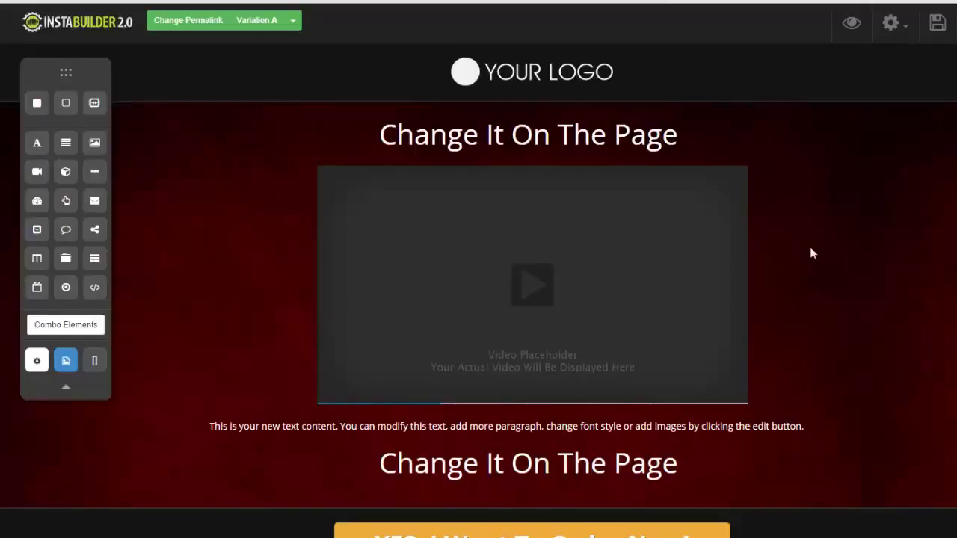
Open the settings of the remaining video element and set its video type to Embed Code.
{"action": "left_click", "coordinate": [718, 249]}
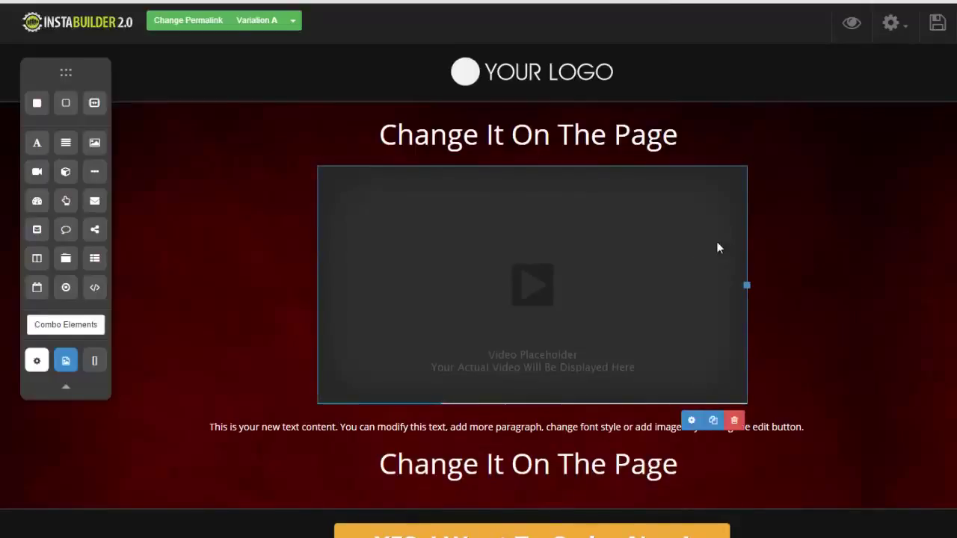
{"action": "left_click", "coordinate": [692, 423]}
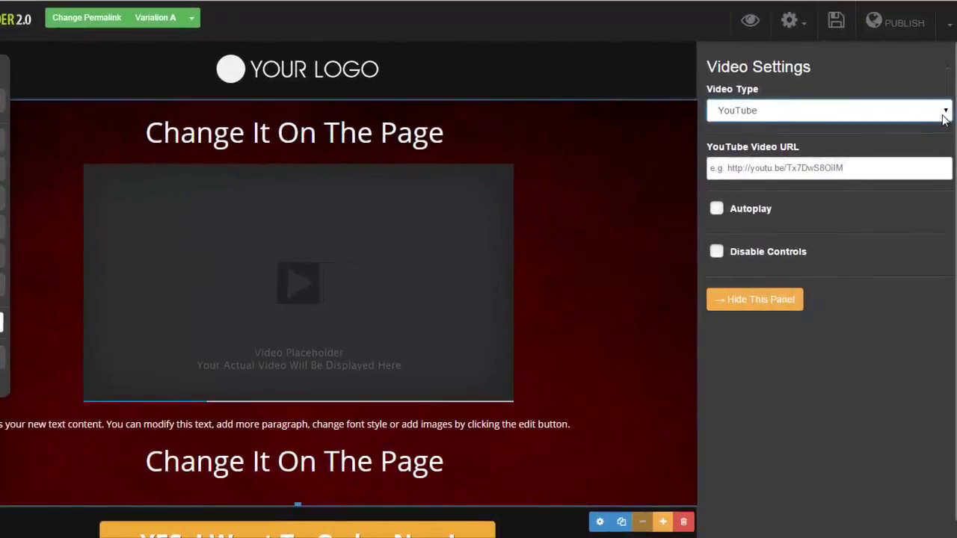
{"action": "left_click", "coordinate": [938, 111]}
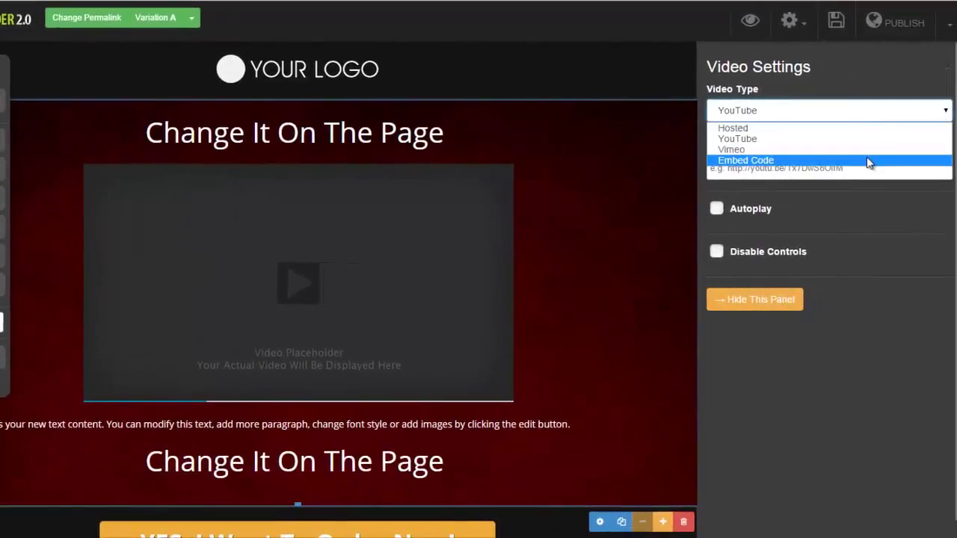
{"action": "left_click", "coordinate": [868, 163]}
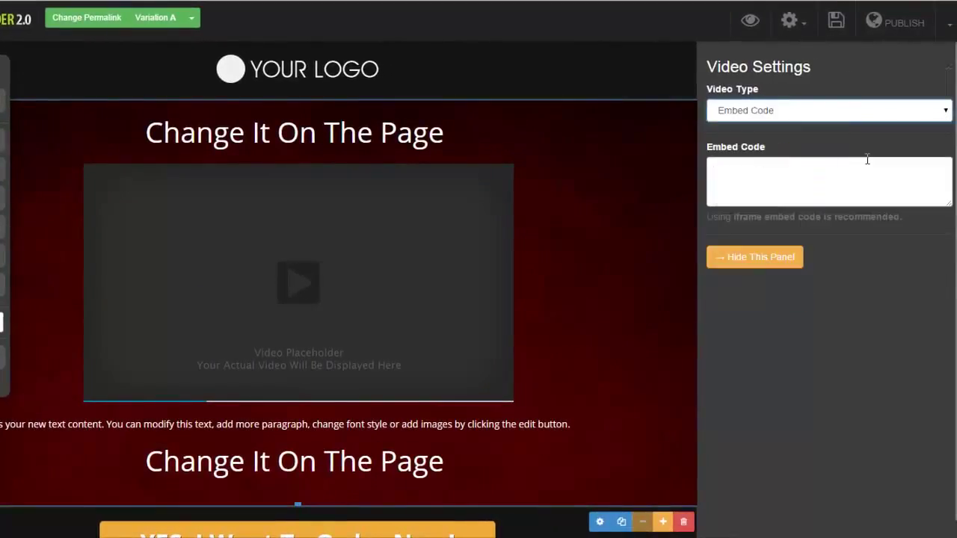
Set the video element's video type to YouTube.
{"action": "left_click", "coordinate": [929, 113]}
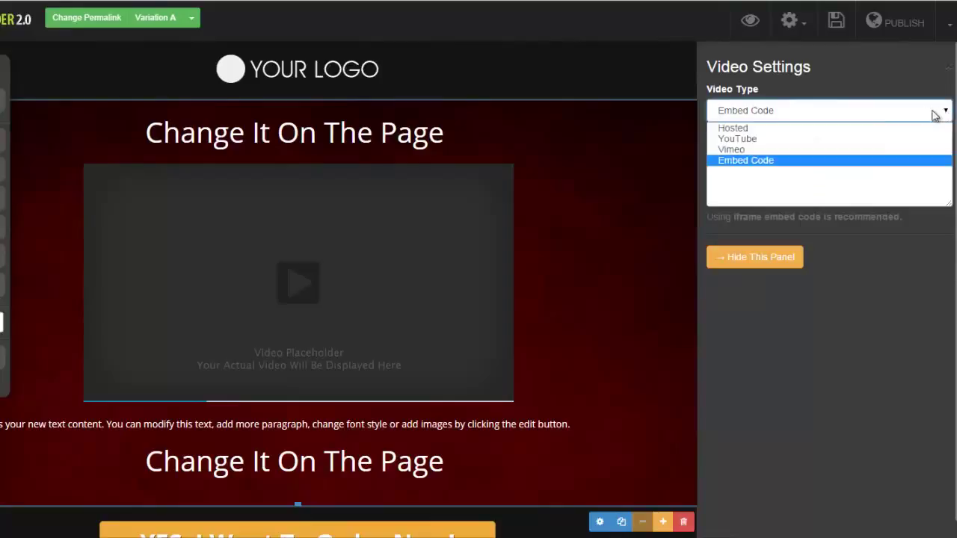
{"action": "left_click", "coordinate": [854, 139]}
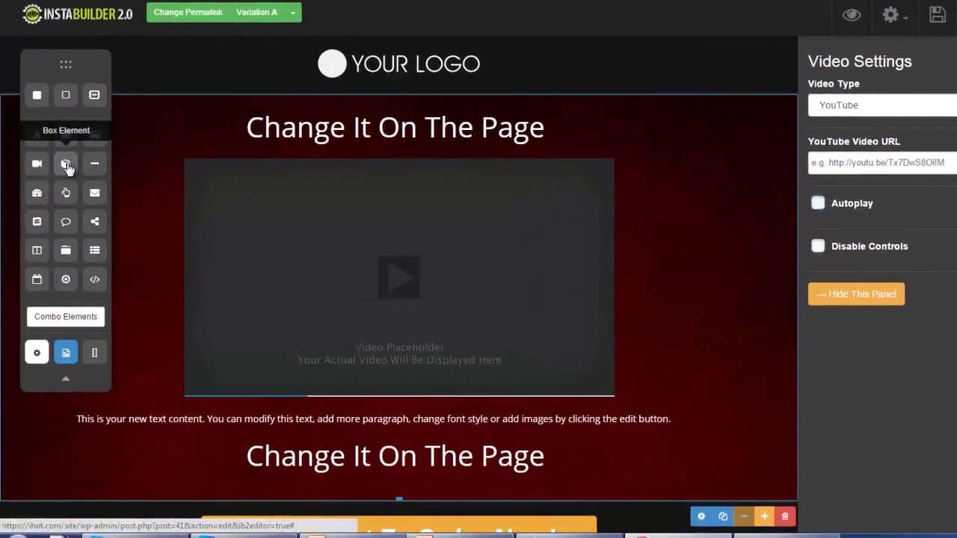
Add a box element between the upper headline and the video, open its settings and look into the margin and padding section.
{"action": "left_click_drag", "start_coordinate": [291, 184], "coordinate": [390, 170]}
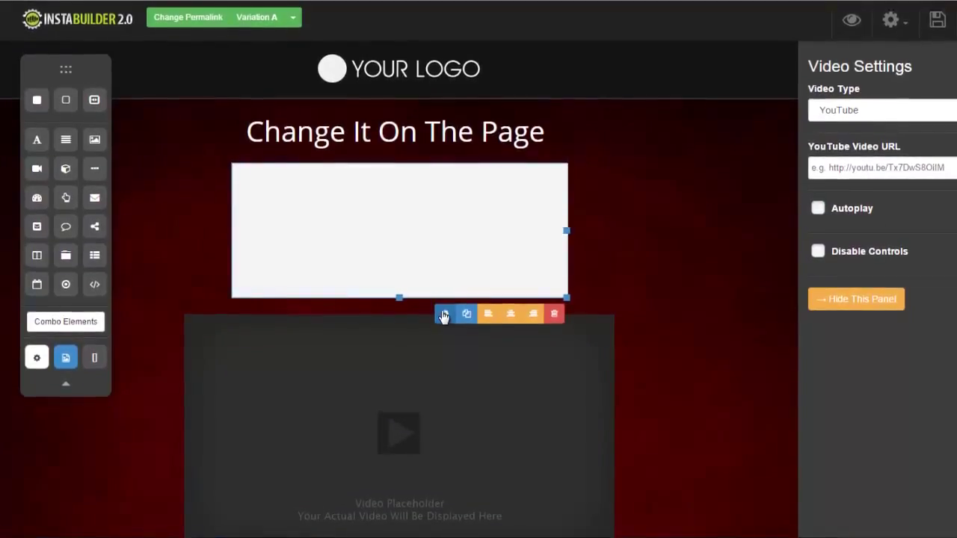
{"action": "left_click", "coordinate": [444, 315]}
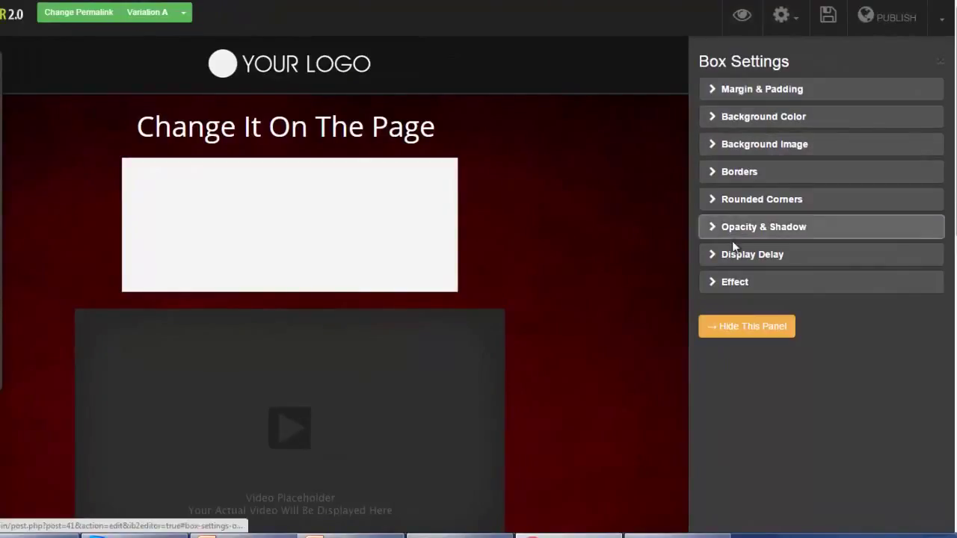
{"action": "left_click", "coordinate": [714, 97]}
{"action": "left_click", "coordinate": [714, 99]}
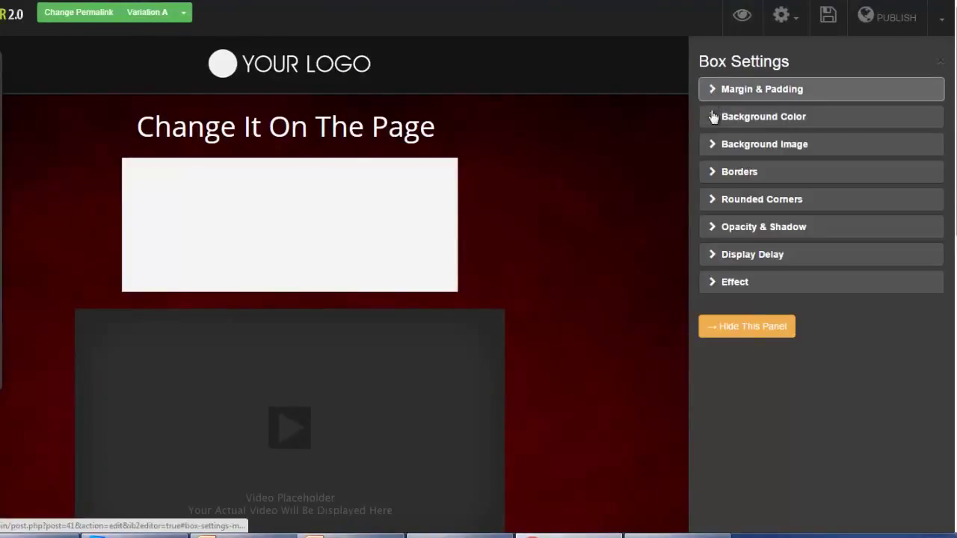
Set the box's background color to red #e93e3e.
{"action": "left_click", "coordinate": [714, 118]}
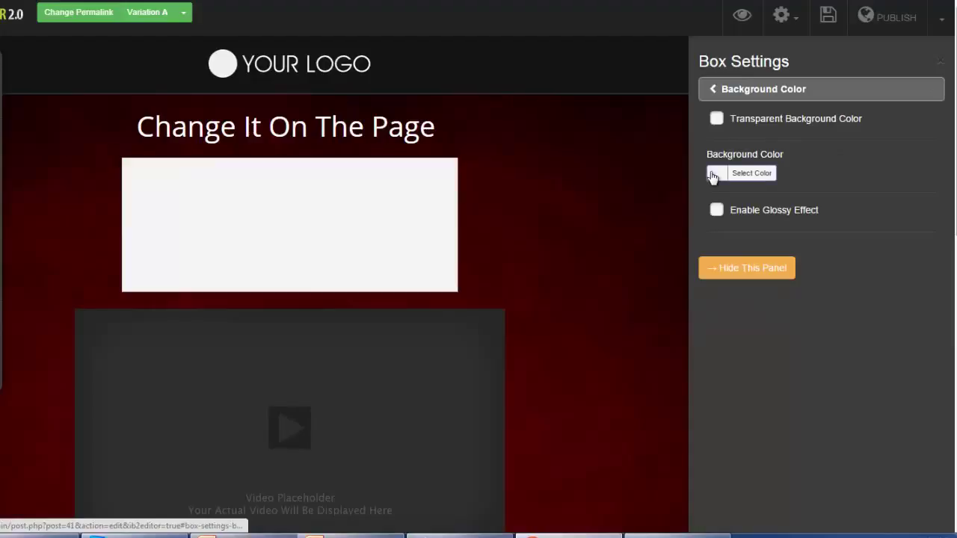
{"action": "left_click", "coordinate": [714, 174]}
{"action": "left_click_drag", "start_coordinate": [737, 229], "coordinate": [779, 254]}
{"action": "left_click", "coordinate": [786, 242]}
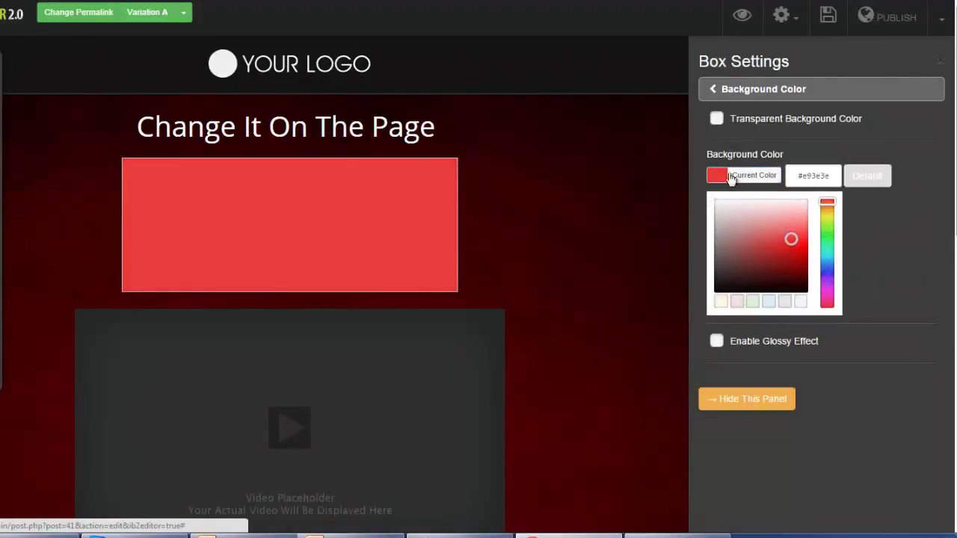
{"action": "left_click", "coordinate": [713, 90]}
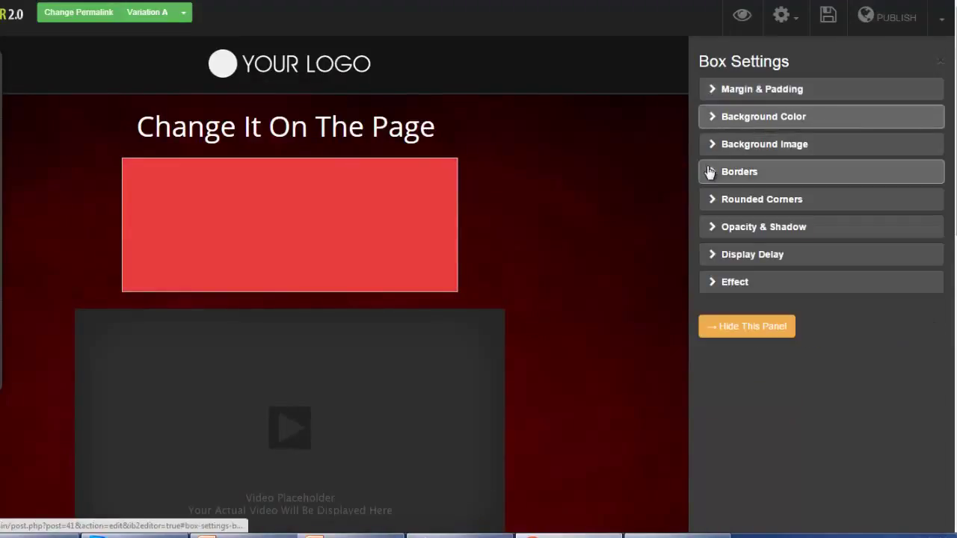
Round the box's bottom corners to 6 px.
{"action": "left_click", "coordinate": [712, 198]}
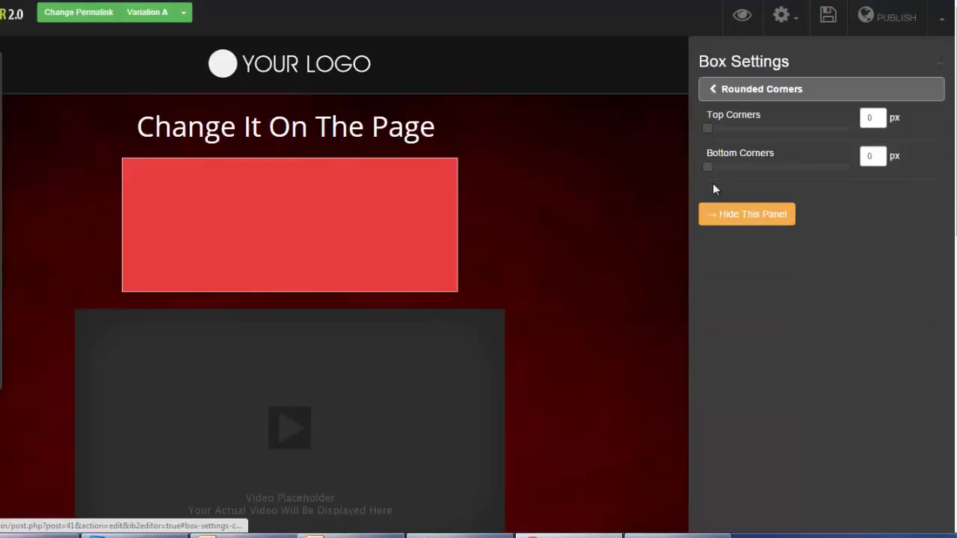
{"action": "left_click_drag", "start_coordinate": [707, 166], "coordinate": [750, 166]}
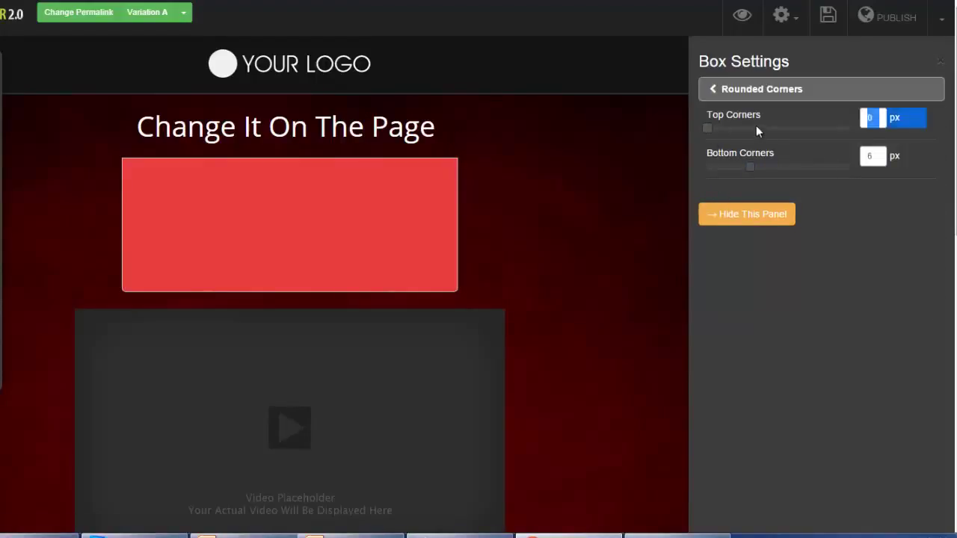
{"action": "left_click", "coordinate": [713, 90]}
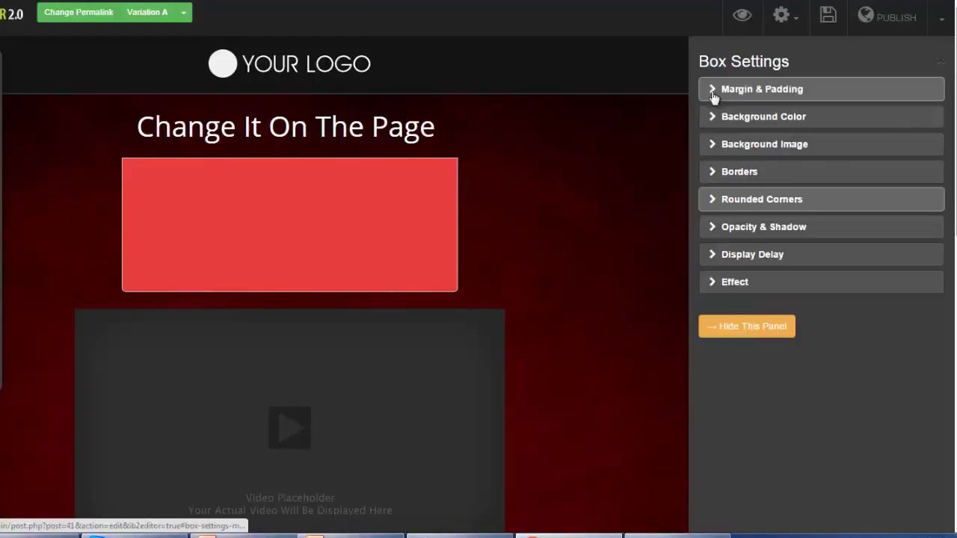
Examine the display animation effects available for the box.
{"action": "left_click", "coordinate": [717, 283]}
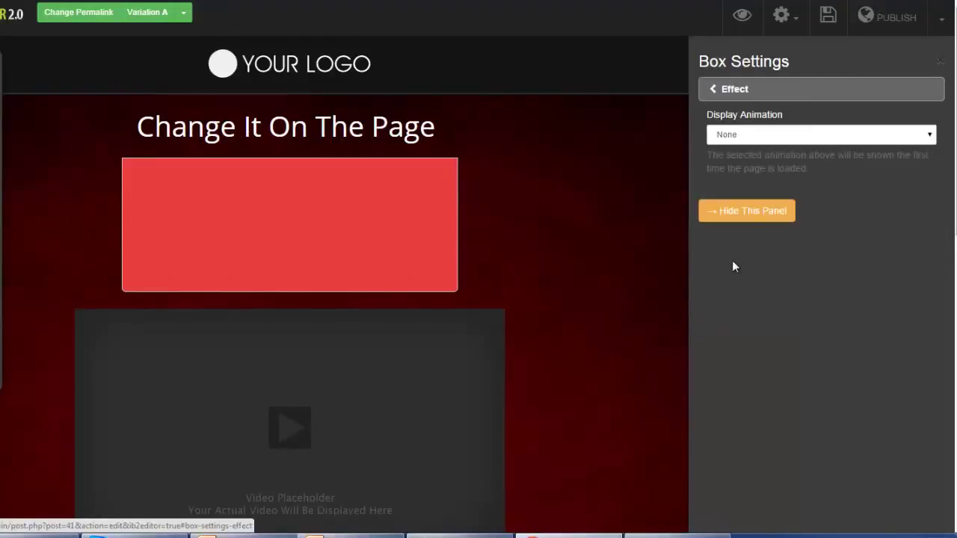
{"action": "left_click", "coordinate": [860, 136]}
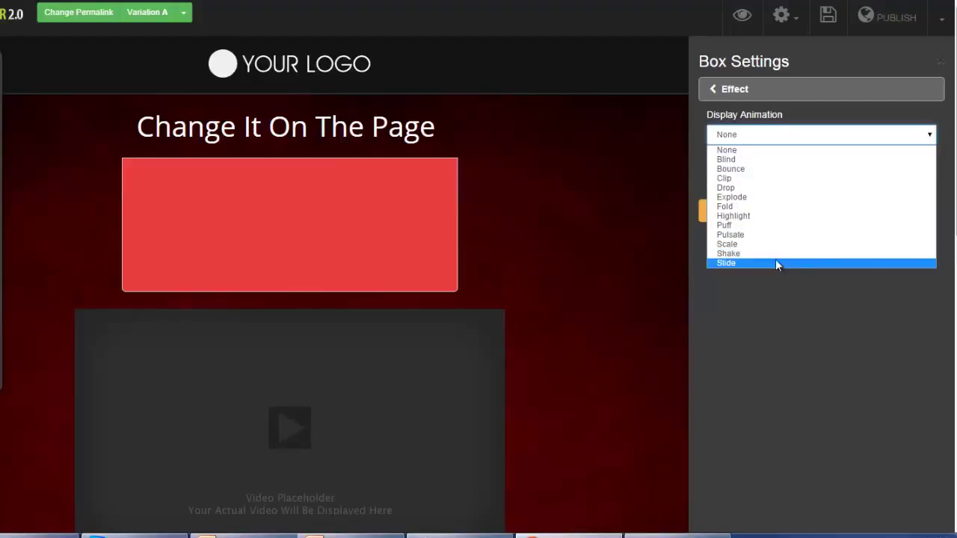
{"action": "left_click", "coordinate": [776, 320]}
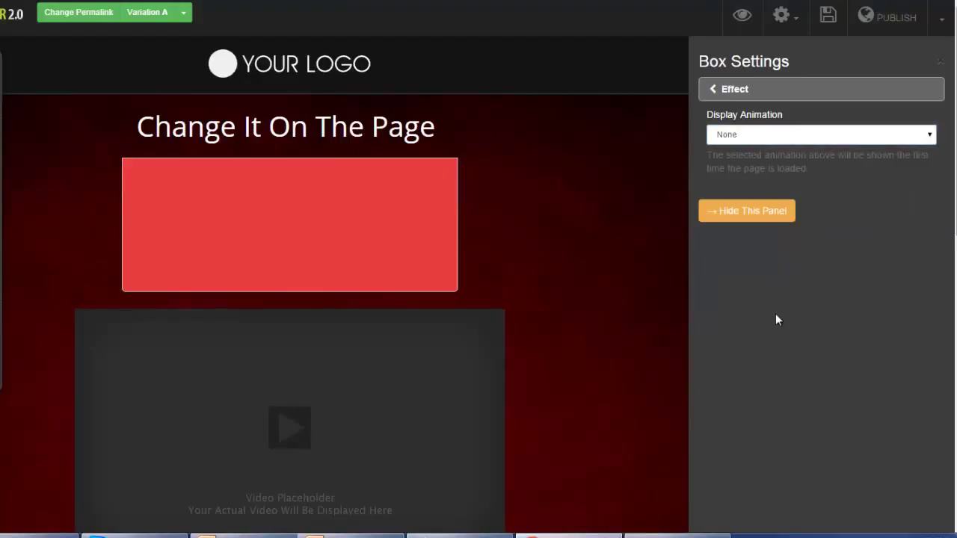
Delete the red box element under the upper headline and confirm the deletion.
{"action": "left_click", "coordinate": [331, 228]}
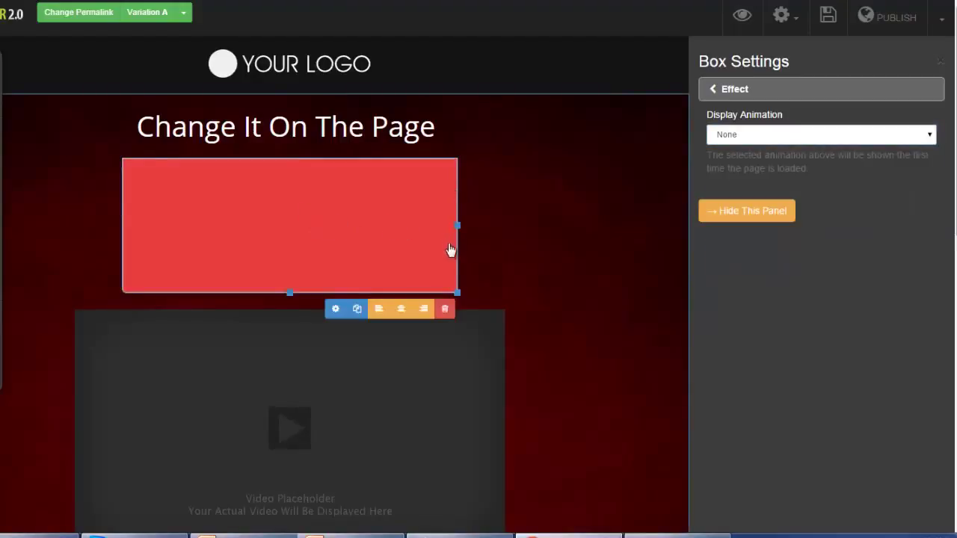
{"action": "left_click", "coordinate": [445, 309]}
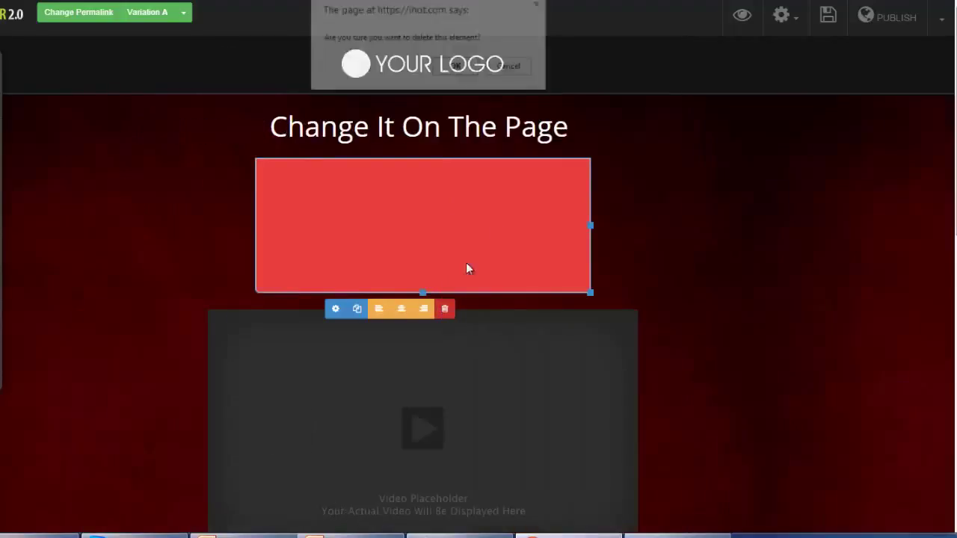
{"action": "left_click", "coordinate": [454, 68]}
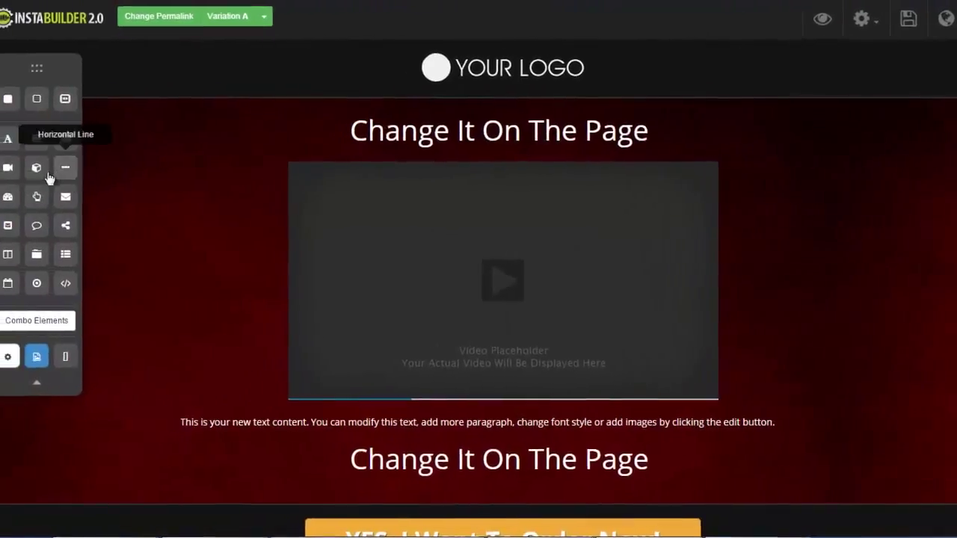
Add a horizontal line directly under the upper headline, and delete the video placeholder below it.
{"action": "left_click_drag", "start_coordinate": [99, 173], "coordinate": [485, 184]}
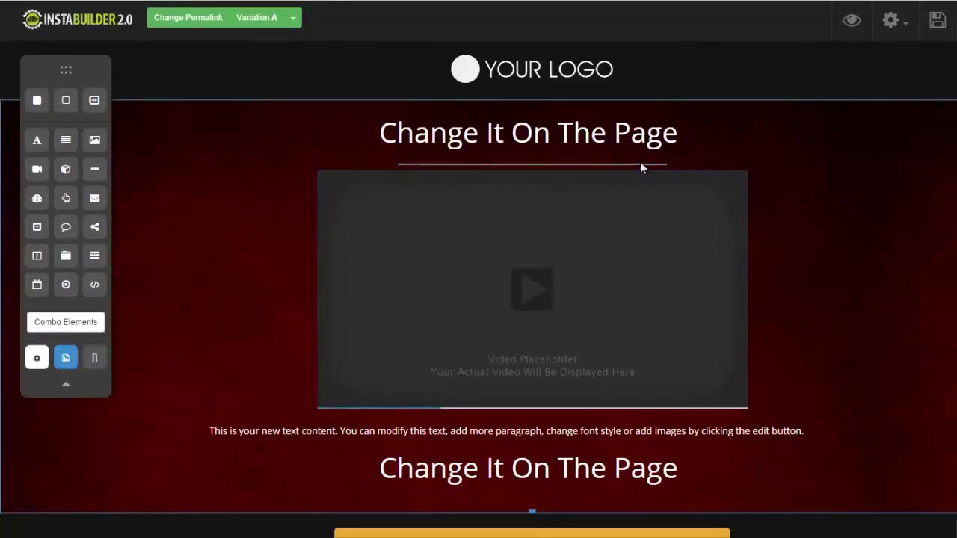
{"action": "mouse_move", "coordinate": [629, 187]}
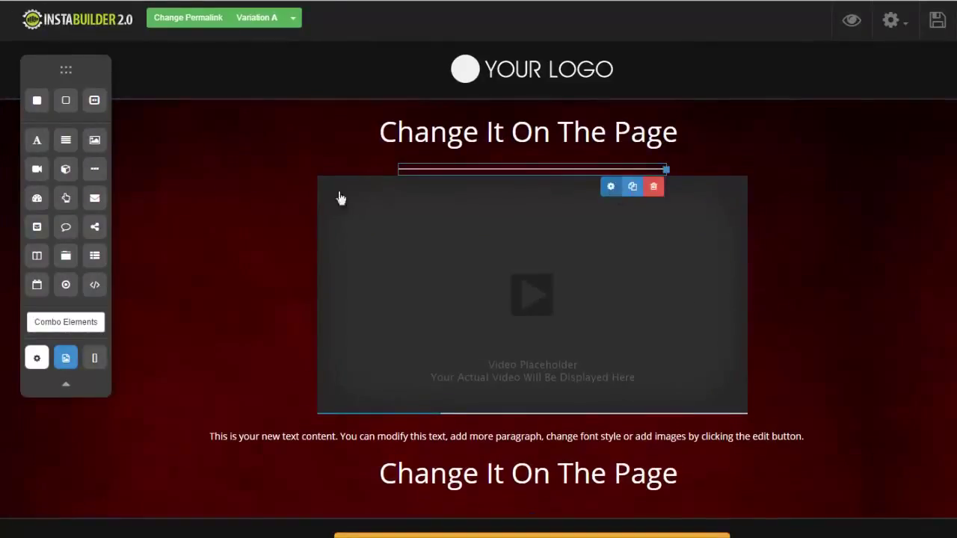
{"action": "mouse_move", "coordinate": [737, 305]}
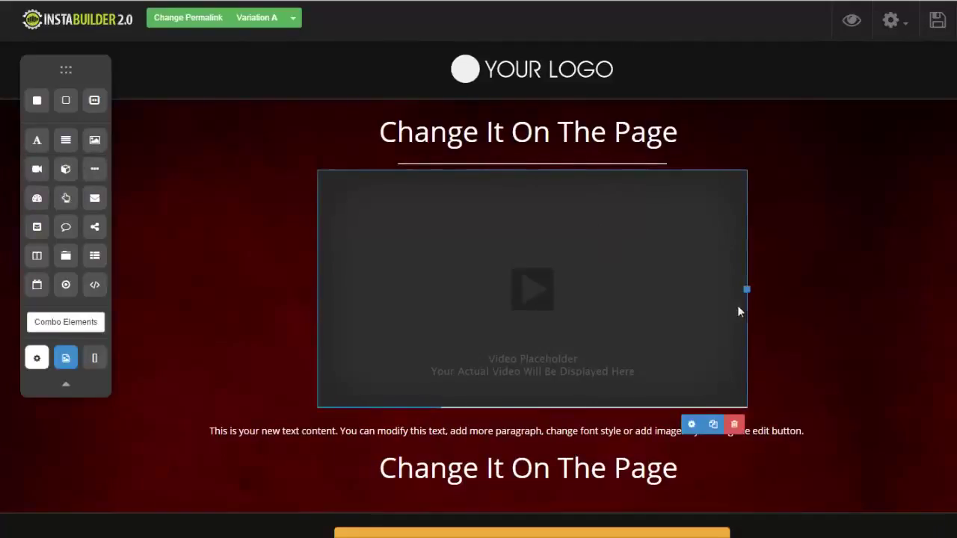
{"action": "key", "text": "Delete"}
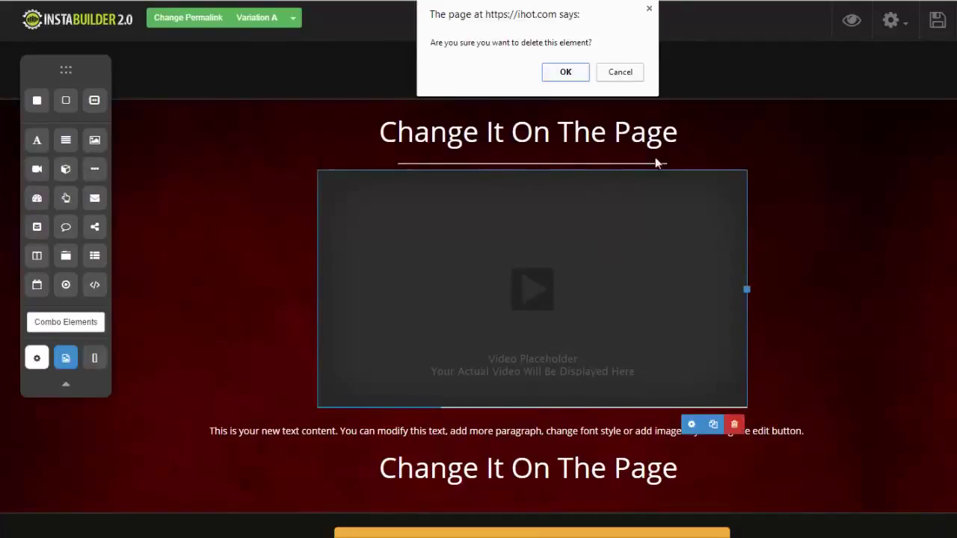
{"action": "left_click", "coordinate": [562, 71]}
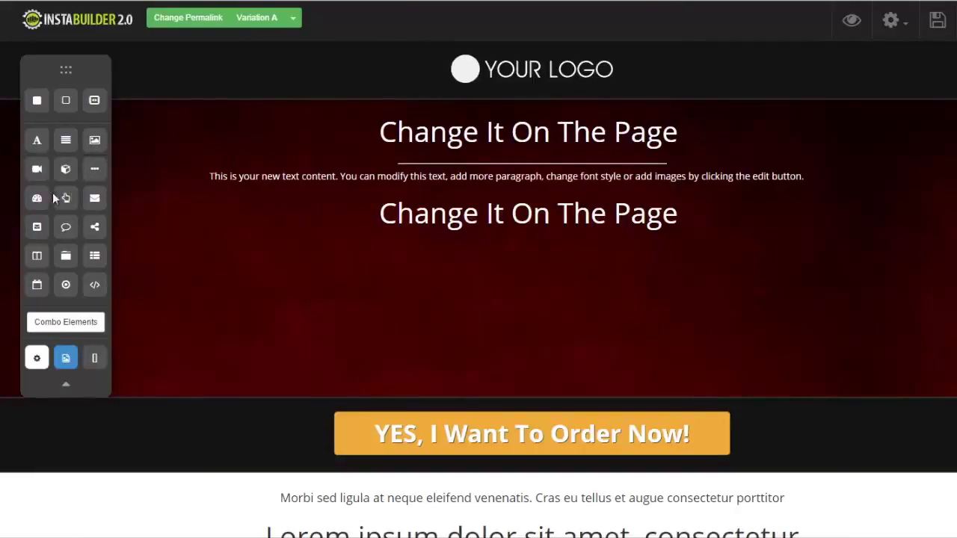
Add a countdown element below the lower headline and open its settings.
{"action": "left_click_drag", "start_coordinate": [53, 196], "coordinate": [521, 268]}
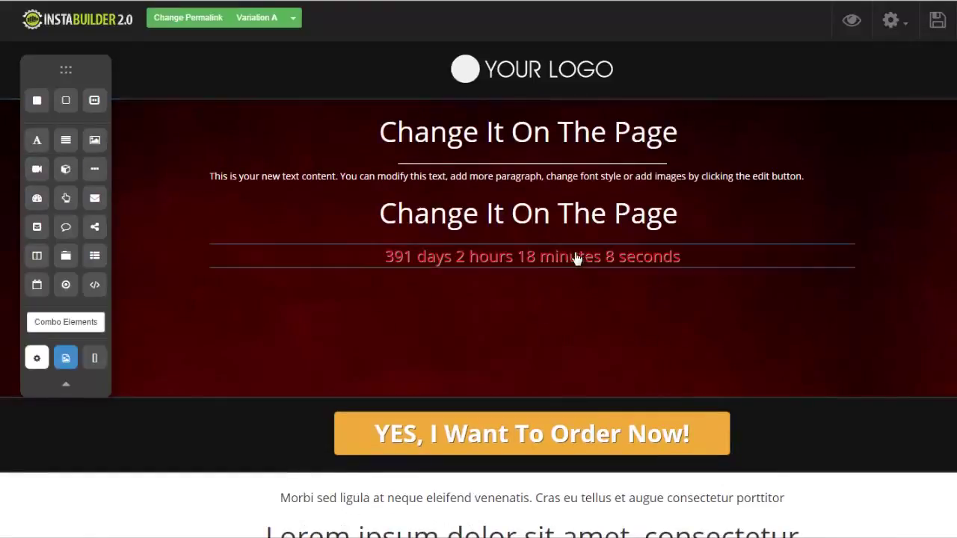
{"action": "left_click", "coordinate": [575, 257]}
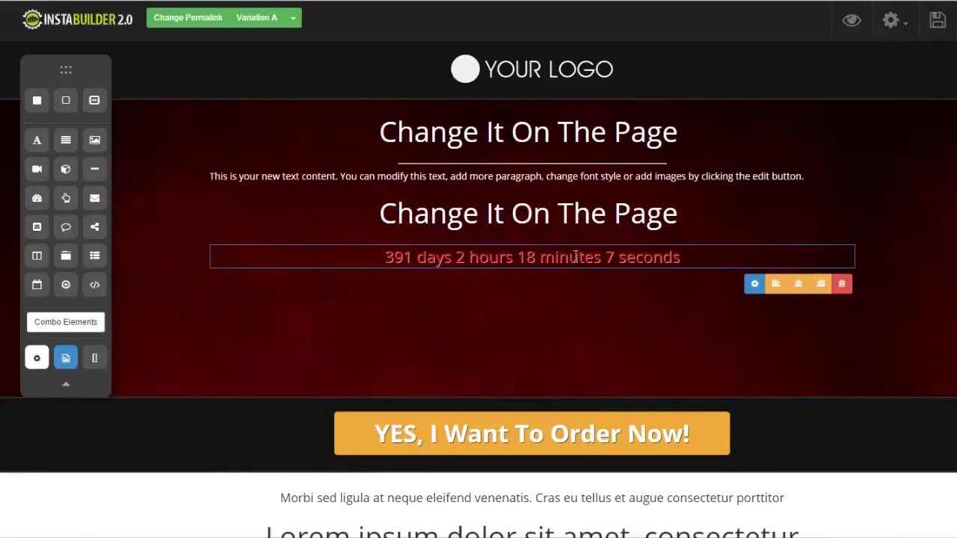
{"action": "left_click", "coordinate": [754, 283]}
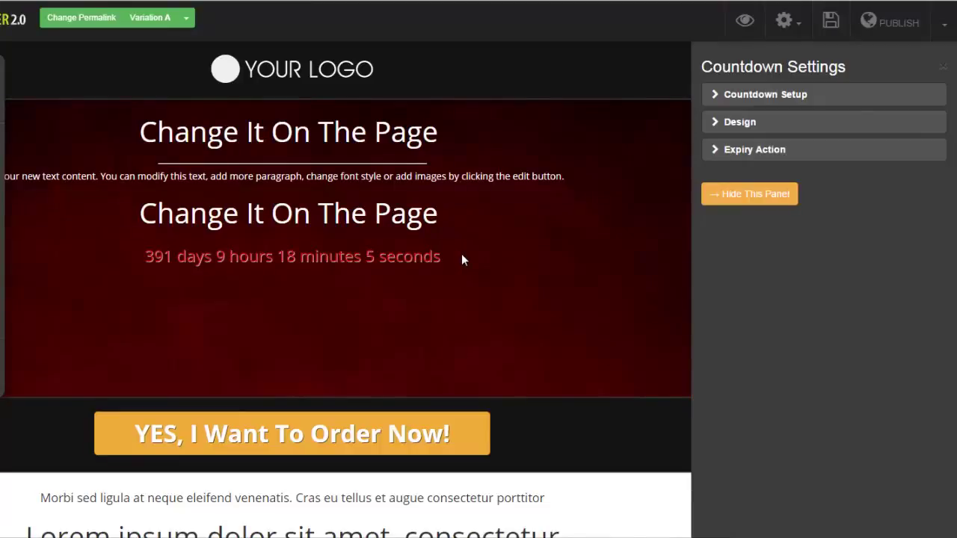
Examine the countdown setup, including the available countdown types and the date, time and timezone options.
{"action": "left_click", "coordinate": [715, 97]}
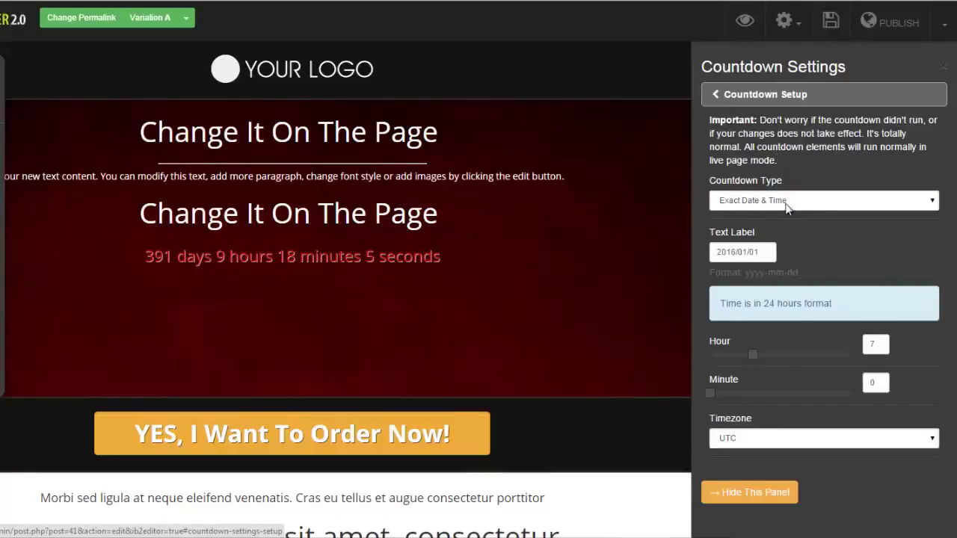
{"action": "left_click", "coordinate": [928, 205]}
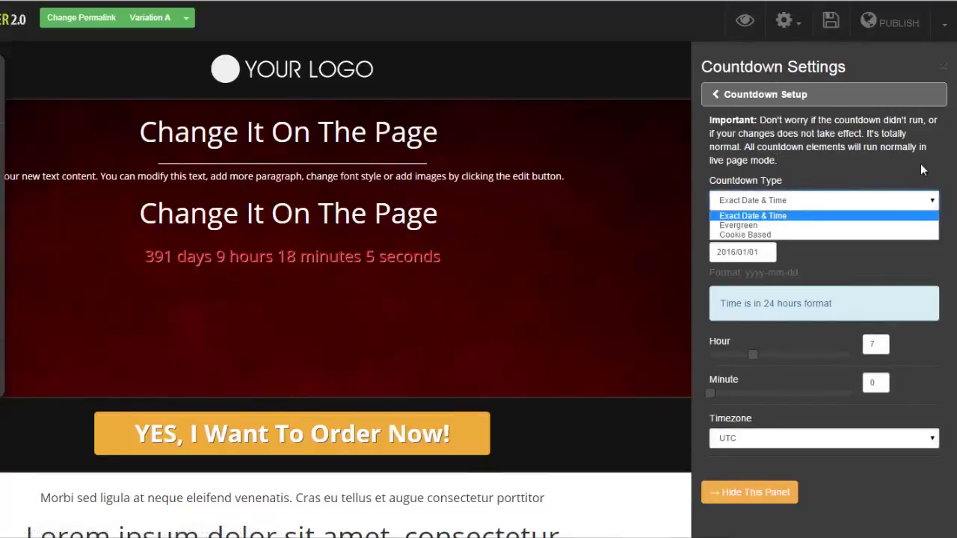
{"action": "left_click", "coordinate": [851, 188]}
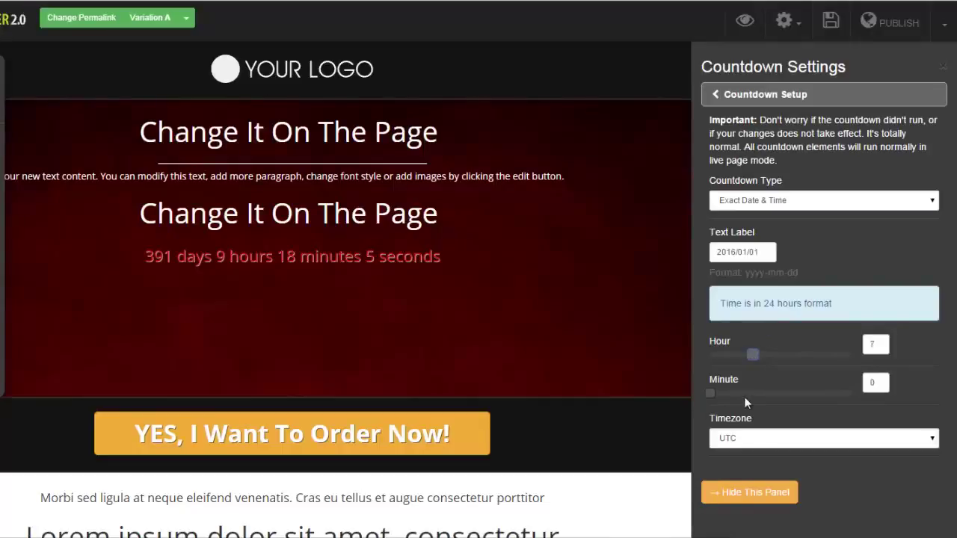
{"action": "left_click", "coordinate": [712, 97]}
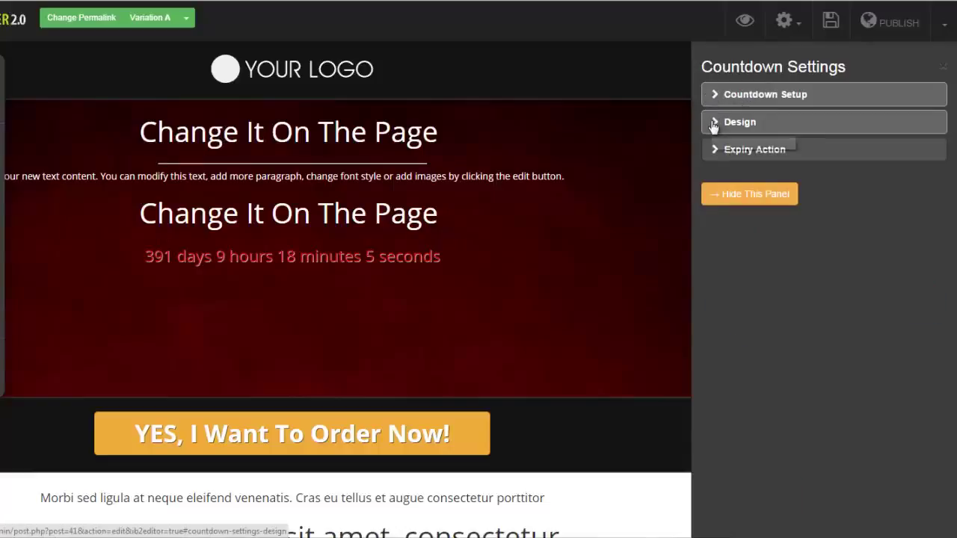
Preview the Flat Box, Glossy Box and Circular styles in the countdown's design settings.
{"action": "left_click", "coordinate": [712, 123]}
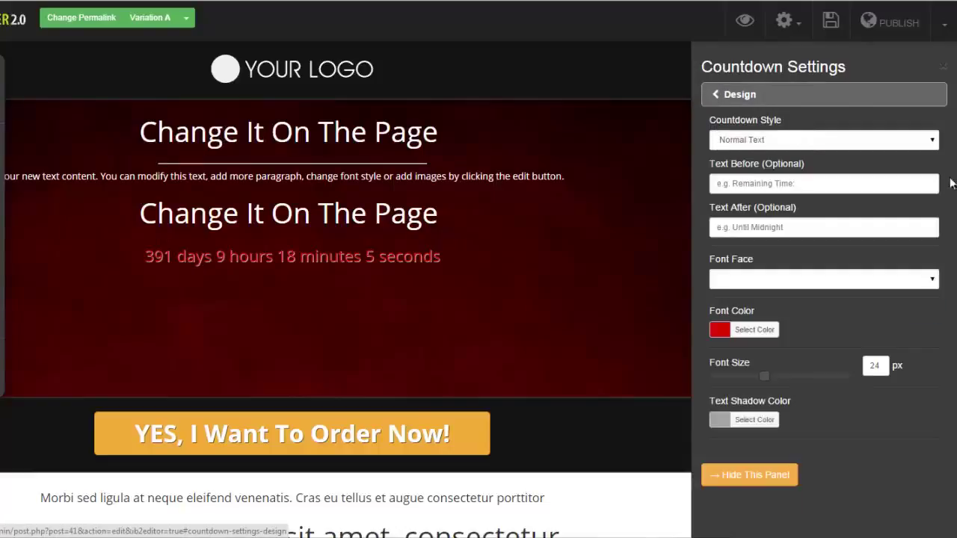
{"action": "left_click", "coordinate": [932, 142]}
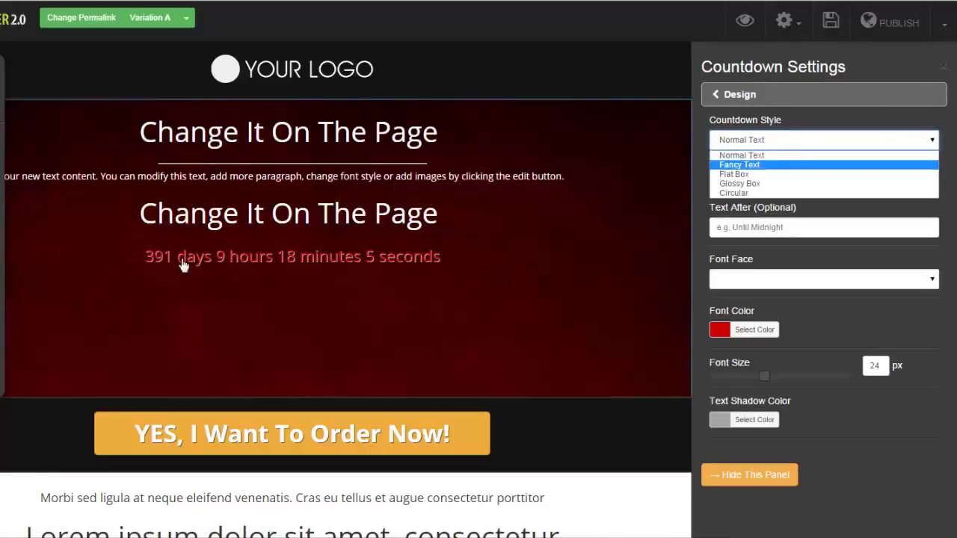
{"action": "left_click", "coordinate": [733, 174]}
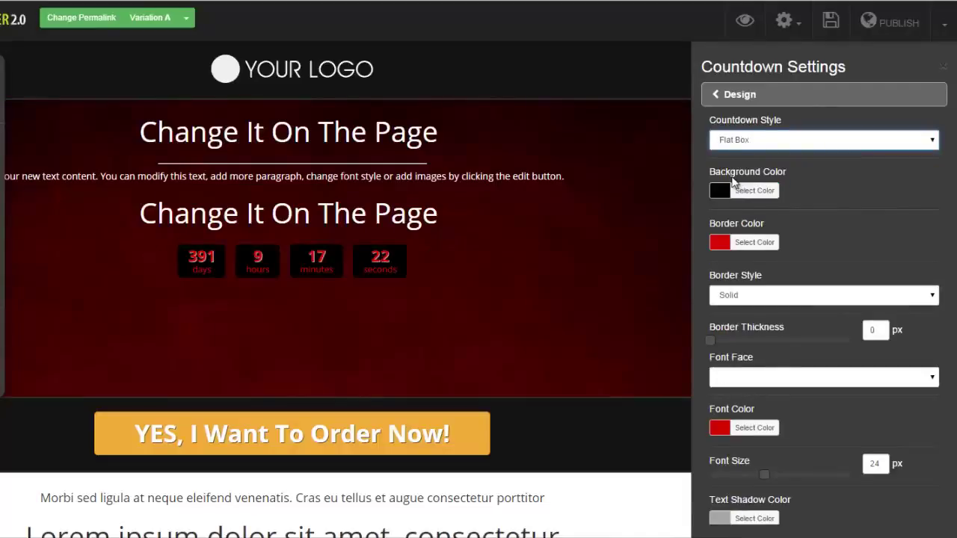
{"action": "left_click", "coordinate": [934, 142]}
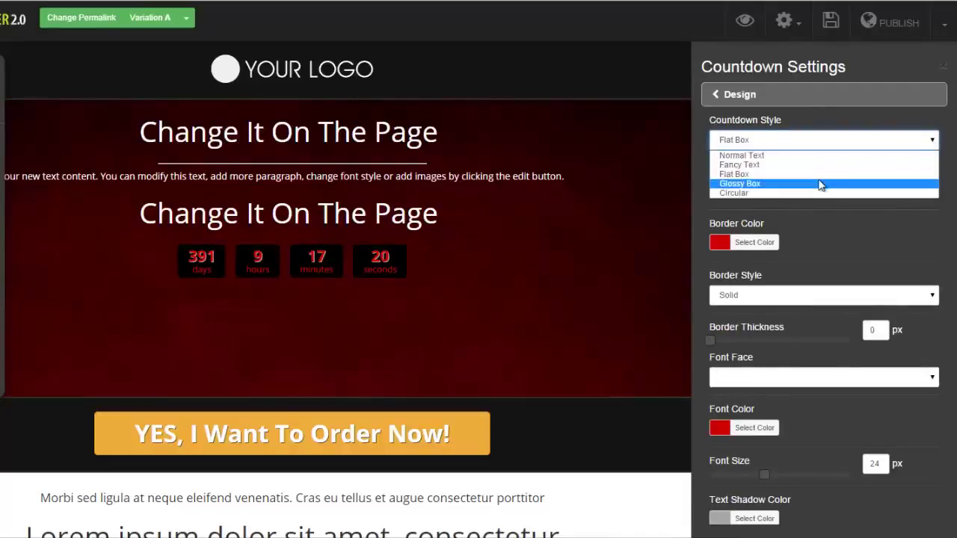
{"action": "left_click", "coordinate": [819, 184]}
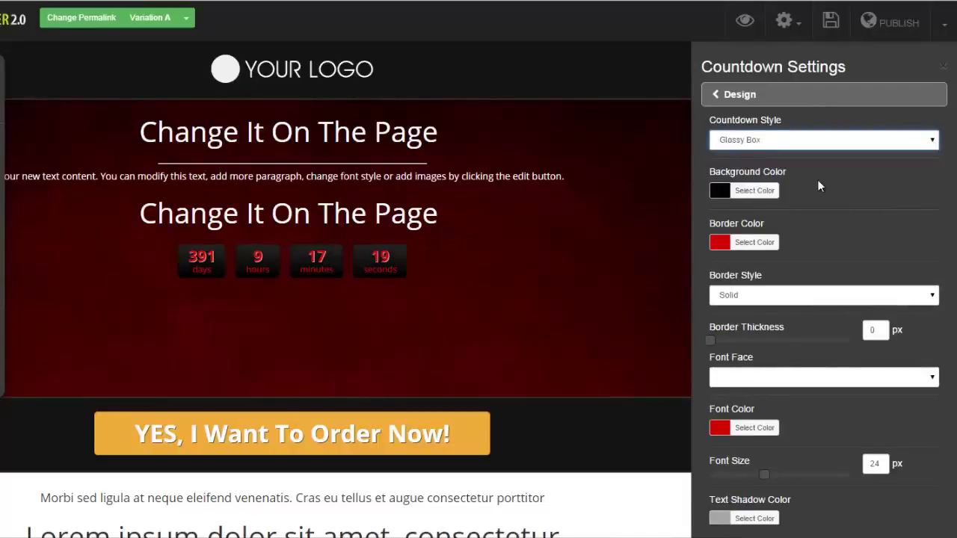
{"action": "left_click", "coordinate": [932, 144]}
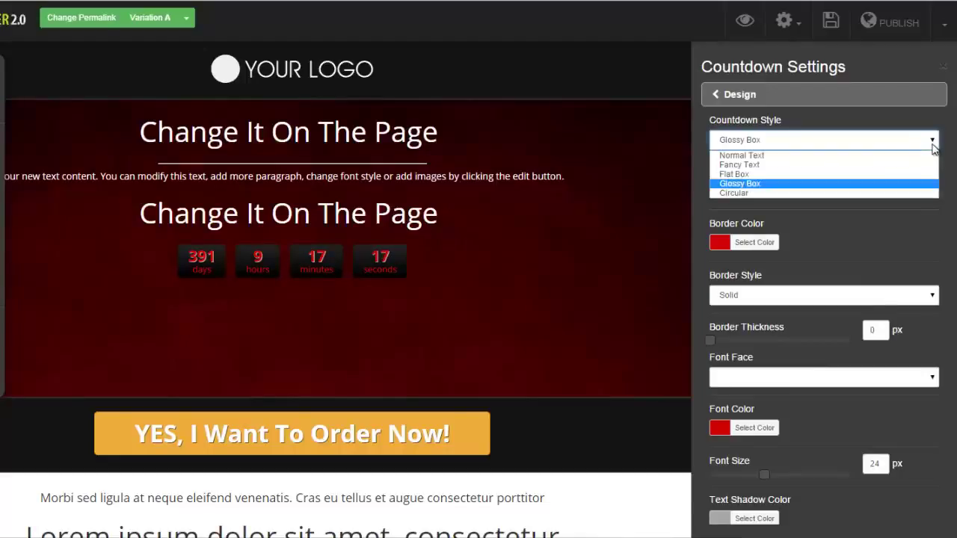
{"action": "left_click", "coordinate": [861, 193]}
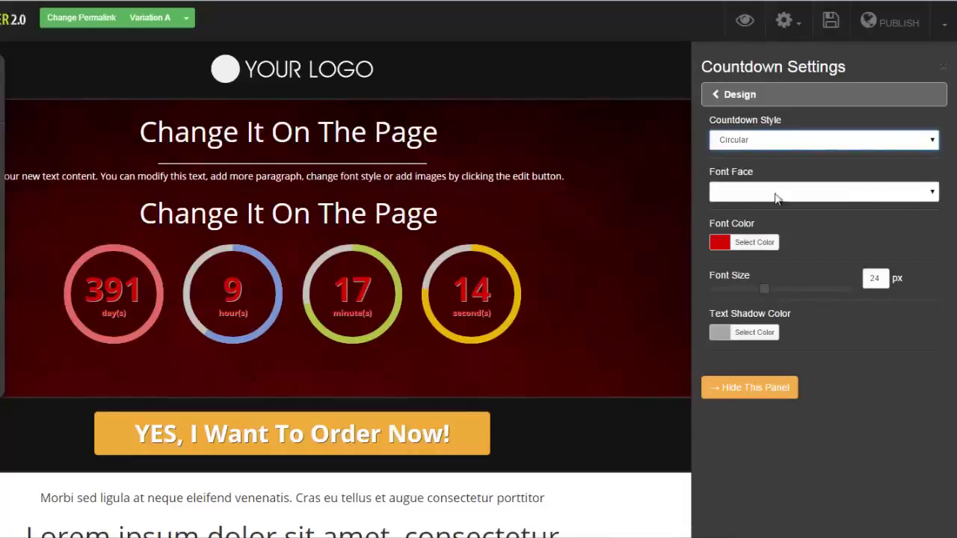
View the font faces offered for the countdown, keep the current one, and set its font color to white.
{"action": "left_click", "coordinate": [932, 194]}
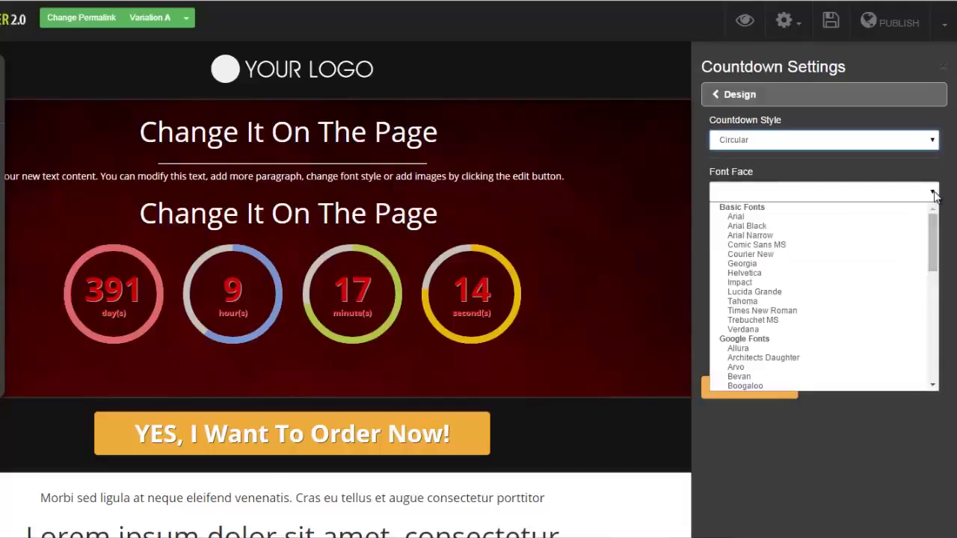
{"action": "left_click", "coordinate": [764, 192]}
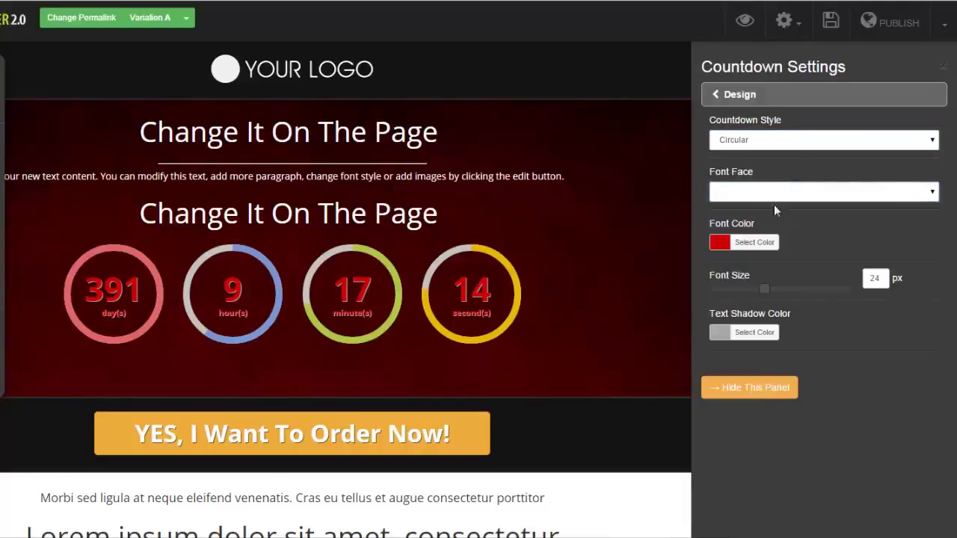
{"action": "left_click", "coordinate": [721, 240]}
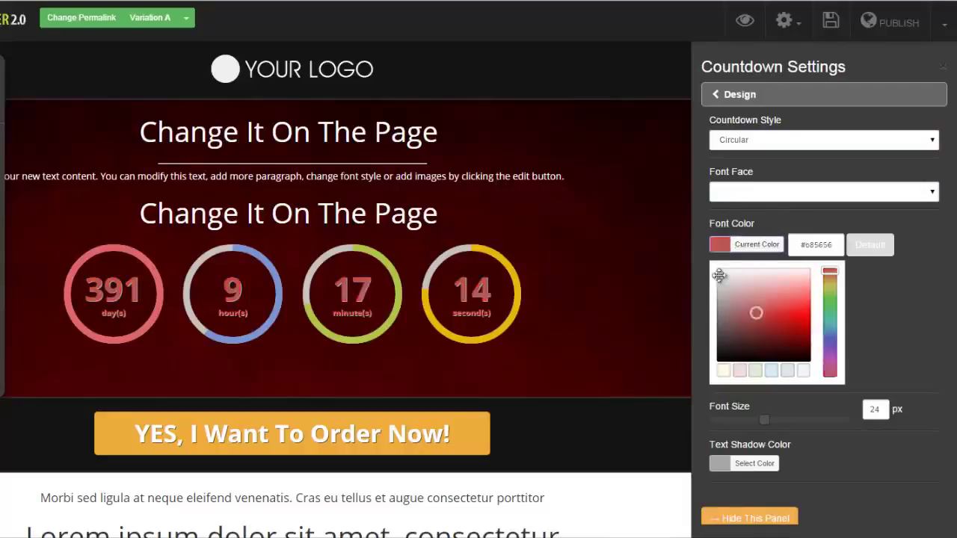
{"action": "left_click", "coordinate": [684, 248]}
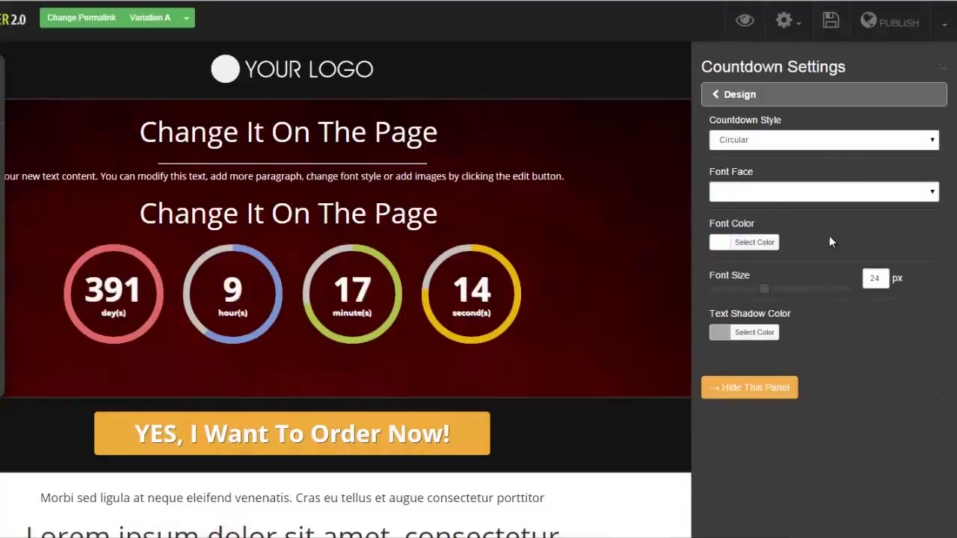
Try the Fancy Text countdown style and switch the countdown to the Glossy Box style.
{"action": "left_click", "coordinate": [930, 142]}
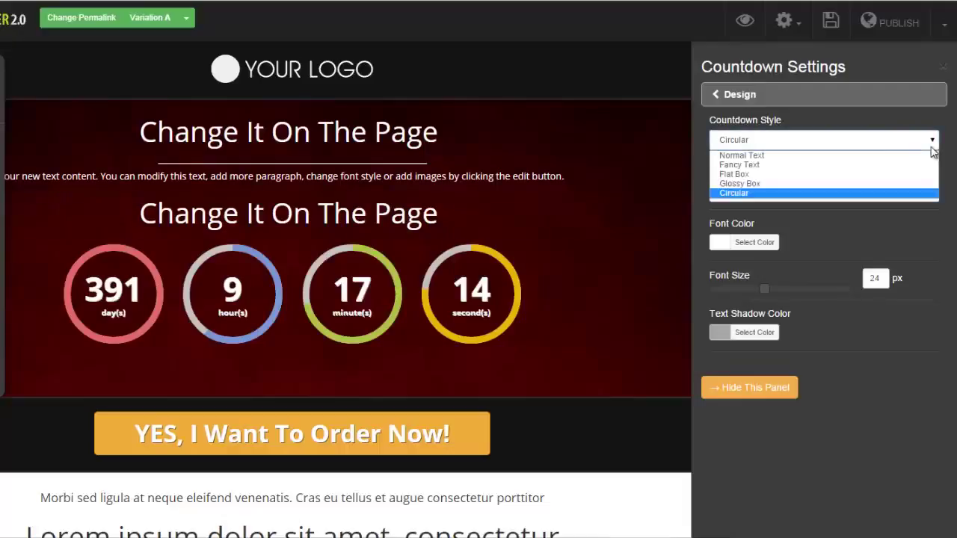
{"action": "left_click", "coordinate": [797, 165]}
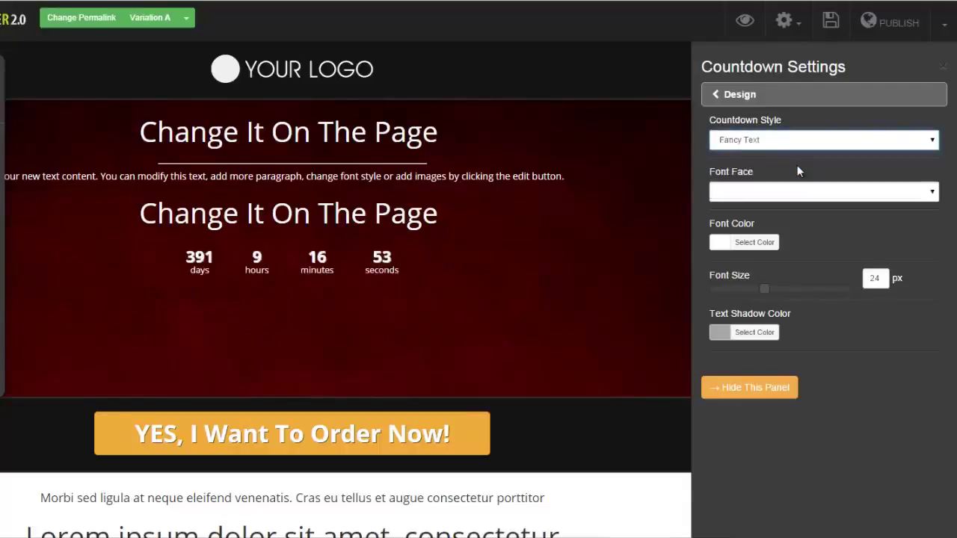
{"action": "left_click", "coordinate": [893, 142]}
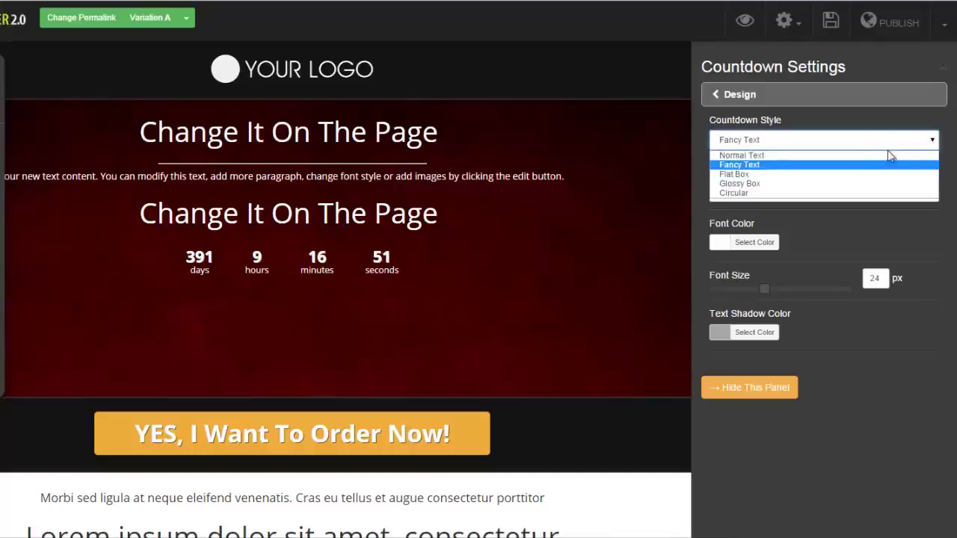
{"action": "left_click", "coordinate": [824, 183]}
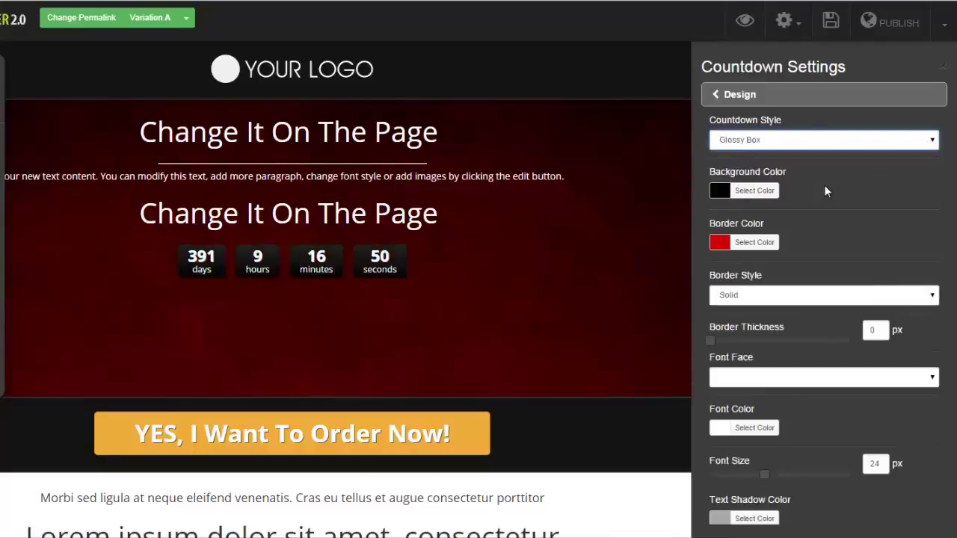
Set the countdown boxes' background color to dark red #a90d0d and their border style to Double.
{"action": "left_click", "coordinate": [719, 190]}
{"action": "left_click", "coordinate": [731, 271]}
{"action": "mouse_move", "coordinate": [773, 261]}
{"action": "left_mouse_down"}
{"action": "mouse_move", "coordinate": [800, 256]}
{"action": "mouse_move", "coordinate": [796, 277]}
{"action": "left_mouse_up"}
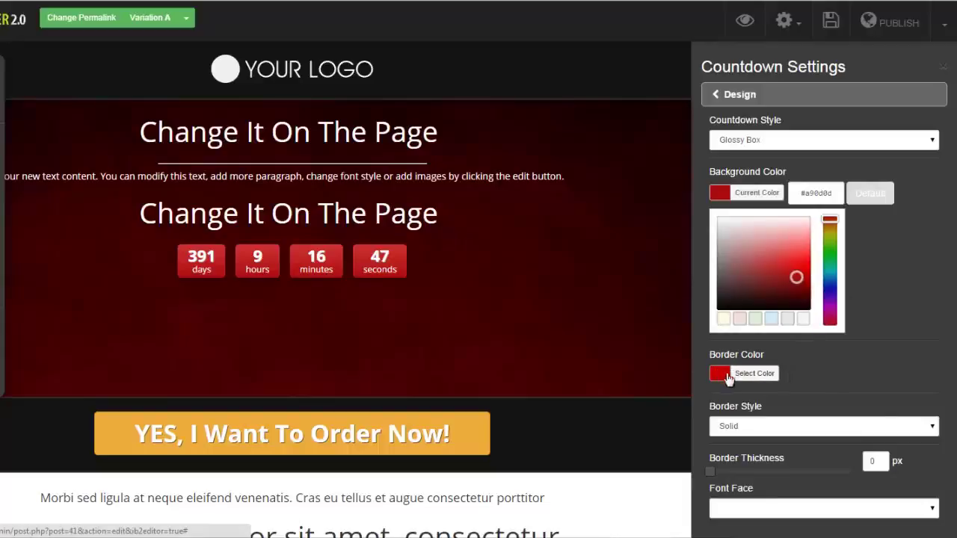
{"action": "left_click", "coordinate": [934, 425]}
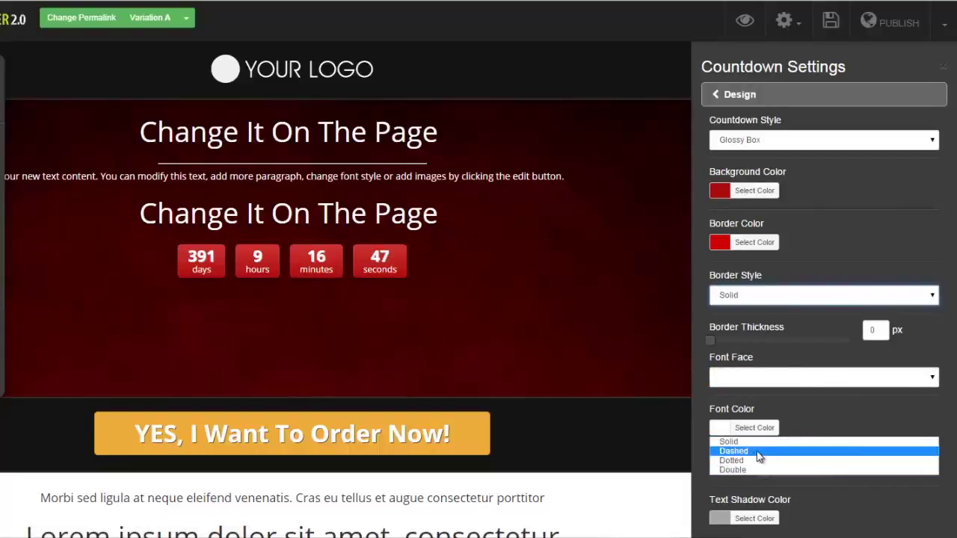
{"action": "left_click", "coordinate": [750, 469]}
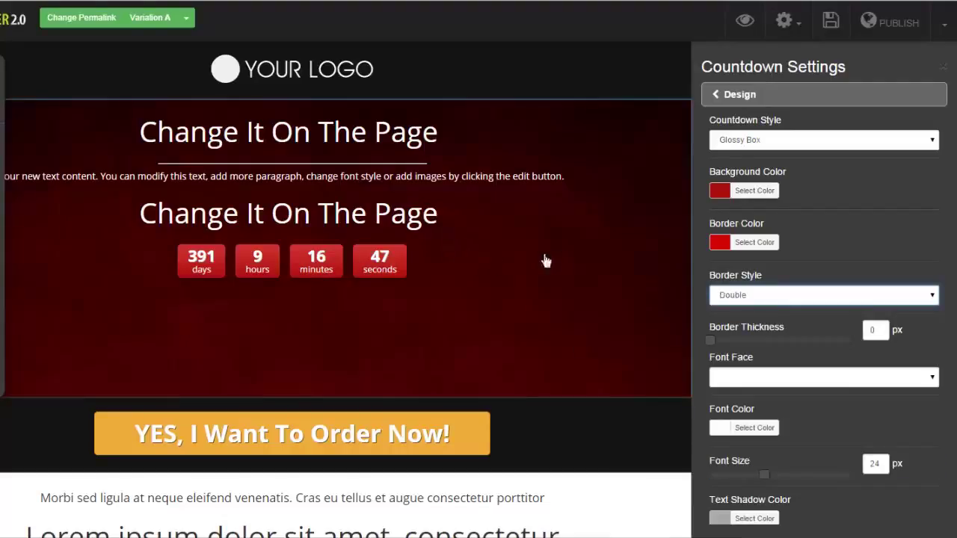
Examine the action types available for when the countdown expires, and return to the countdown settings overview.
{"action": "left_click", "coordinate": [715, 95]}
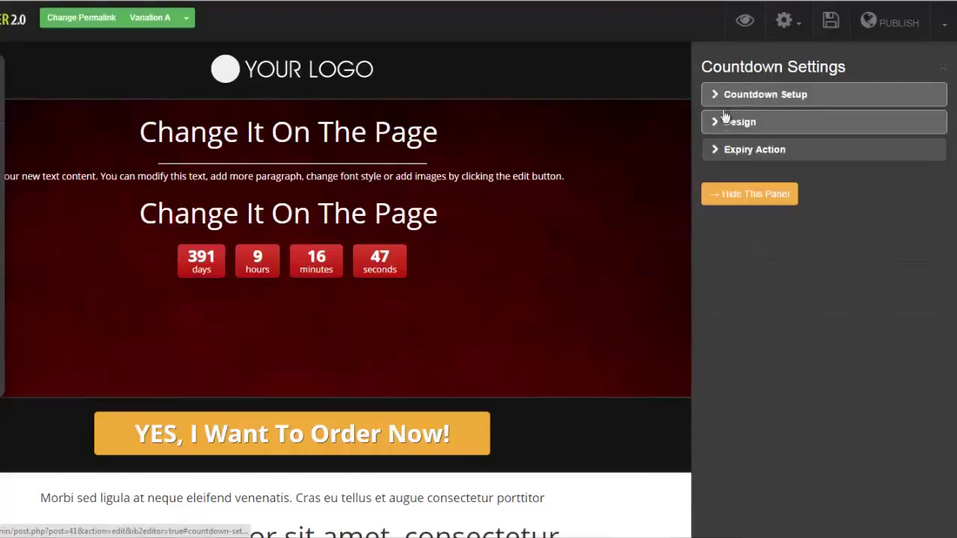
{"action": "left_click", "coordinate": [716, 153]}
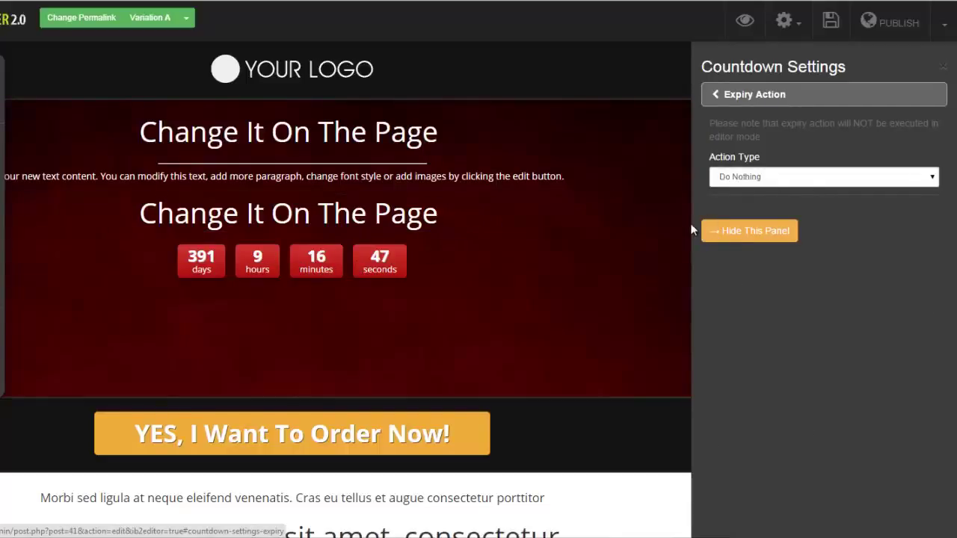
{"action": "left_click", "coordinate": [932, 181]}
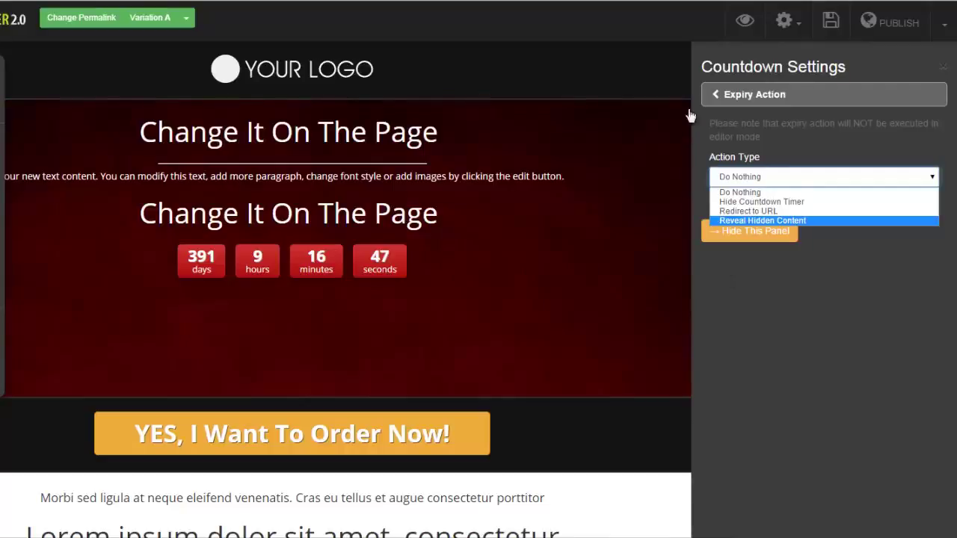
{"action": "left_click", "coordinate": [716, 100]}
{"action": "left_click", "coordinate": [716, 100]}
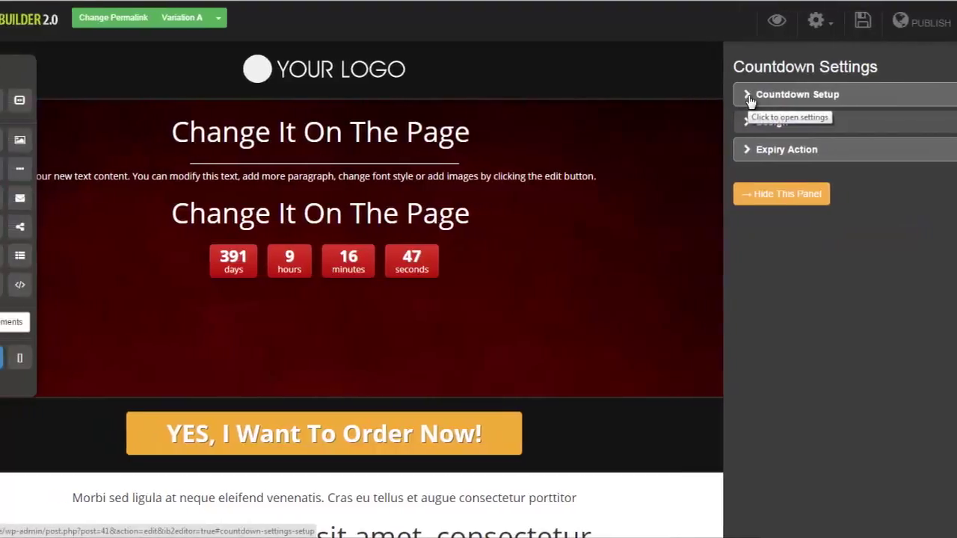
Add an opt-in form between the text paragraph and the lower headline, and delete the horizontal line under the upper headline.
{"action": "left_click_drag", "start_coordinate": [87, 198], "coordinate": [146, 232]}
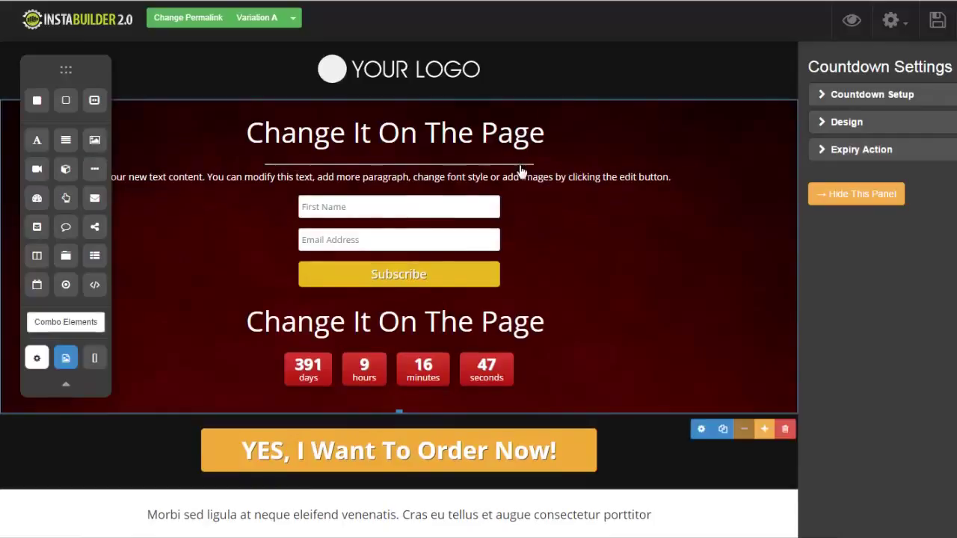
{"action": "mouse_move", "coordinate": [517, 168]}
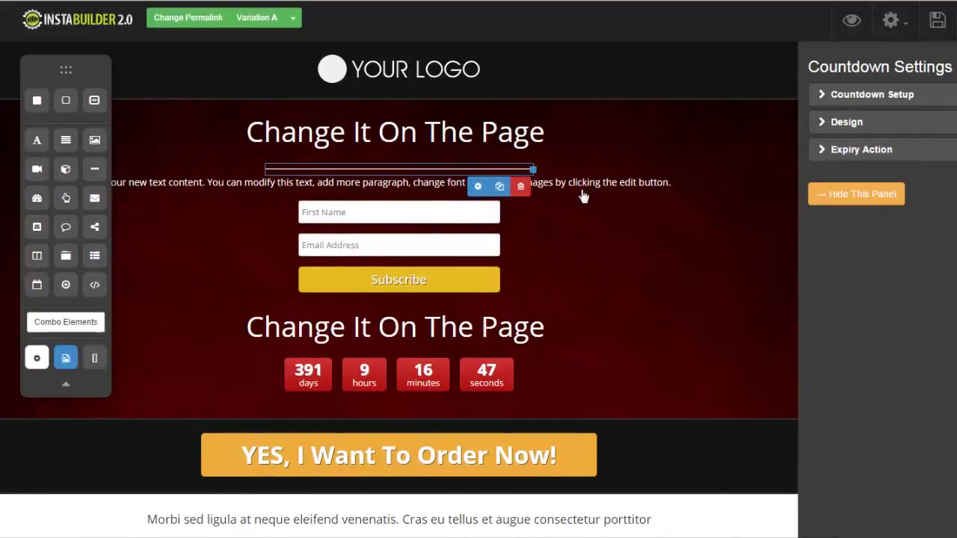
{"action": "left_click", "coordinate": [520, 187]}
{"action": "left_click", "coordinate": [564, 70]}
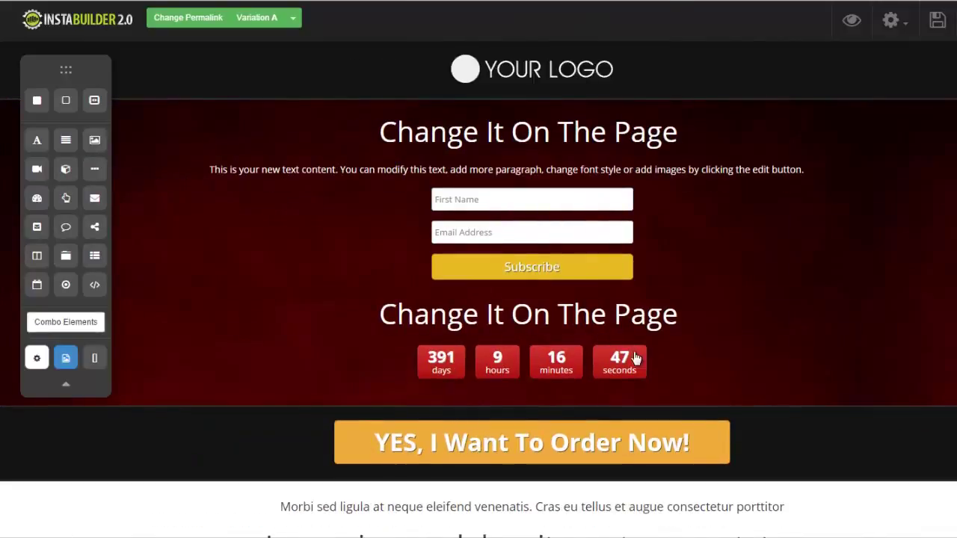
Delete the countdown and the lower headline beneath the opt-in form, confirming both deletions.
{"action": "mouse_move", "coordinate": [690, 363]}
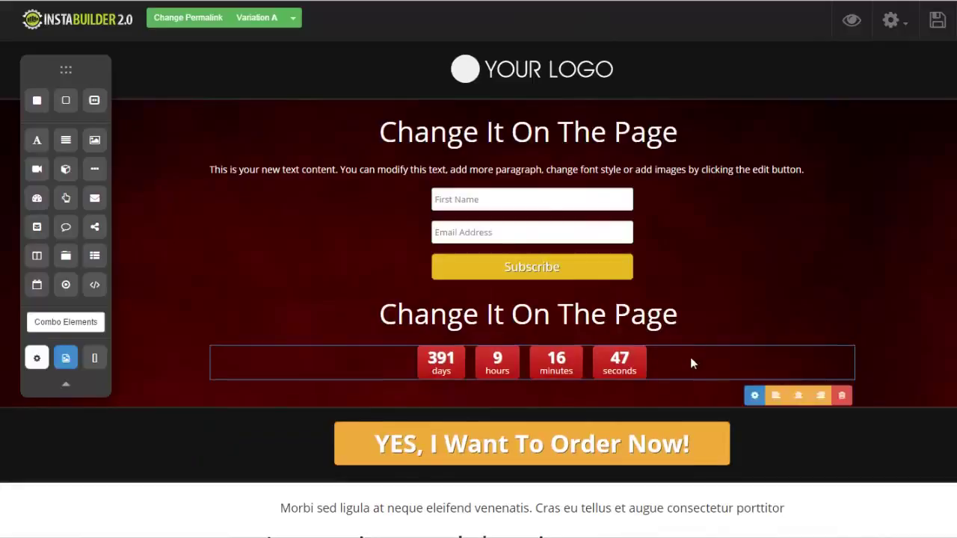
{"action": "left_click", "coordinate": [842, 396]}
{"action": "left_click", "coordinate": [565, 72]}
{"action": "mouse_move", "coordinate": [764, 356]}
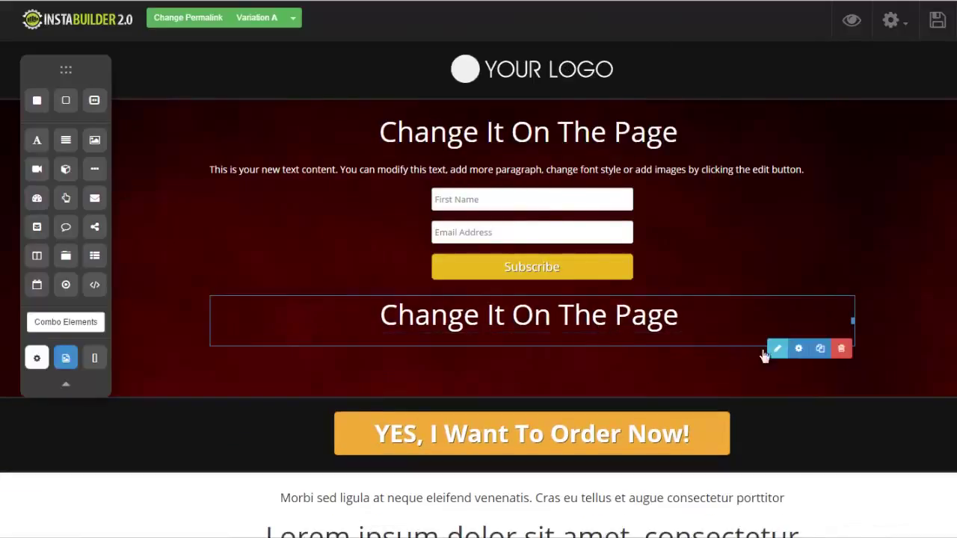
{"action": "left_click", "coordinate": [841, 348]}
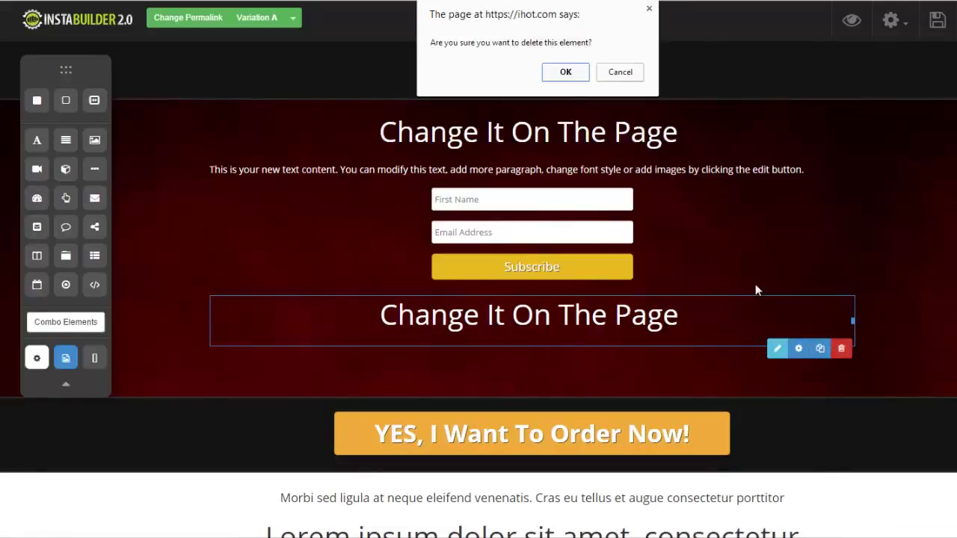
{"action": "left_click", "coordinate": [566, 71]}
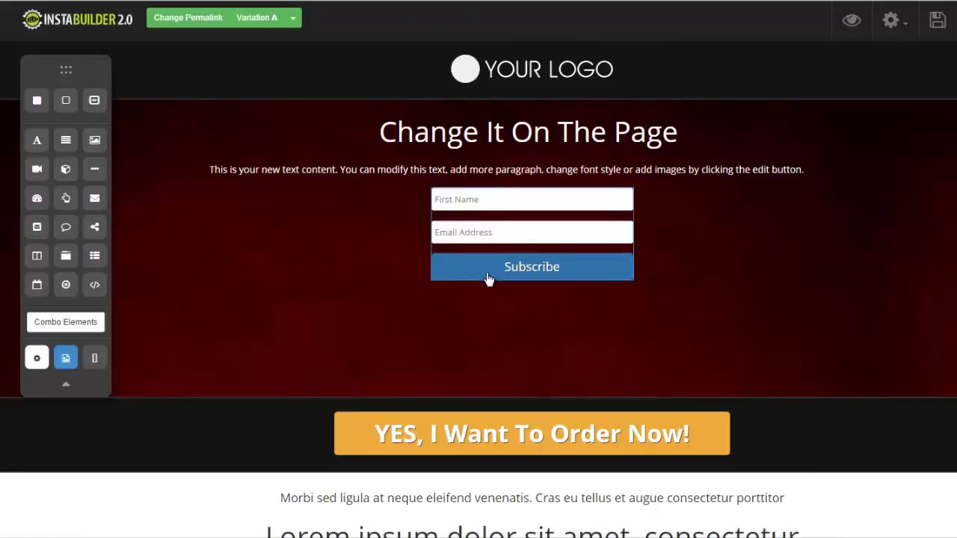
Open the opt-in form's settings and examine its HTML code, form fields and form button options.
{"action": "mouse_move", "coordinate": [490, 284]}
{"action": "left_click", "coordinate": [510, 299]}
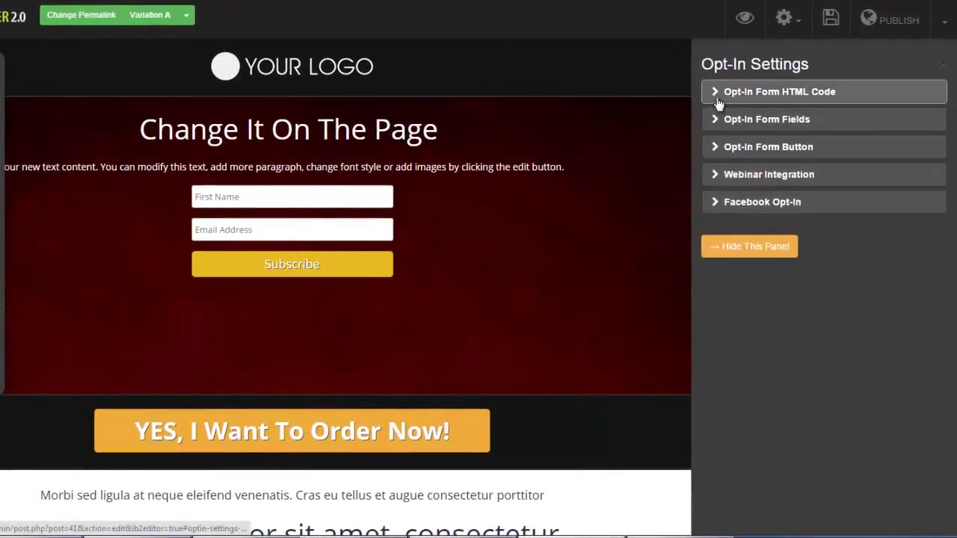
{"action": "left_click", "coordinate": [715, 94]}
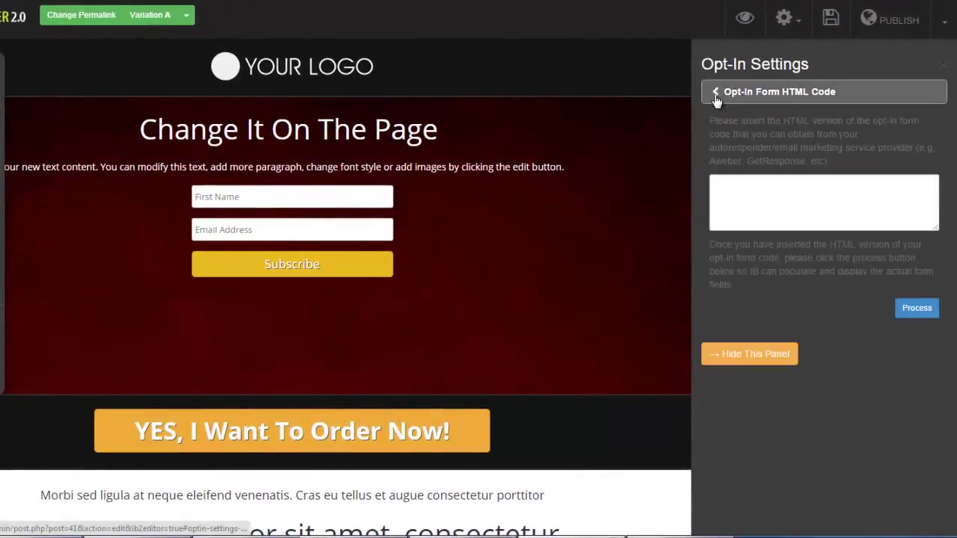
{"action": "left_click", "coordinate": [713, 94]}
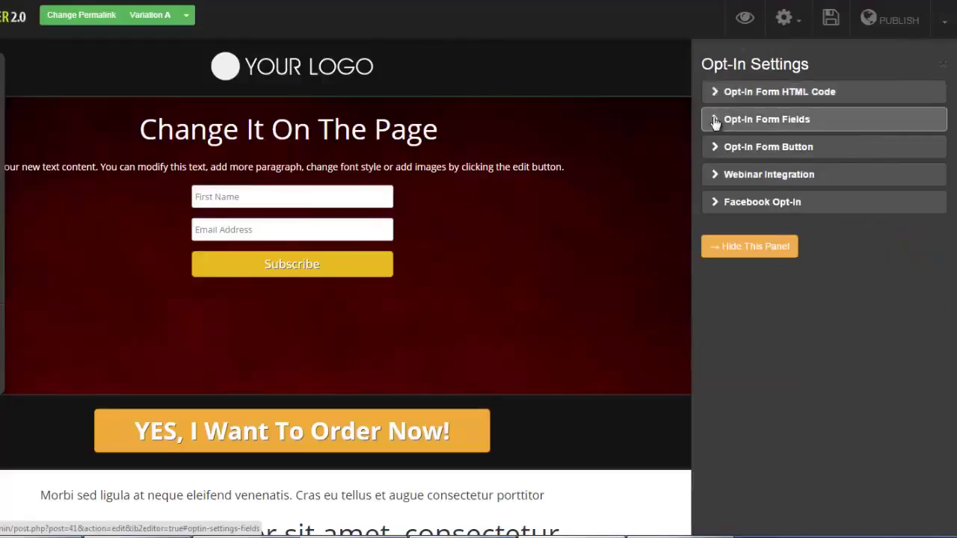
{"action": "left_click", "coordinate": [716, 120]}
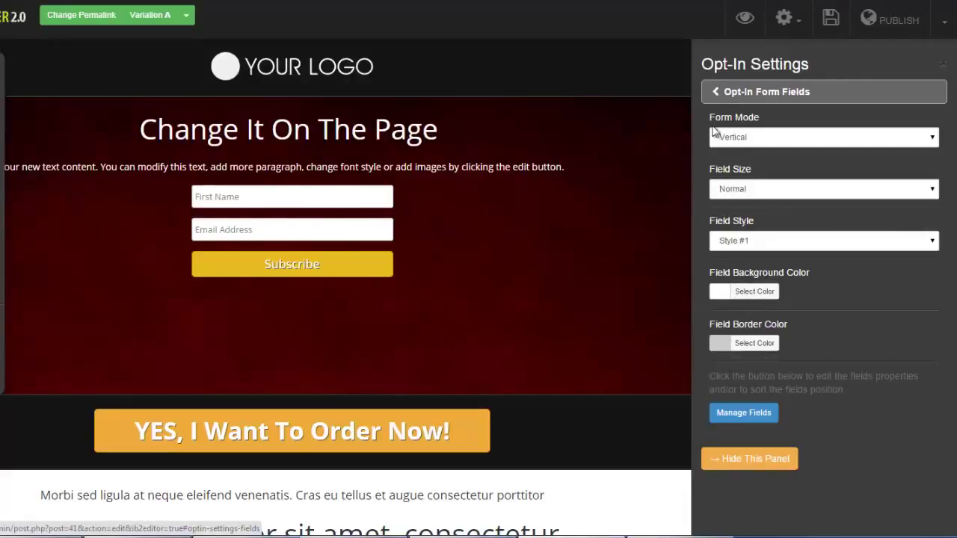
{"action": "left_click", "coordinate": [710, 97]}
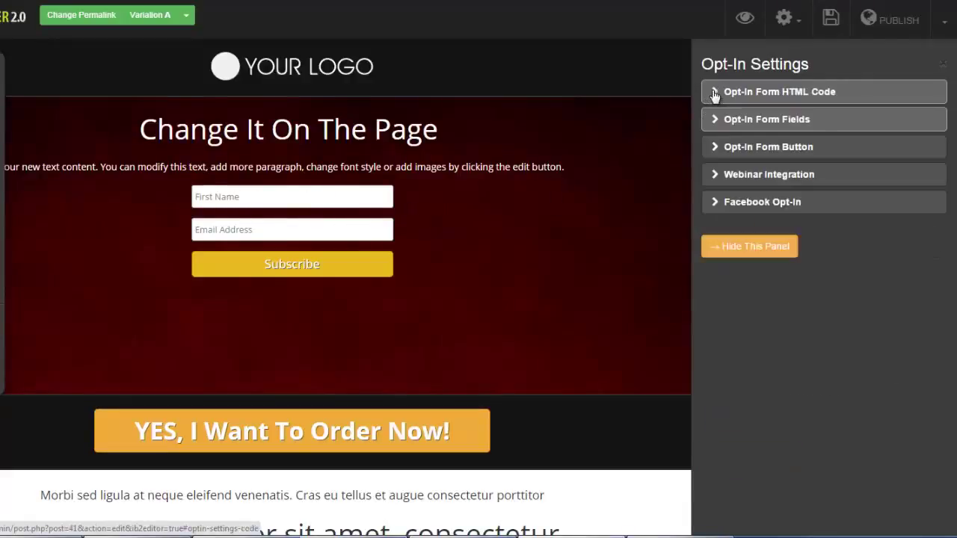
{"action": "left_click", "coordinate": [710, 147]}
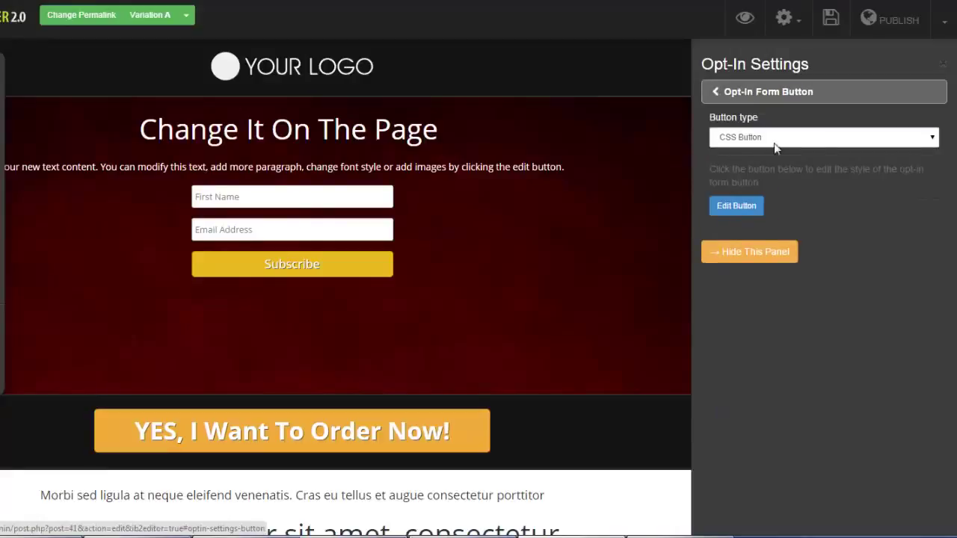
Switch the opt-in form's button type to Image Button, browse the pre-made buttons, and return to the opt-in settings overview.
{"action": "left_click", "coordinate": [932, 142]}
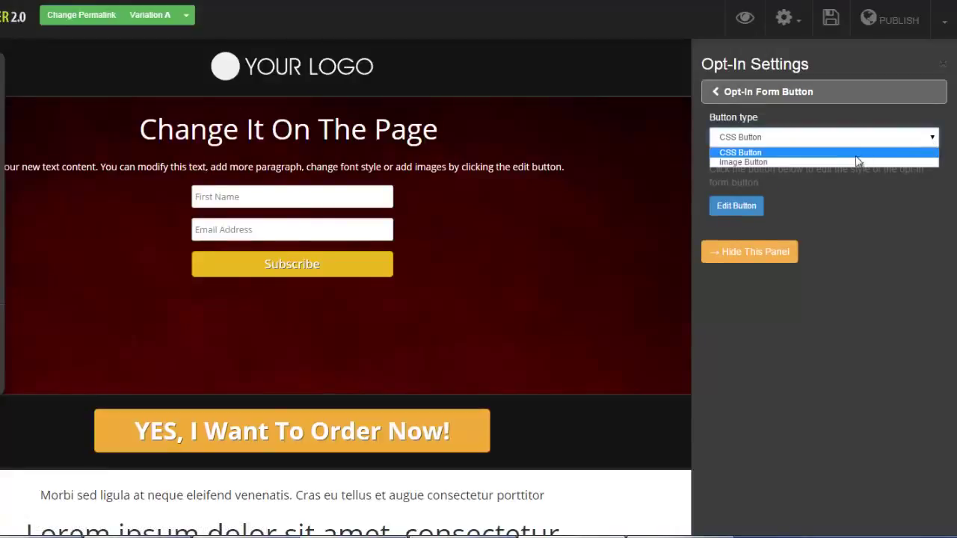
{"action": "left_click", "coordinate": [830, 161]}
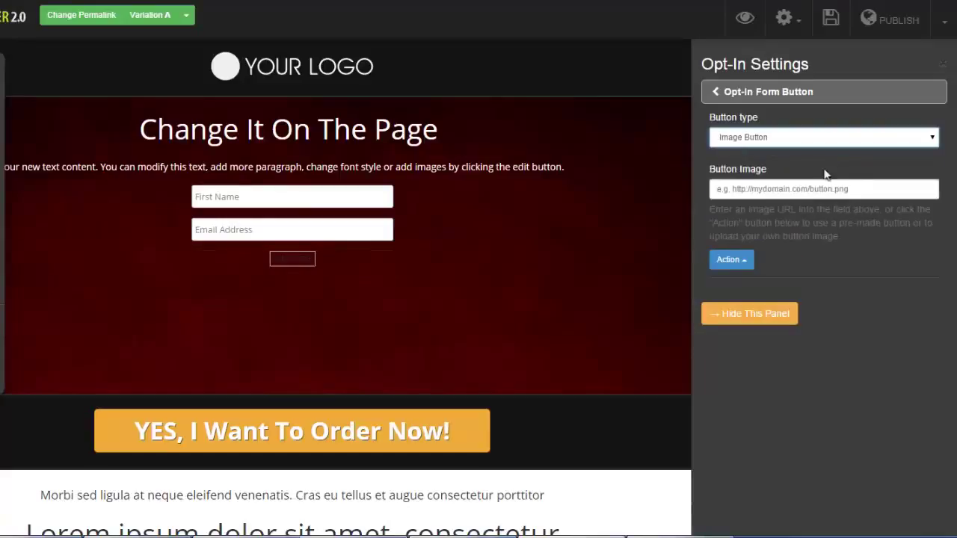
{"action": "left_click", "coordinate": [751, 260]}
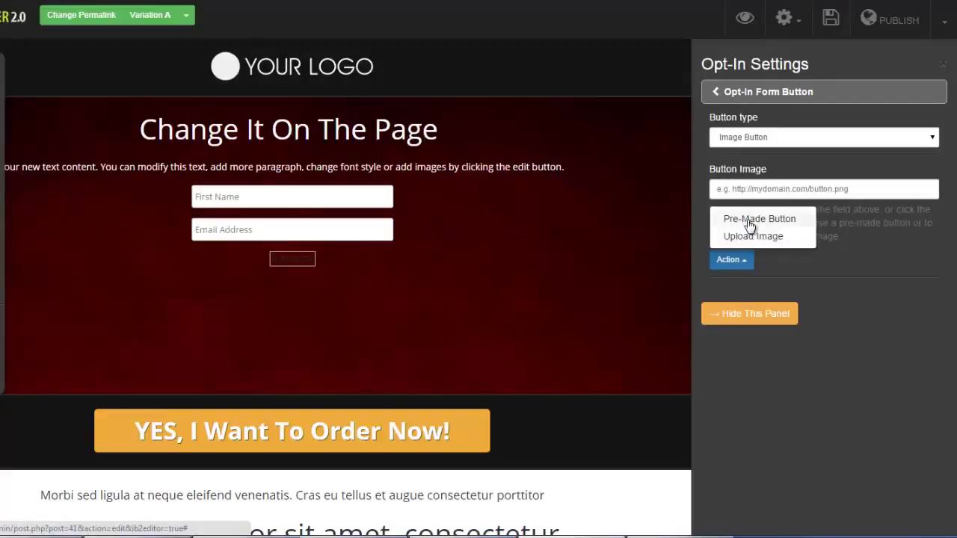
{"action": "left_click", "coordinate": [748, 221]}
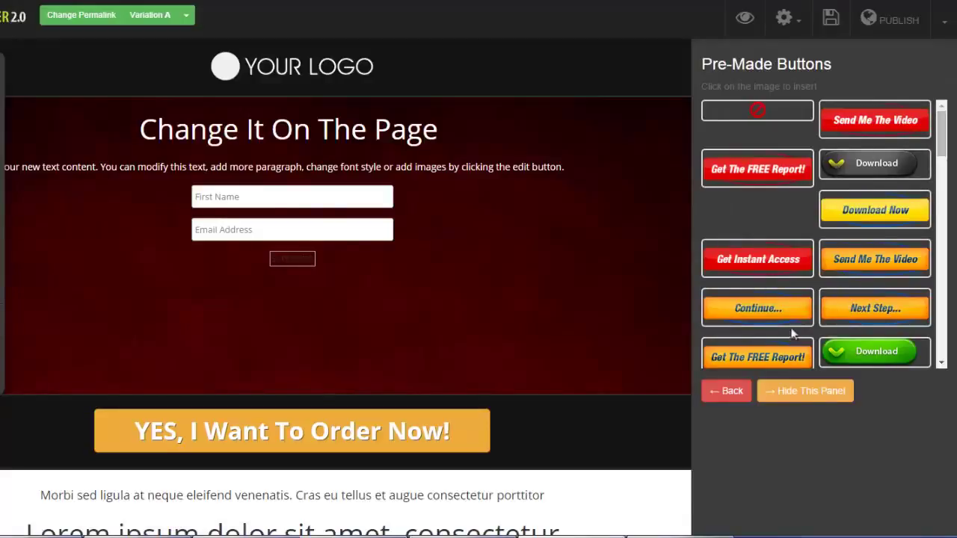
{"action": "left_click", "coordinate": [743, 393]}
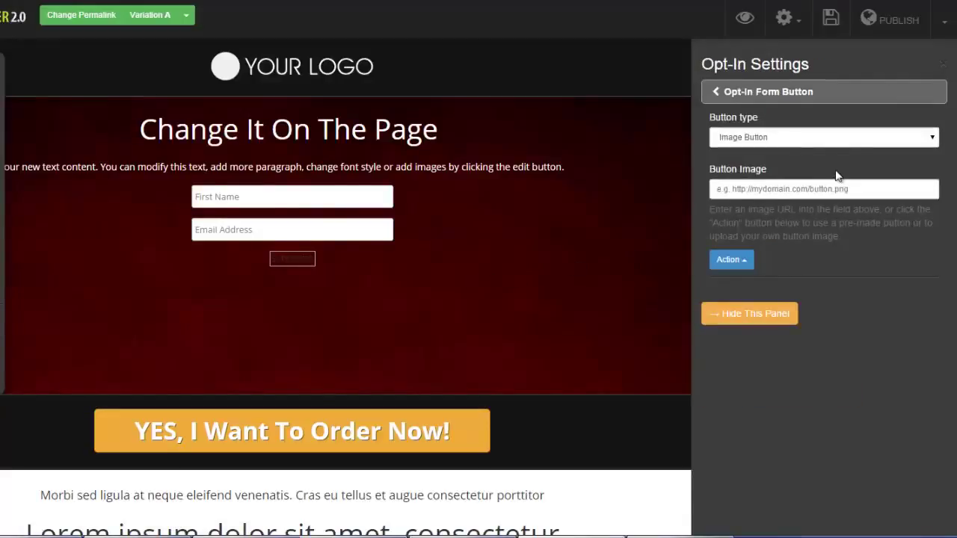
{"action": "left_click", "coordinate": [718, 94]}
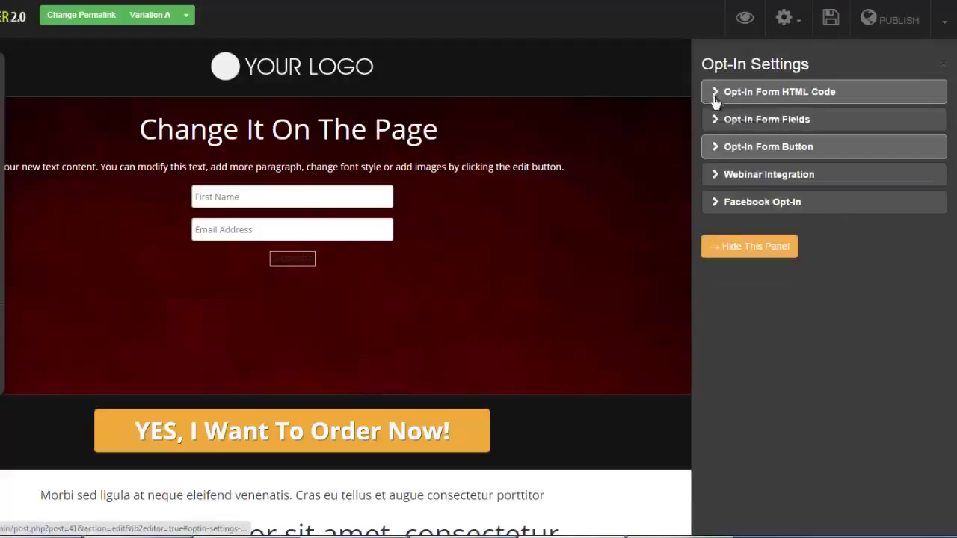
Examine the webinar integration settings, and enable Facebook Opt-In for the form.
{"action": "left_click", "coordinate": [716, 174]}
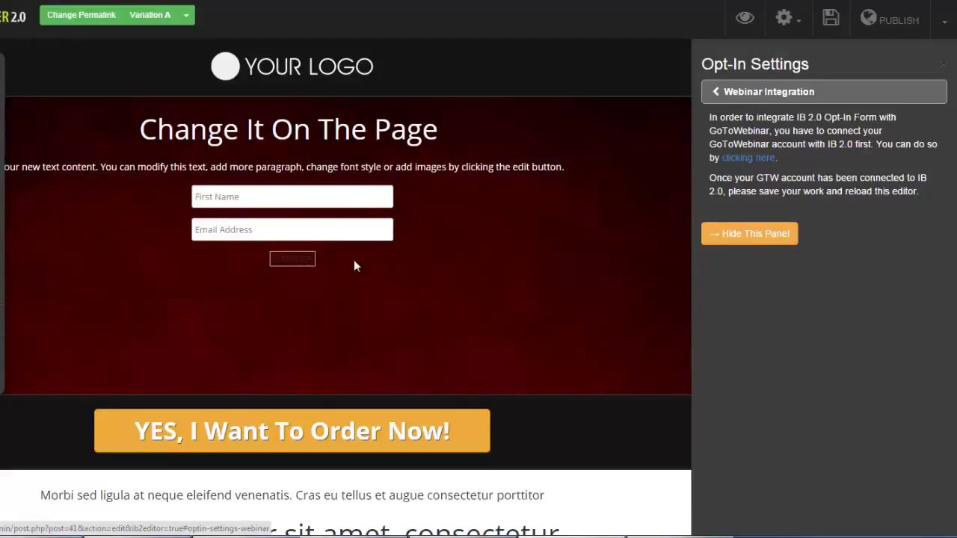
{"action": "left_click", "coordinate": [716, 95]}
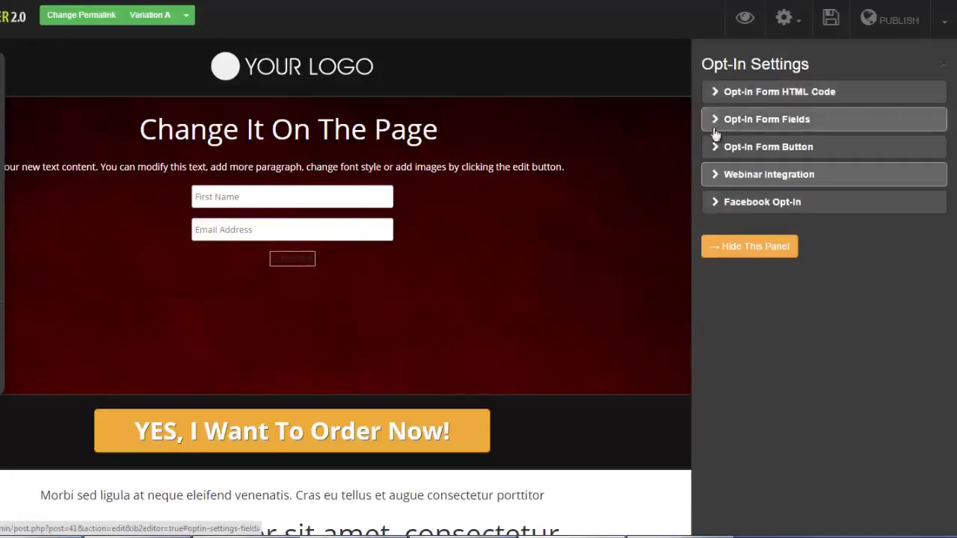
{"action": "left_click", "coordinate": [716, 203]}
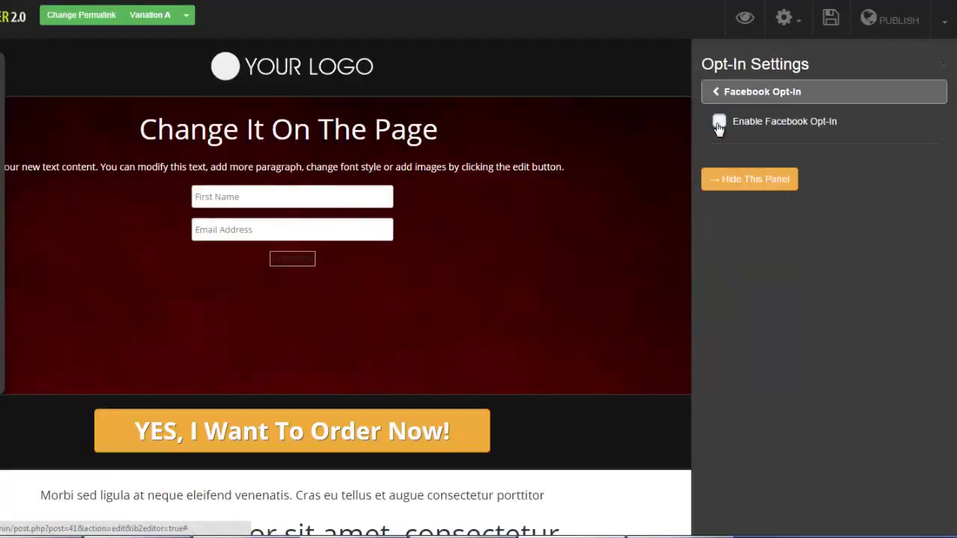
{"action": "left_click", "coordinate": [718, 123]}
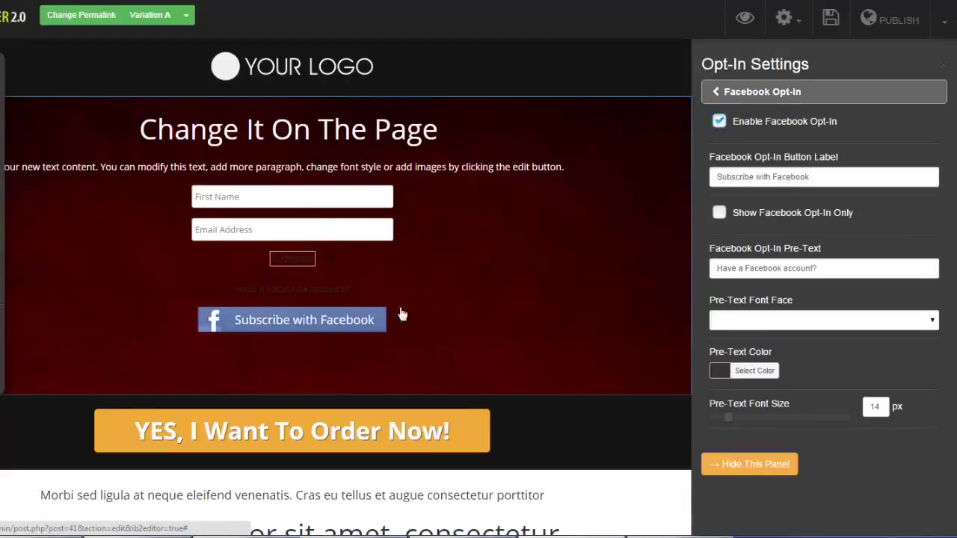
{"action": "left_click", "coordinate": [716, 95]}
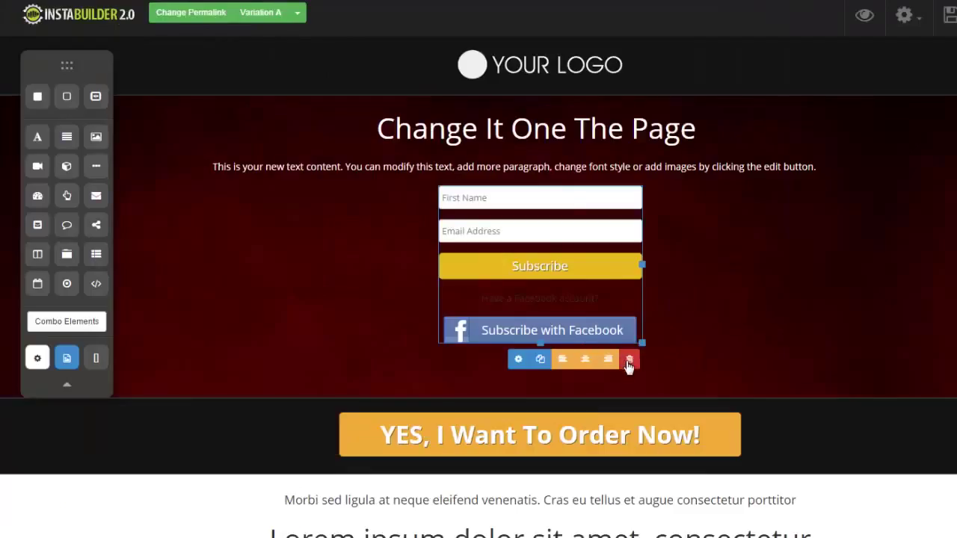
Delete the opt-in form and add a 3 Steps Opt-In element beneath the text paragraph.
{"action": "left_click", "coordinate": [629, 359]}
{"action": "key", "text": "Return"}
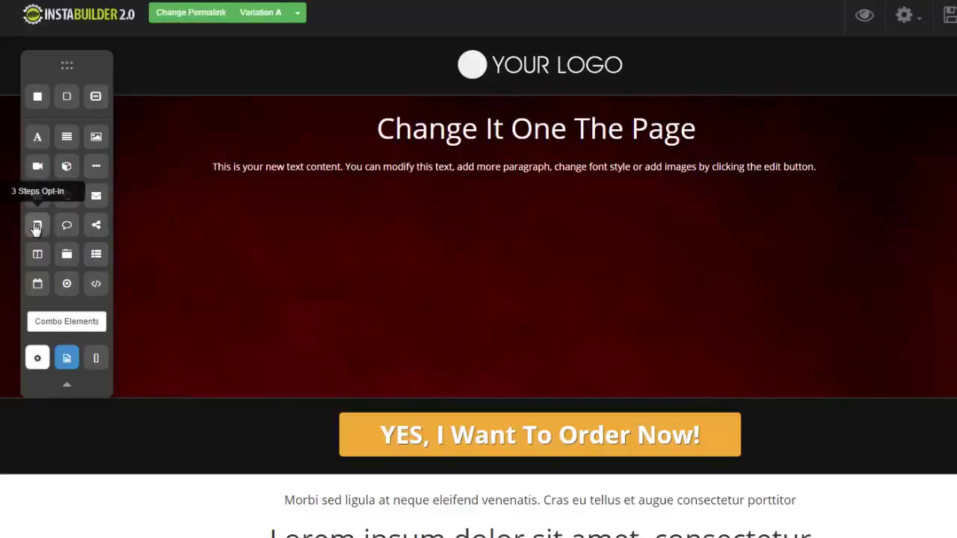
{"action": "left_click_drag", "start_coordinate": [39, 228], "coordinate": [423, 202]}
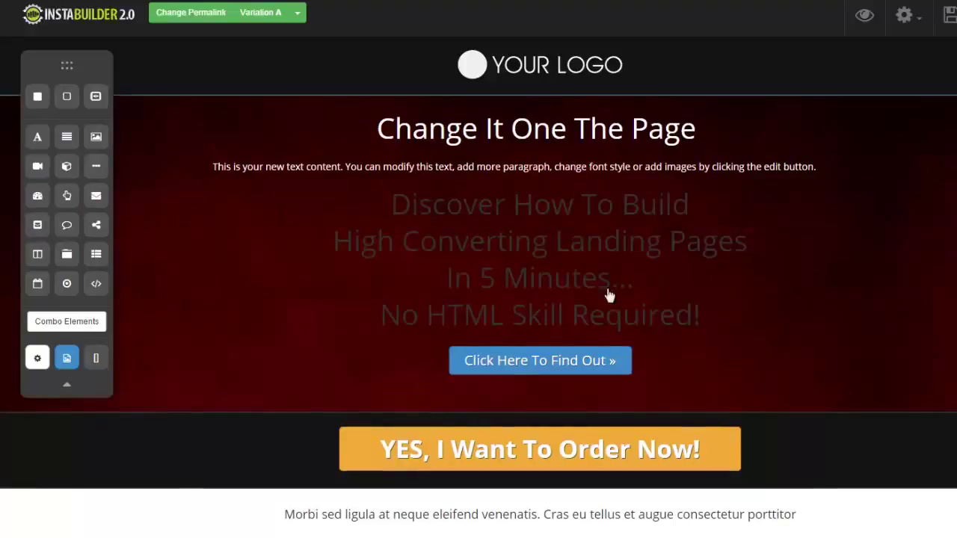
Delete the text paragraph and the "Change It One The Page" headline above the 3 Steps Opt-In, confirming both deletions.
{"action": "mouse_move", "coordinate": [838, 174]}
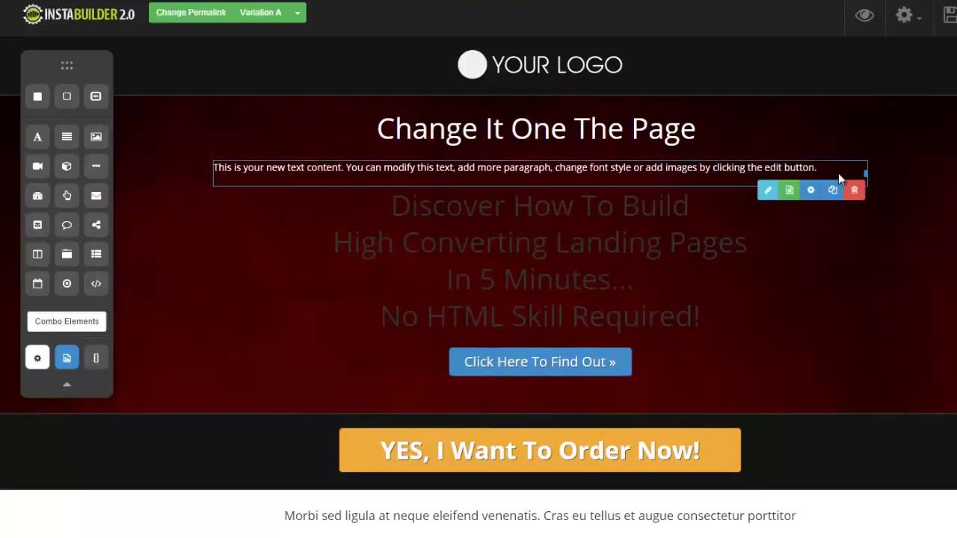
{"action": "left_click", "coordinate": [853, 190]}
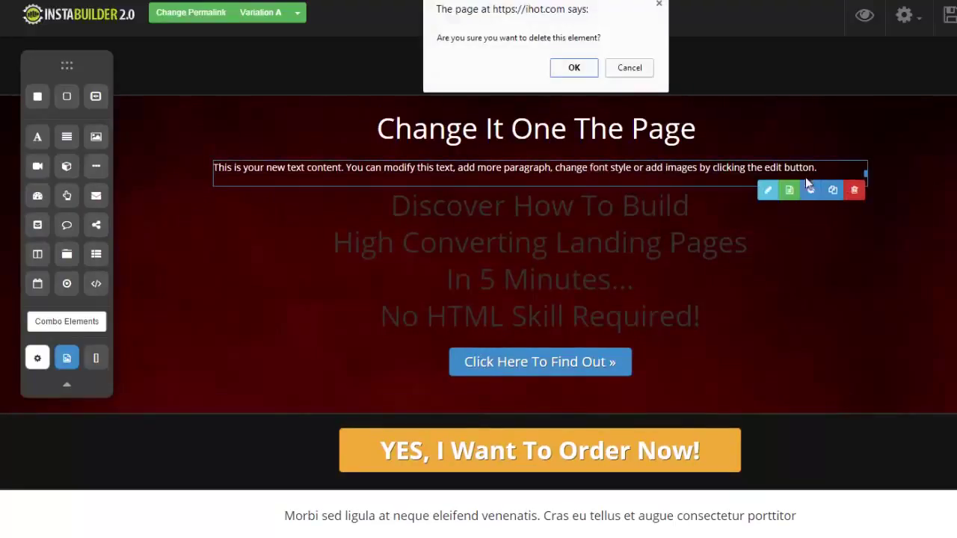
{"action": "left_click", "coordinate": [583, 71]}
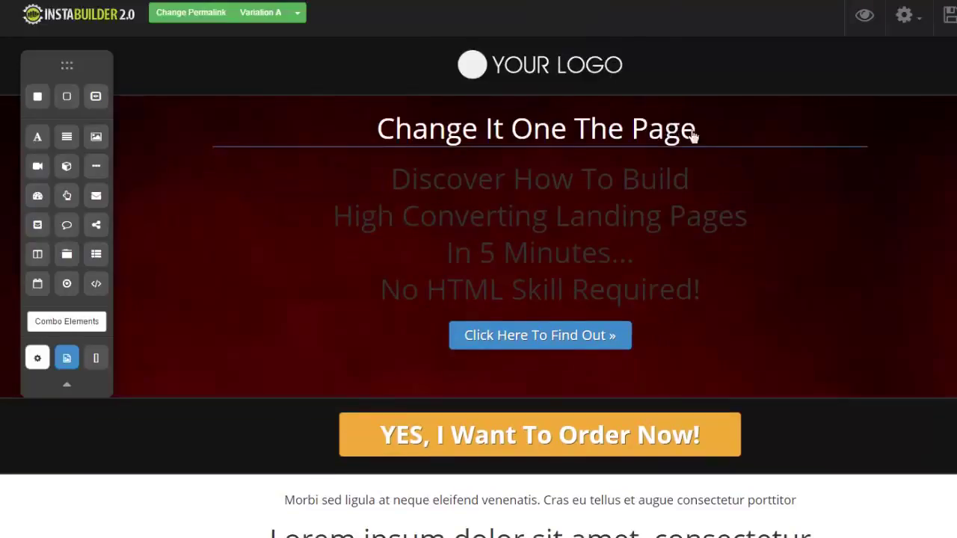
{"action": "mouse_move", "coordinate": [710, 132]}
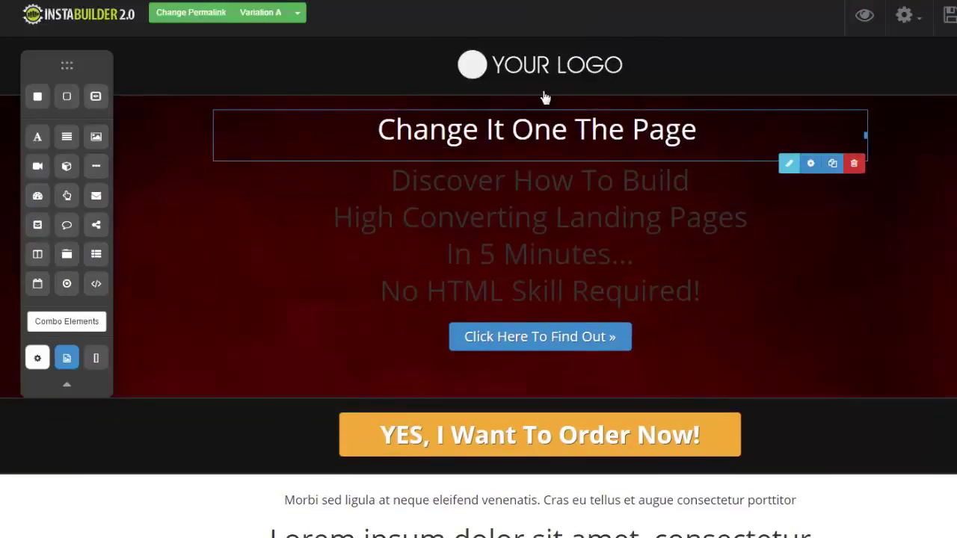
{"action": "left_click", "coordinate": [571, 68]}
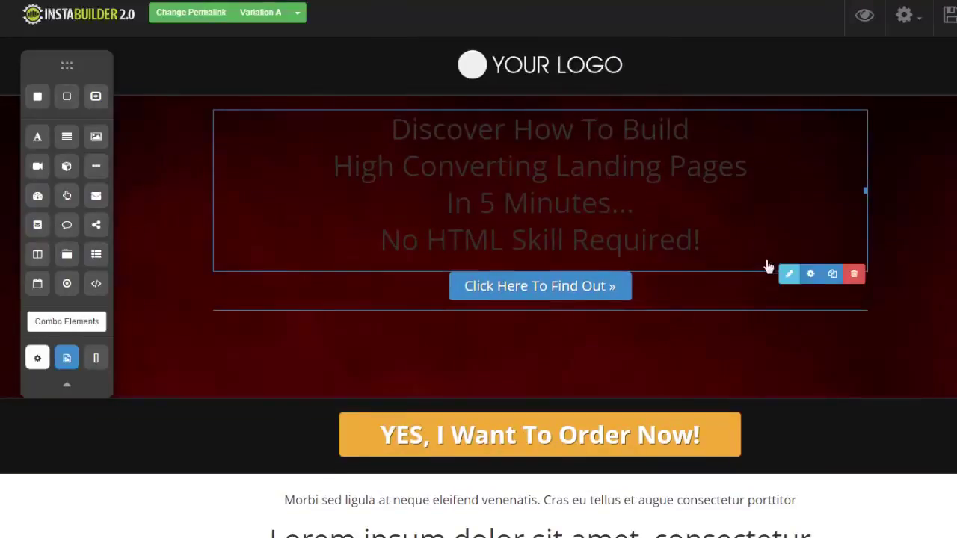
Change the first opt-in step's headline text to white, and advance past the video step to the registration step.
{"action": "left_click", "coordinate": [788, 273]}
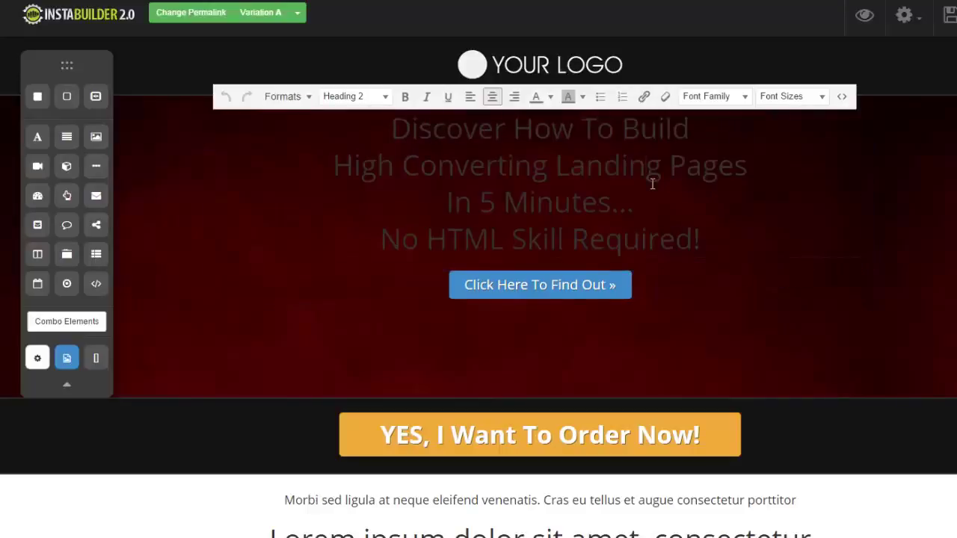
{"action": "left_click", "coordinate": [840, 278]}
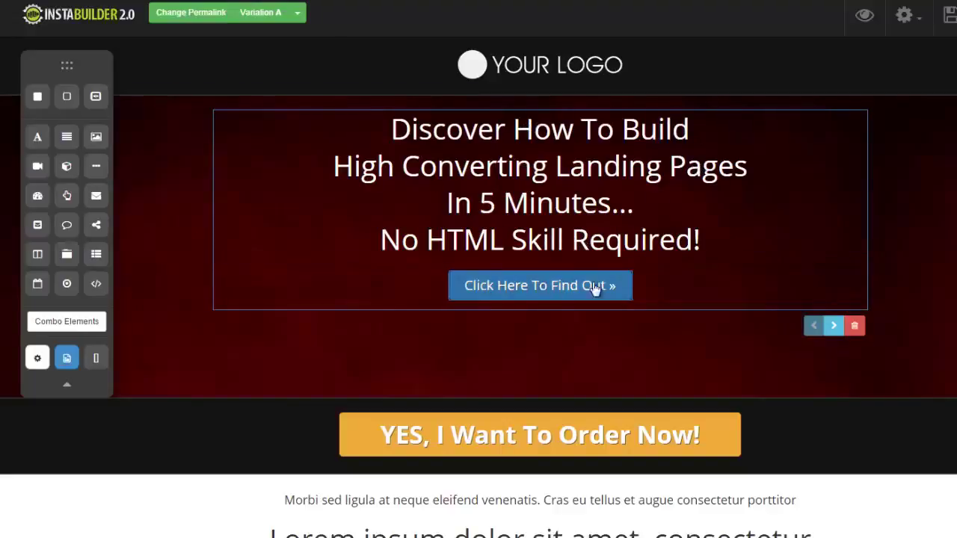
{"action": "left_click", "coordinate": [834, 326]}
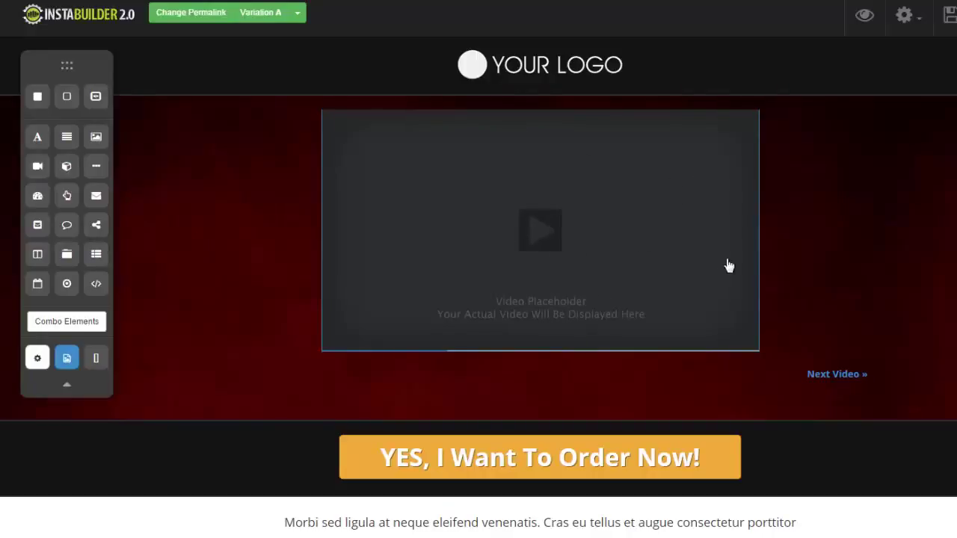
{"action": "mouse_move", "coordinate": [769, 378]}
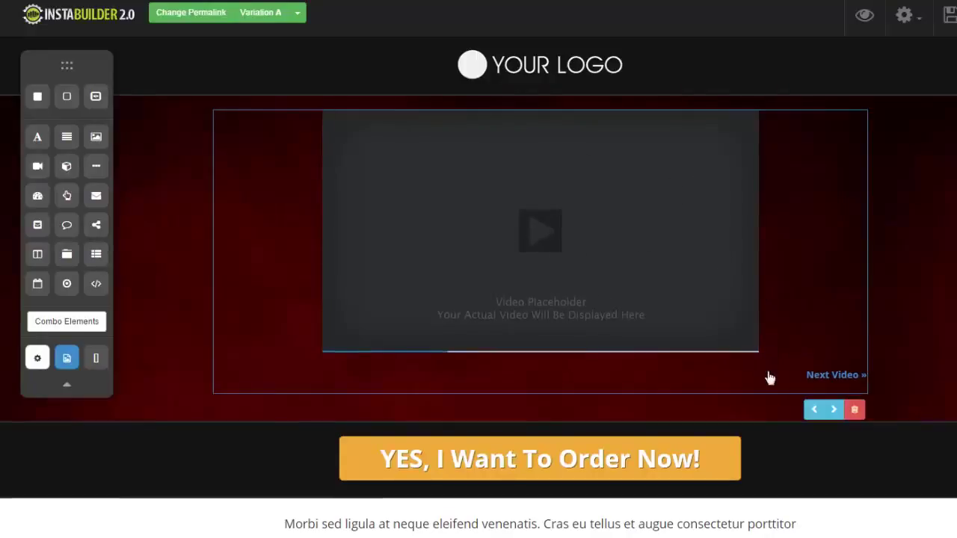
{"action": "left_click", "coordinate": [835, 410]}
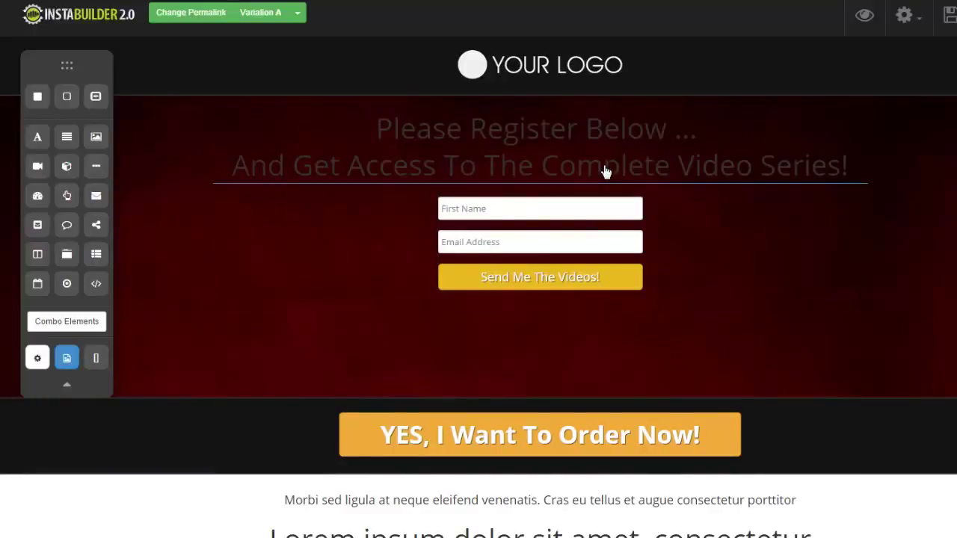
Change the registration step's "Please Register Below" headline text to white.
{"action": "mouse_move", "coordinate": [685, 179]}
{"action": "left_click", "coordinate": [791, 200]}
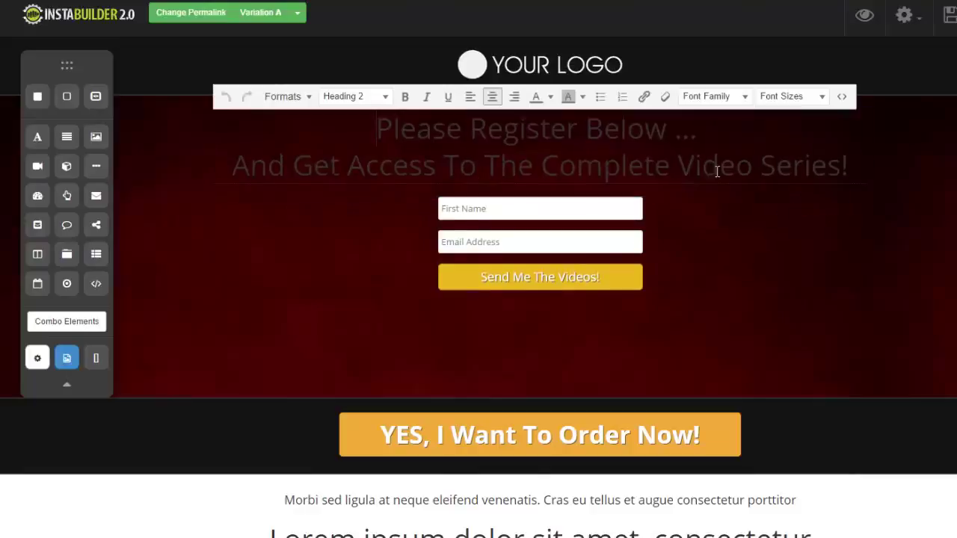
{"action": "triple_click", "coordinate": [649, 157]}
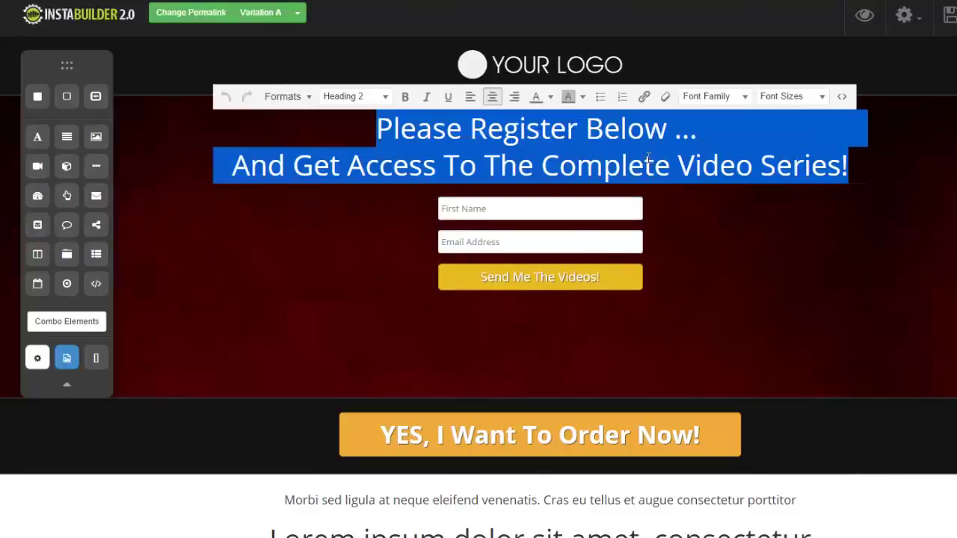
{"action": "left_click", "coordinate": [550, 97]}
{"action": "left_click", "coordinate": [632, 166]}
{"action": "left_click", "coordinate": [772, 249]}
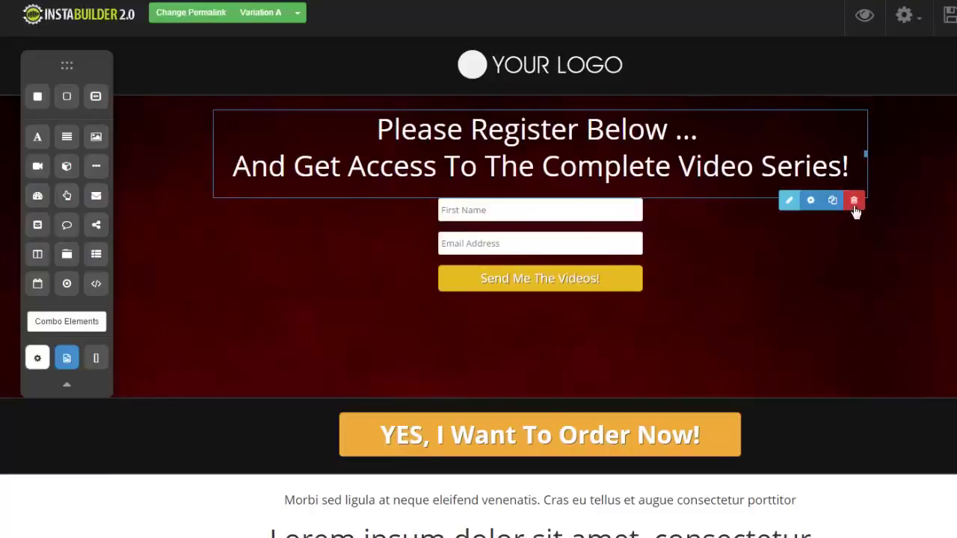
Delete the registration headline and the whole 3 Steps Opt-In element, and add a button in the emptied red section.
{"action": "left_click", "coordinate": [854, 199]}
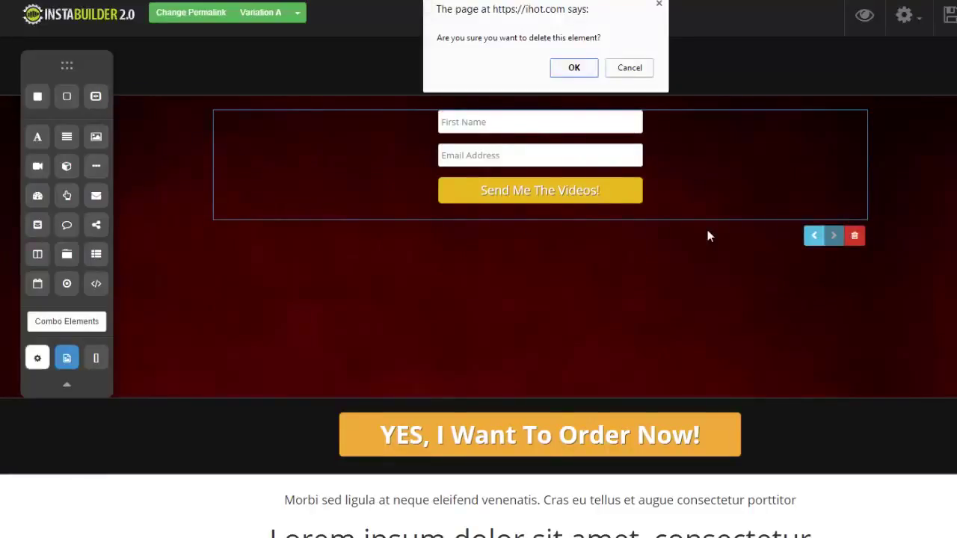
{"action": "left_click", "coordinate": [574, 68]}
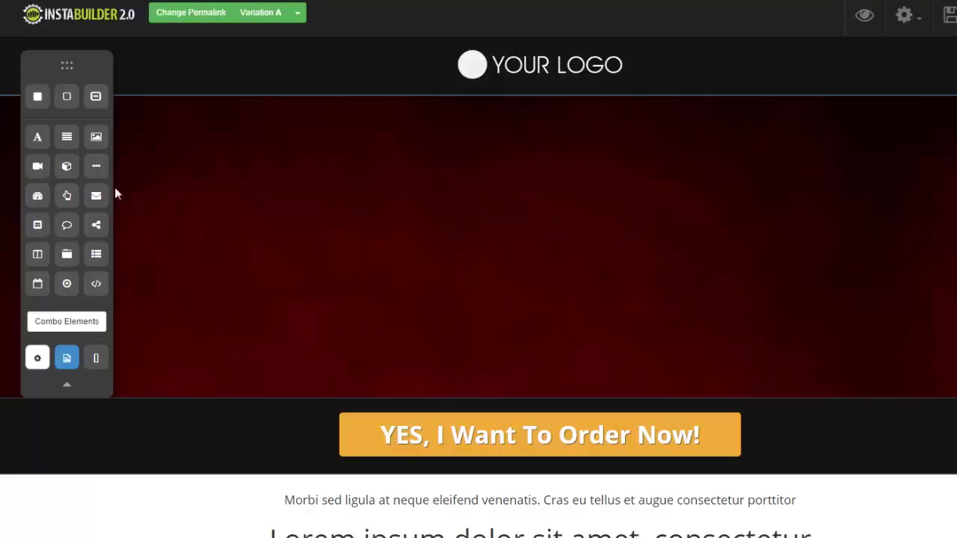
{"action": "left_click_drag", "start_coordinate": [68, 195], "coordinate": [539, 122]}
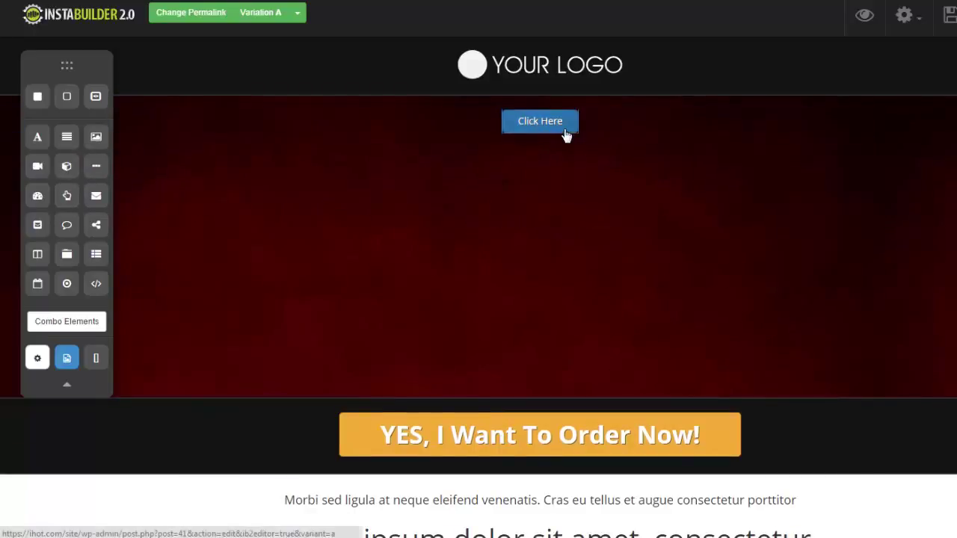
Set the new "Click Here" button's style to Glossy and examine its normal state color options.
{"action": "mouse_move", "coordinate": [564, 127]}
{"action": "left_click", "coordinate": [453, 149]}
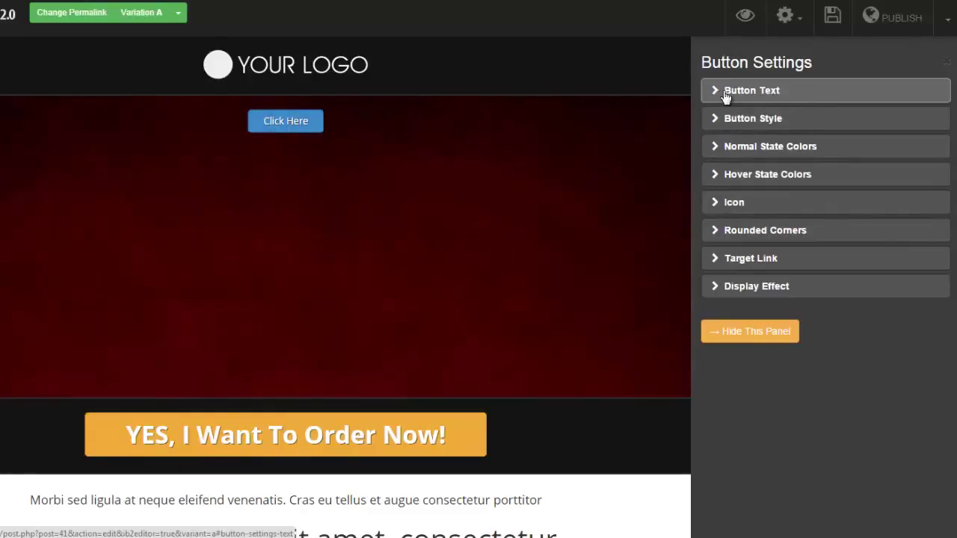
{"action": "left_click", "coordinate": [711, 121]}
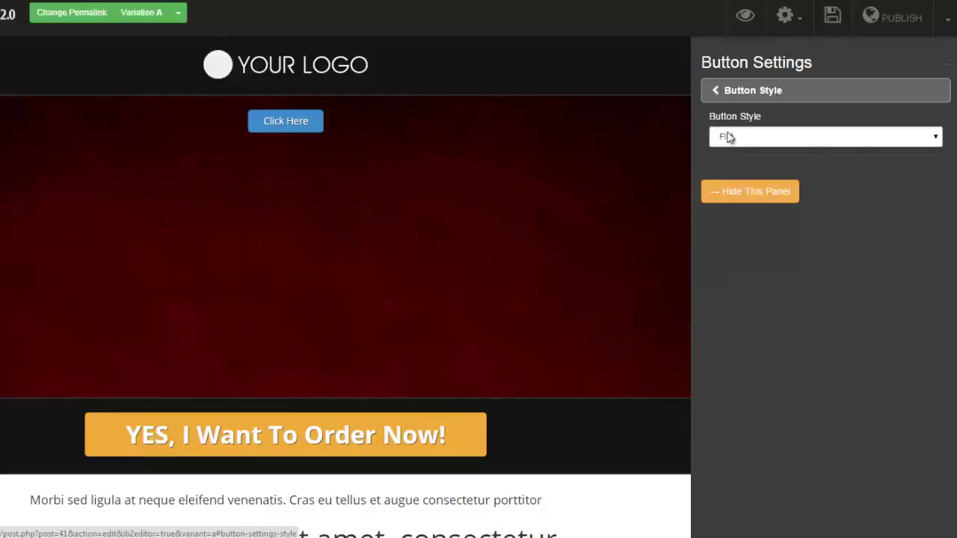
{"action": "left_click", "coordinate": [933, 140]}
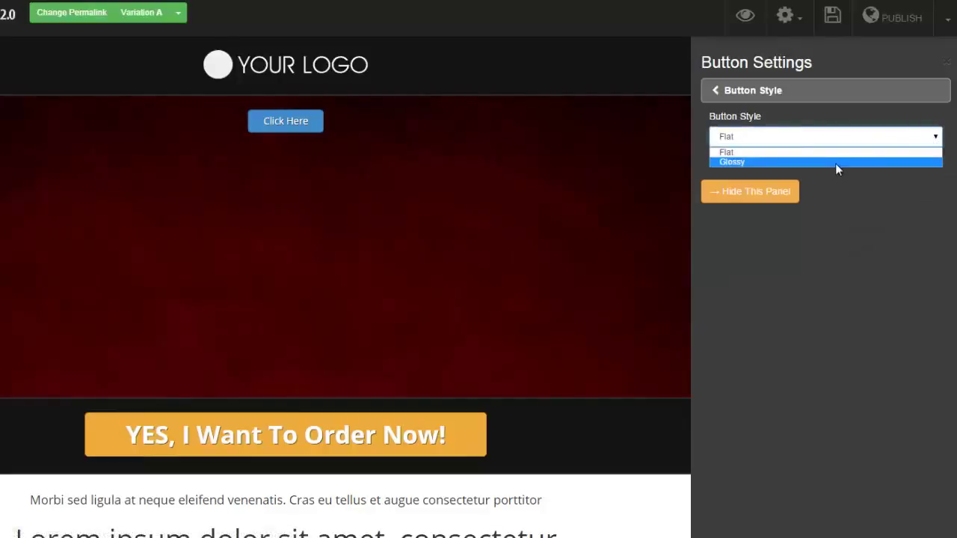
{"action": "left_click", "coordinate": [837, 163]}
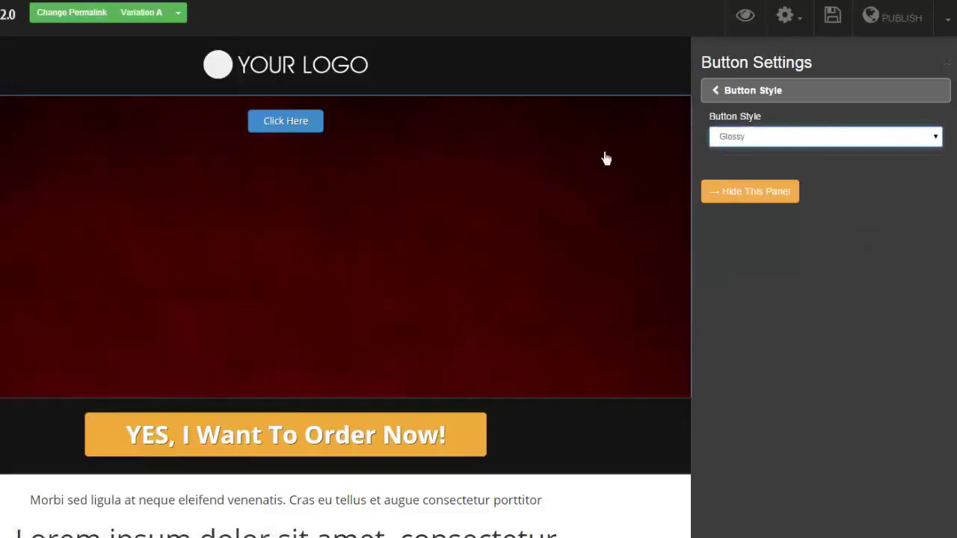
{"action": "left_click", "coordinate": [714, 92]}
{"action": "left_click", "coordinate": [710, 149]}
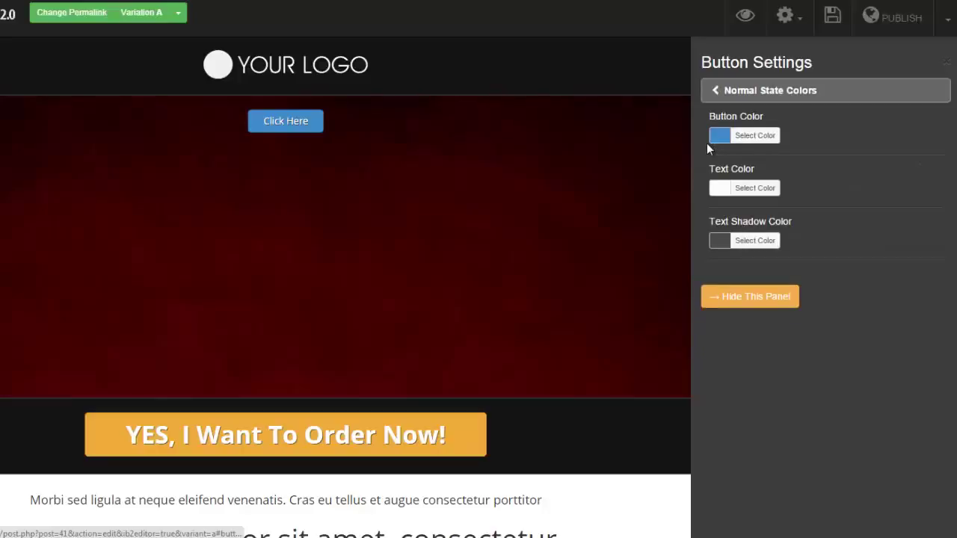
{"action": "left_click", "coordinate": [715, 93]}
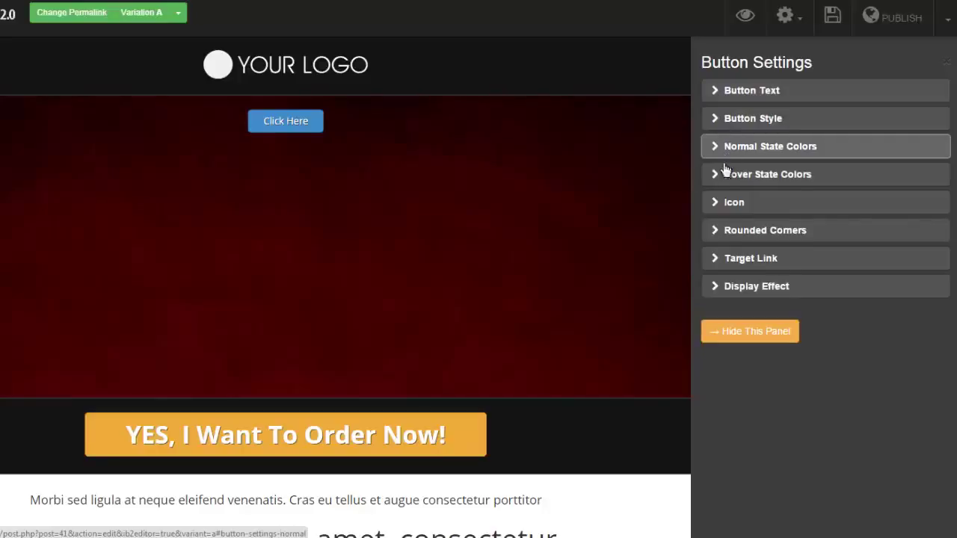
Try the cart and check-circle icons on the "Click Here" button, and settle on the paperclip icon before the text.
{"action": "left_click", "coordinate": [716, 210]}
{"action": "left_click", "coordinate": [763, 225]}
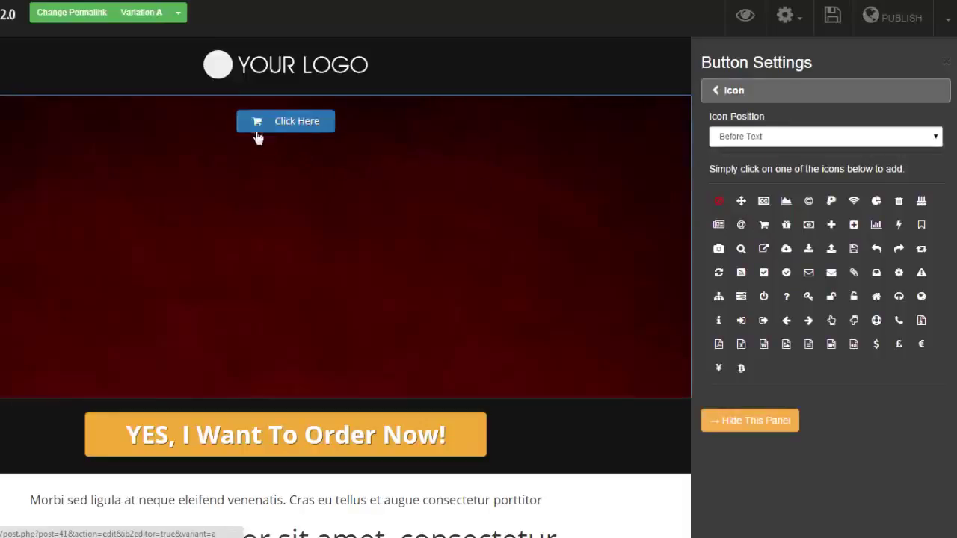
{"action": "left_click", "coordinate": [785, 272]}
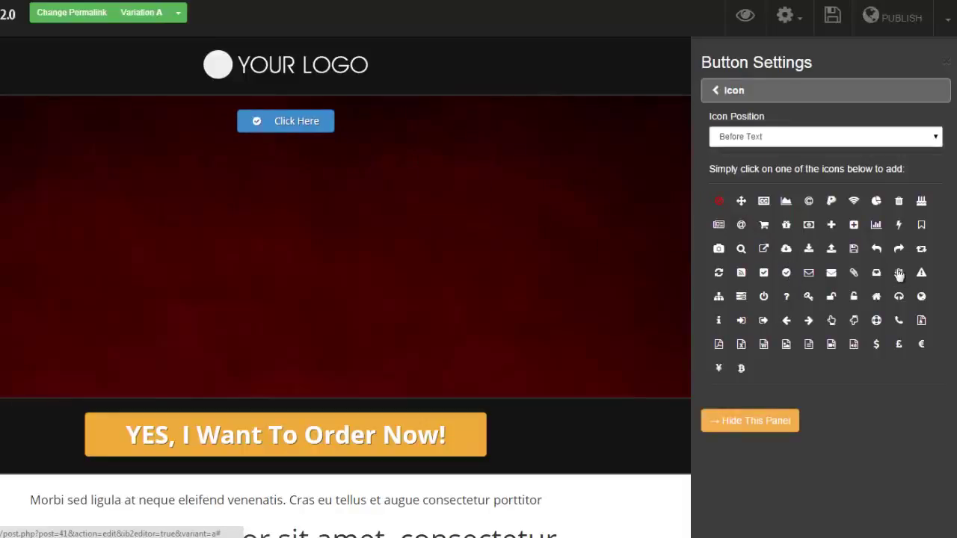
{"action": "left_click", "coordinate": [853, 272]}
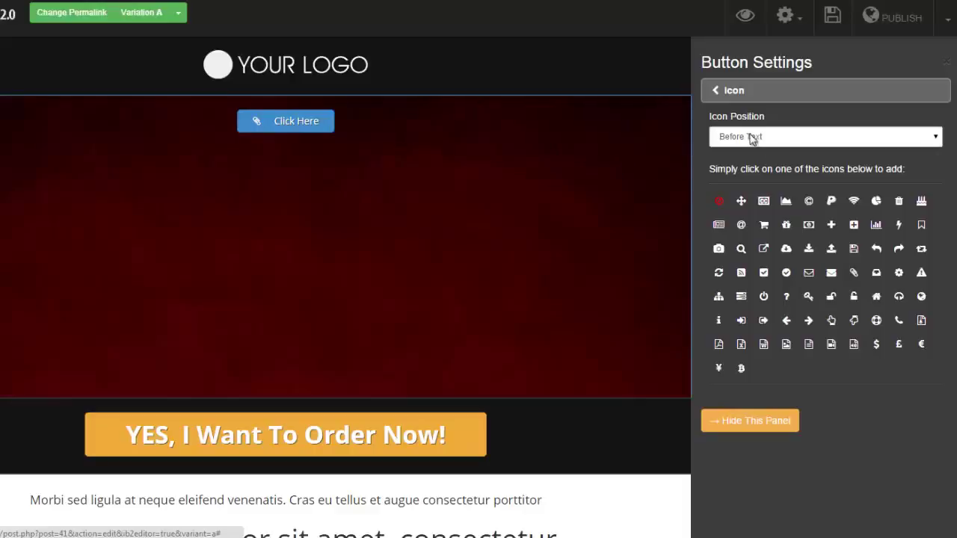
{"action": "left_click", "coordinate": [713, 91]}
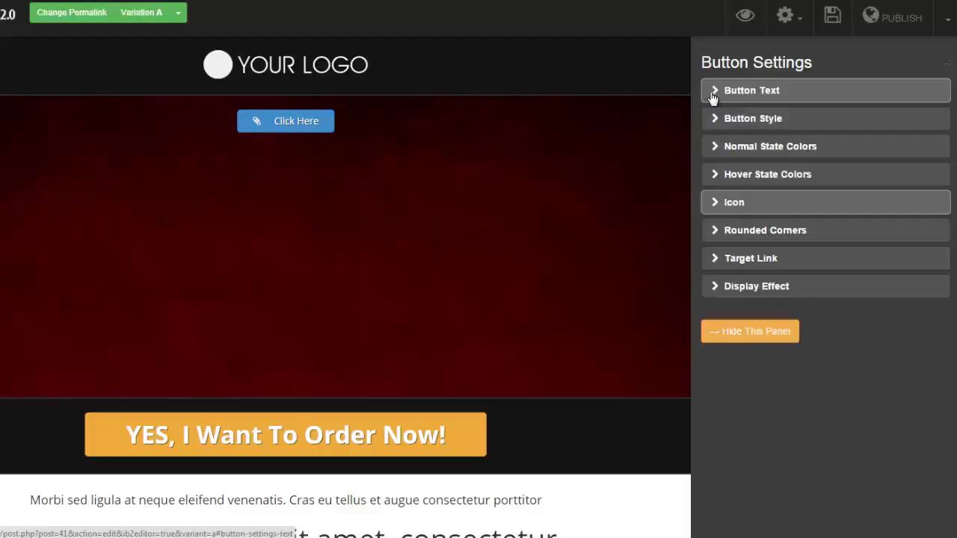
Set the "Click Here" button's rounded corners to 16 px.
{"action": "left_click", "coordinate": [710, 231]}
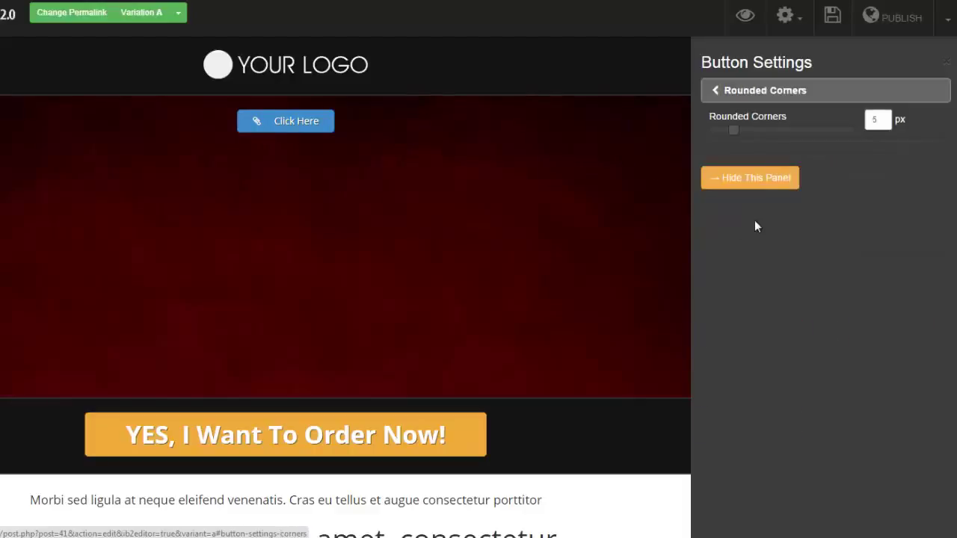
{"action": "left_click_drag", "start_coordinate": [730, 137], "coordinate": [786, 135]}
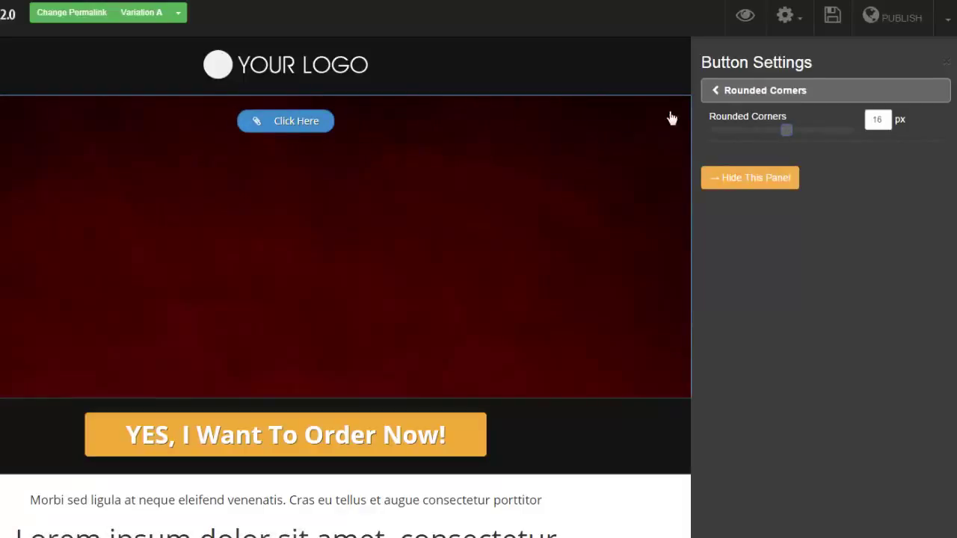
{"action": "left_click", "coordinate": [716, 95]}
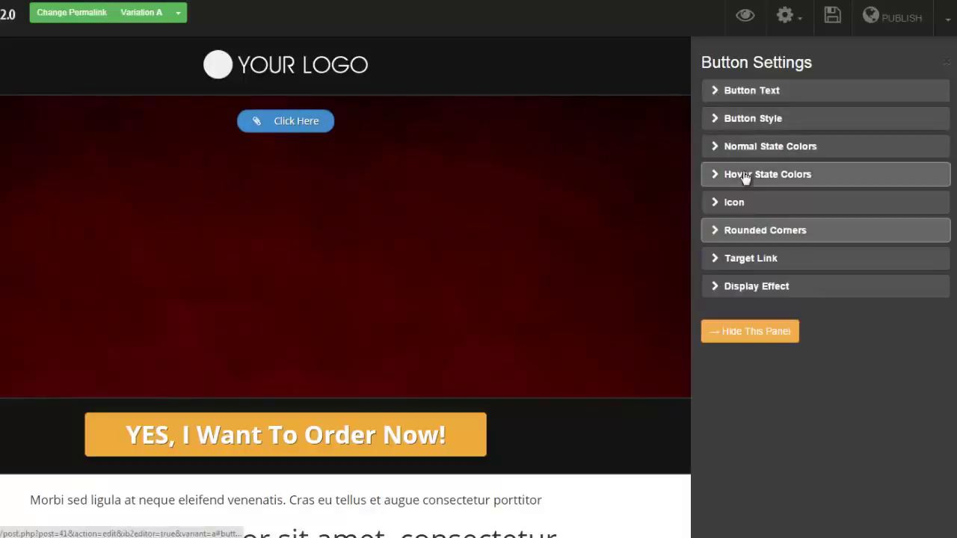
Change the "Click Here" button's target link type to PopUp and open its popup for editing.
{"action": "left_click", "coordinate": [716, 259]}
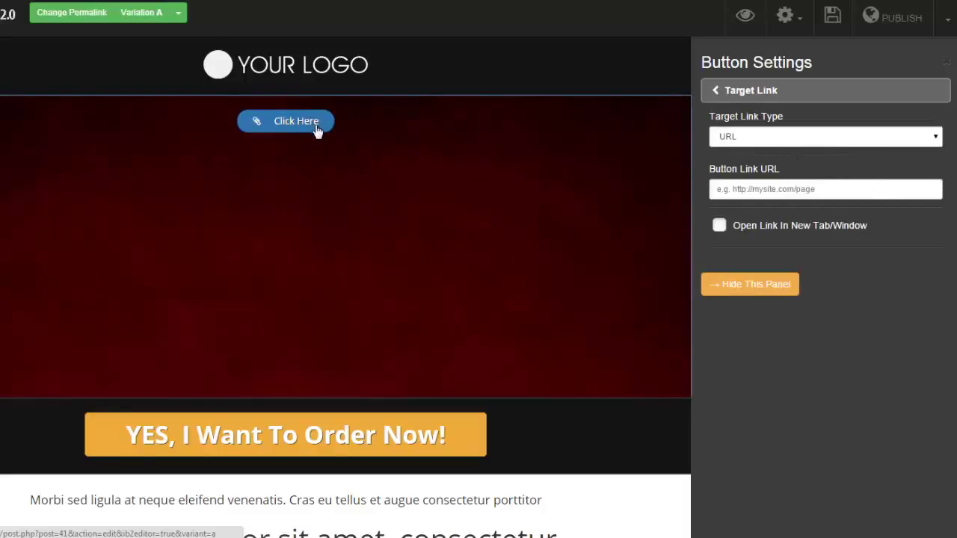
{"action": "left_click", "coordinate": [934, 141]}
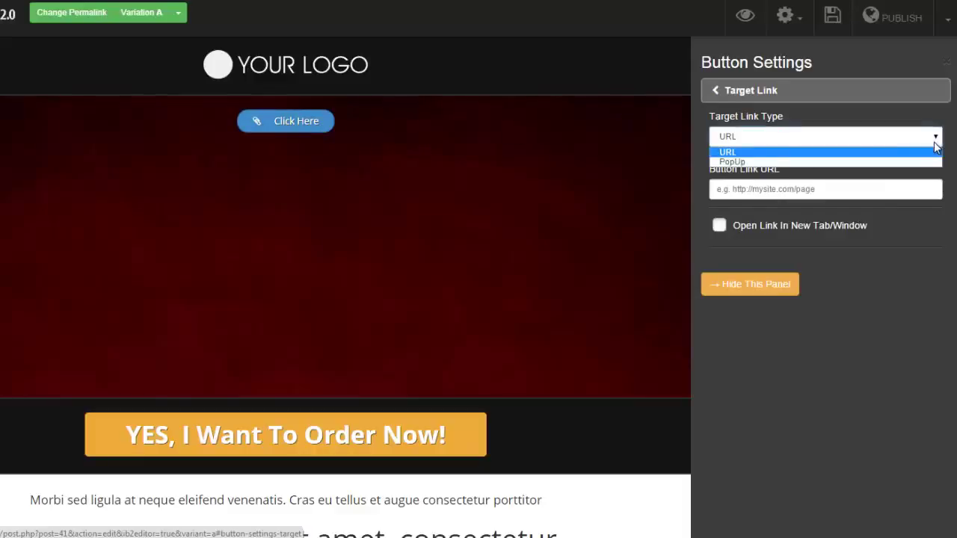
{"action": "left_click", "coordinate": [728, 162]}
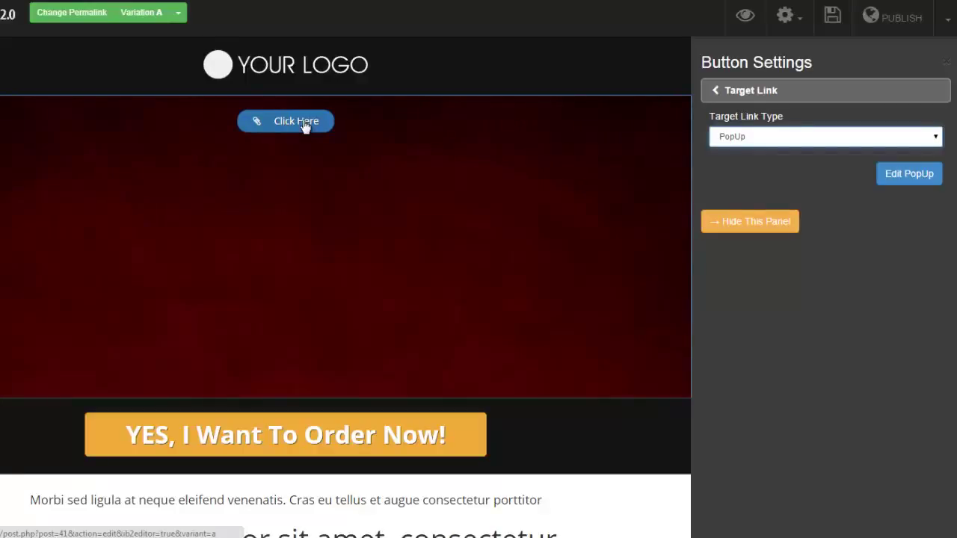
{"action": "left_click", "coordinate": [908, 175]}
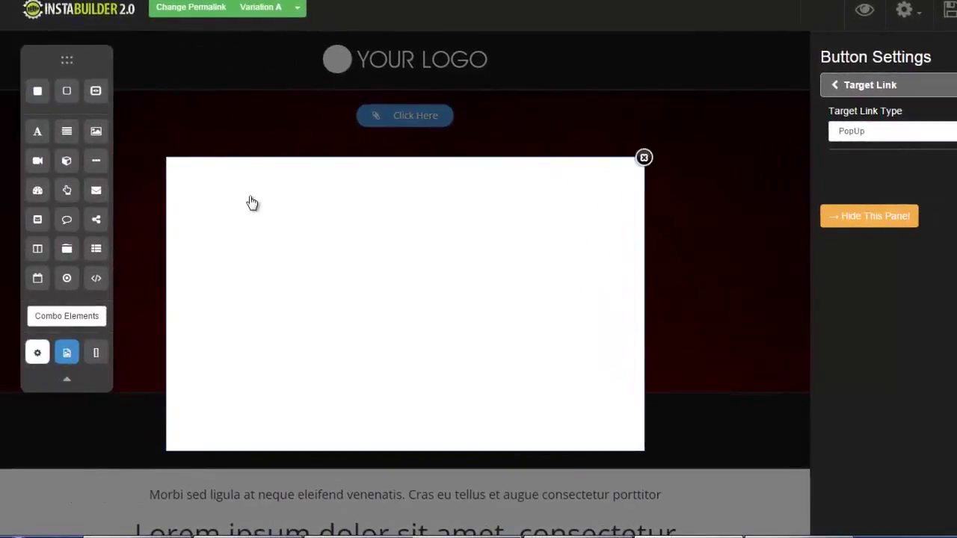
Add a headline element at the top of the button's popup and center-align it.
{"action": "left_click_drag", "start_coordinate": [36, 132], "coordinate": [388, 192]}
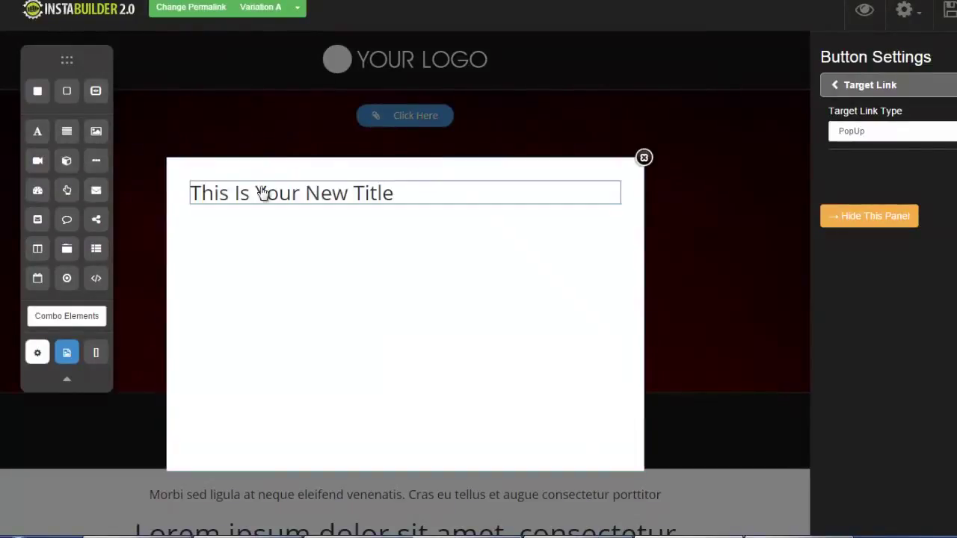
{"action": "left_click", "coordinate": [541, 220]}
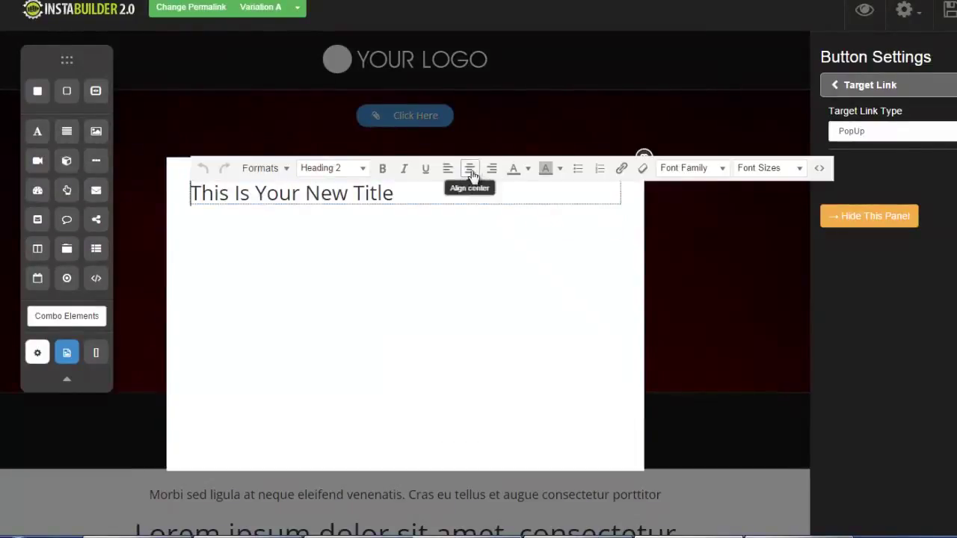
{"action": "left_click", "coordinate": [469, 169]}
{"action": "left_click", "coordinate": [406, 264]}
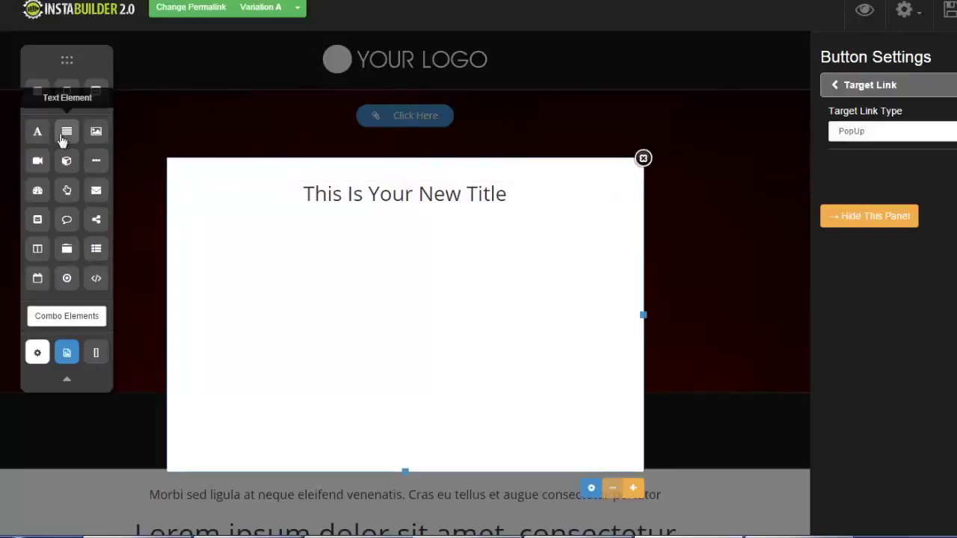
Add a text element and an opt-in form below the popup's headline, and close the popup.
{"action": "left_click_drag", "start_coordinate": [67, 132], "coordinate": [356, 234]}
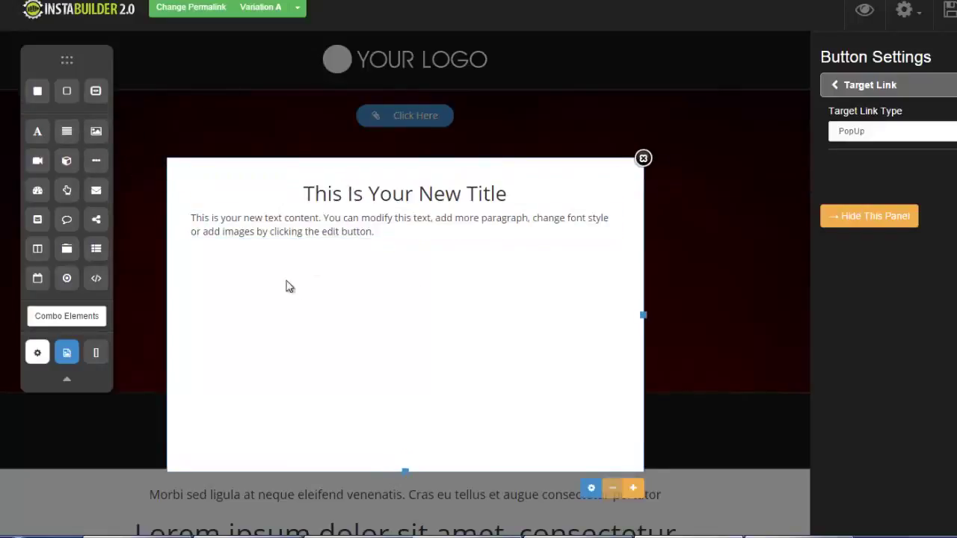
{"action": "left_click_drag", "start_coordinate": [97, 189], "coordinate": [376, 267]}
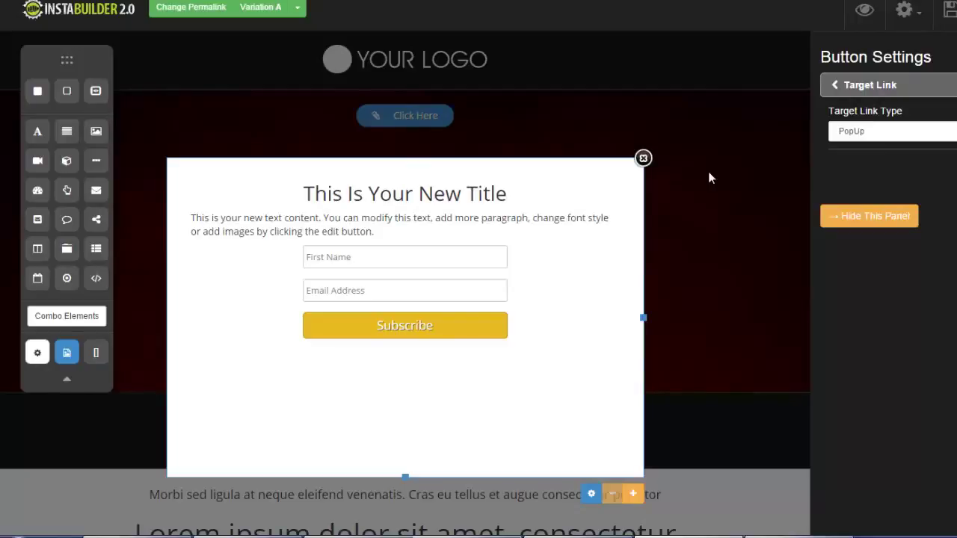
{"action": "left_click", "coordinate": [644, 159]}
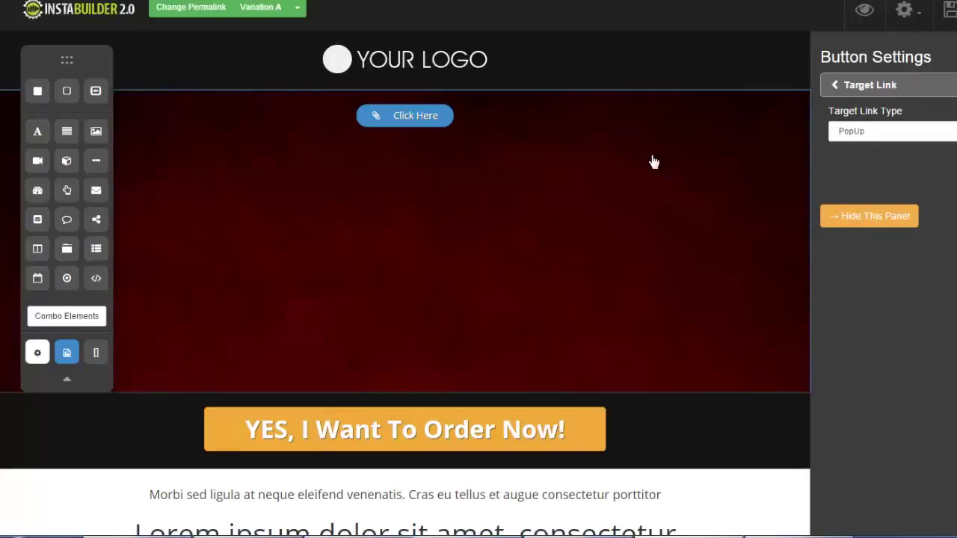
{"action": "left_click", "coordinate": [427, 119]}
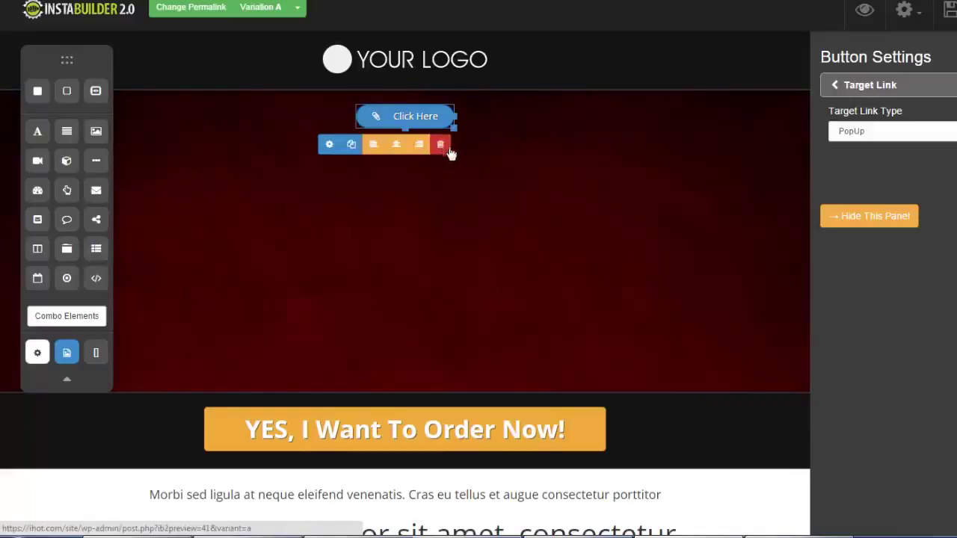
{"action": "left_click", "coordinate": [440, 144]}
{"action": "left_click", "coordinate": [629, 65]}
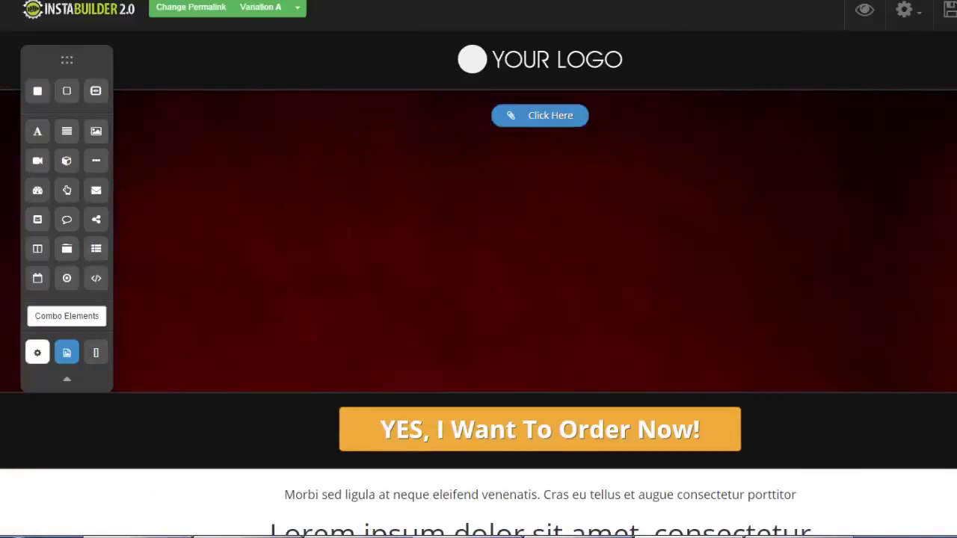
Change the page template to the squeeze page with the beach sunset background, accepting the loss of the current content.
{"action": "left_click", "coordinate": [921, 13]}
{"action": "left_click", "coordinate": [878, 212]}
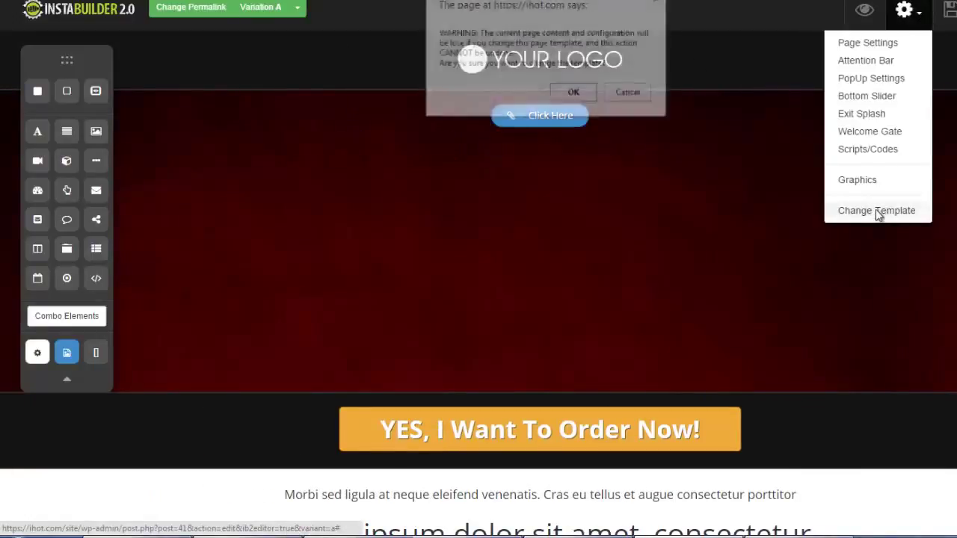
{"action": "left_click", "coordinate": [575, 97]}
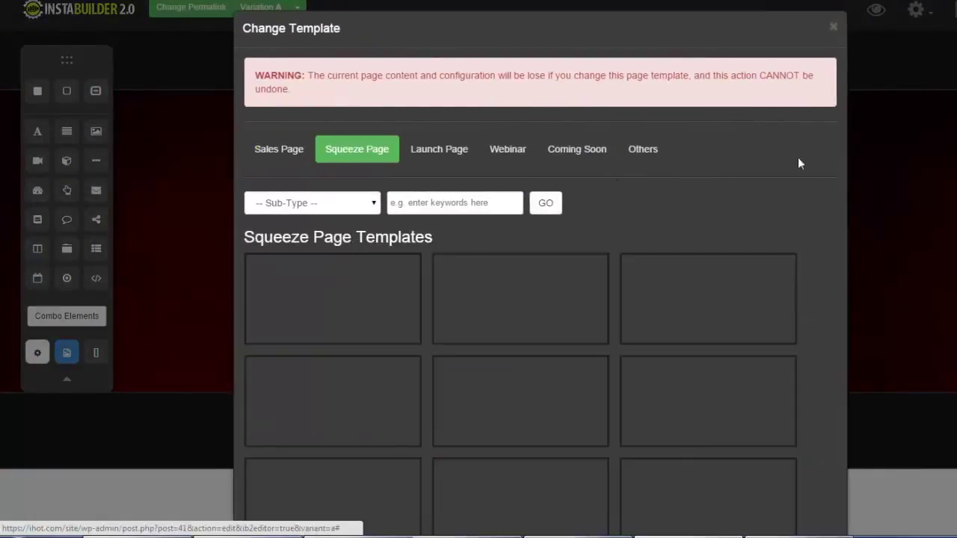
{"action": "mouse_move", "coordinate": [699, 295]}
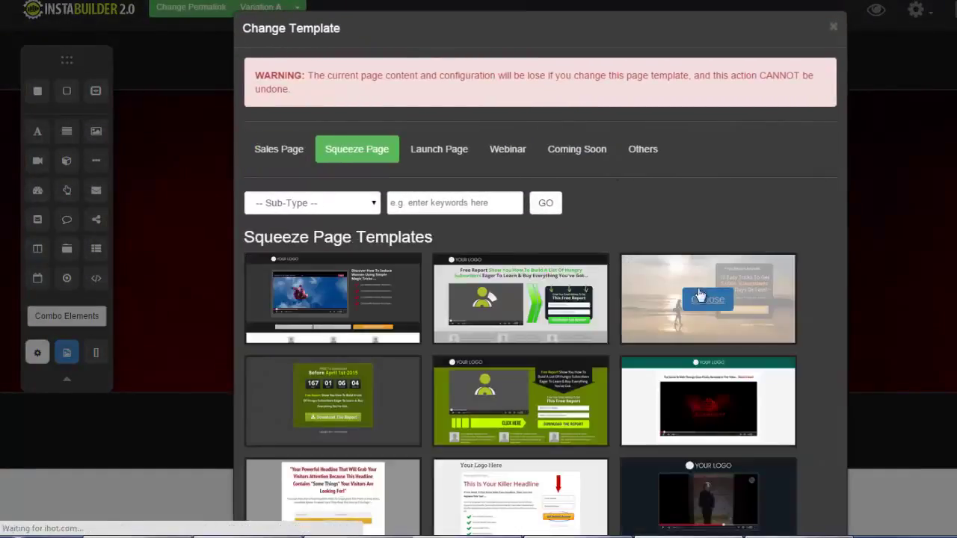
{"action": "left_click", "coordinate": [702, 307]}
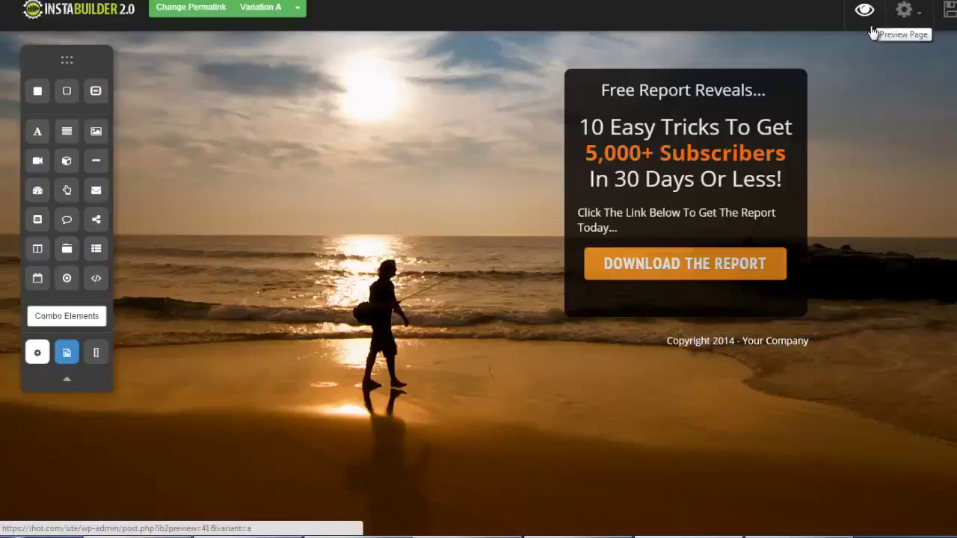
Enable the attention bar for the page and examine its link text and link URL settings.
{"action": "left_click", "coordinate": [917, 13]}
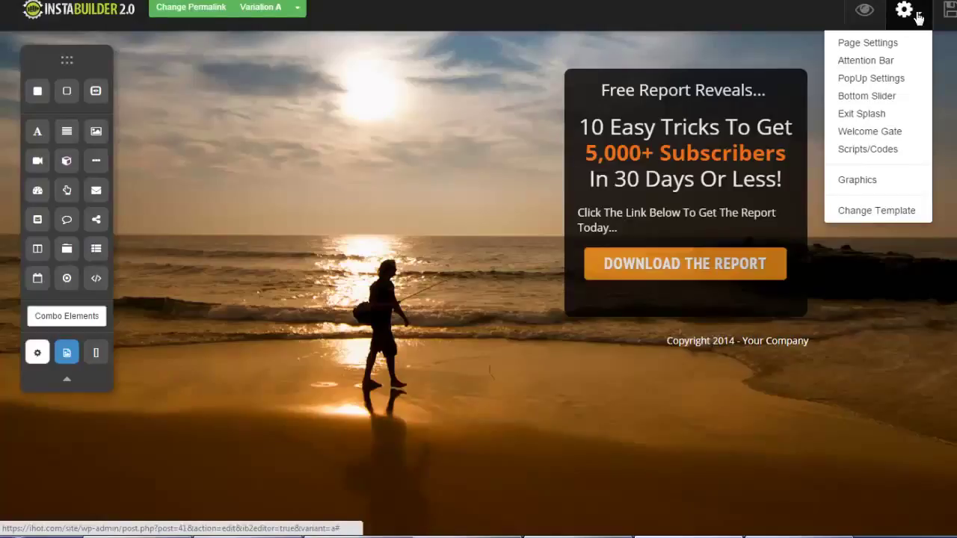
{"action": "left_click", "coordinate": [877, 63]}
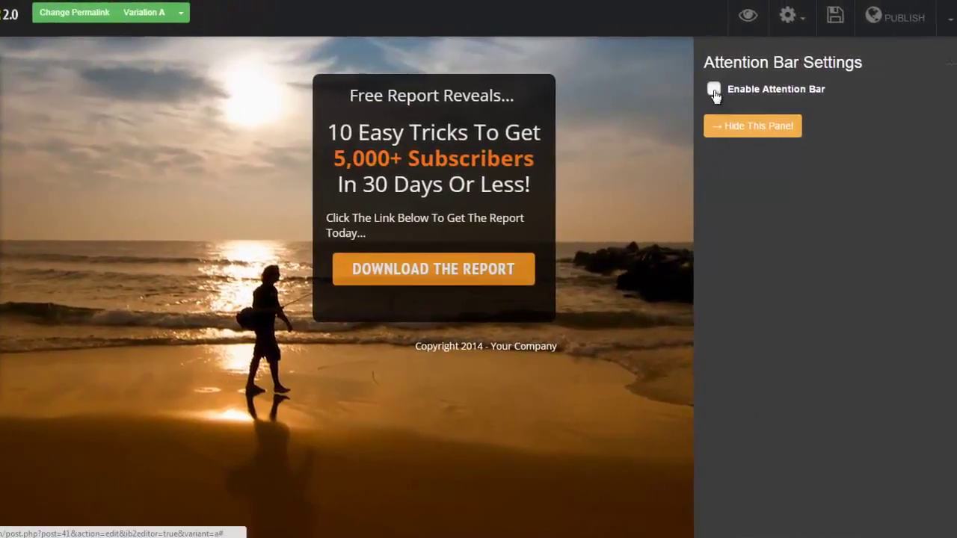
{"action": "left_click", "coordinate": [714, 90]}
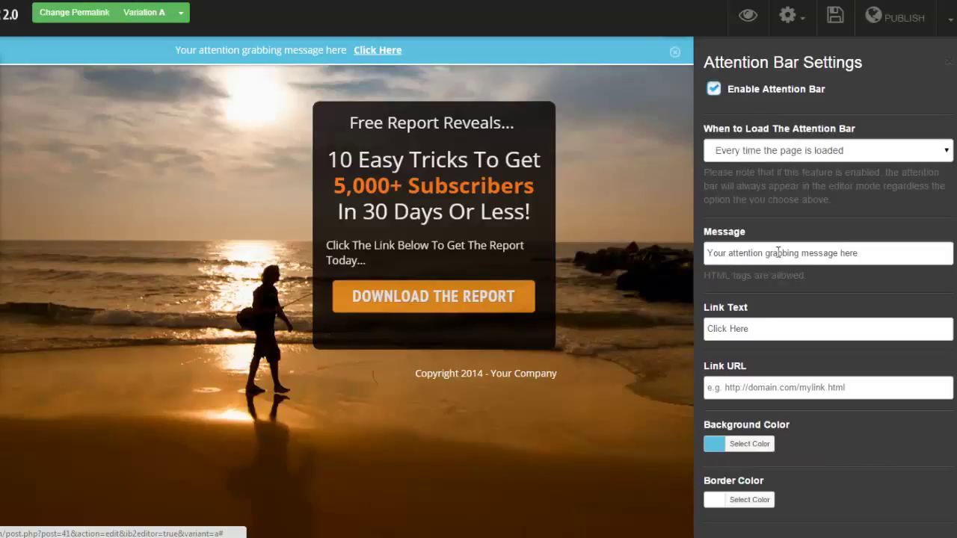
{"action": "triple_click", "coordinate": [731, 326]}
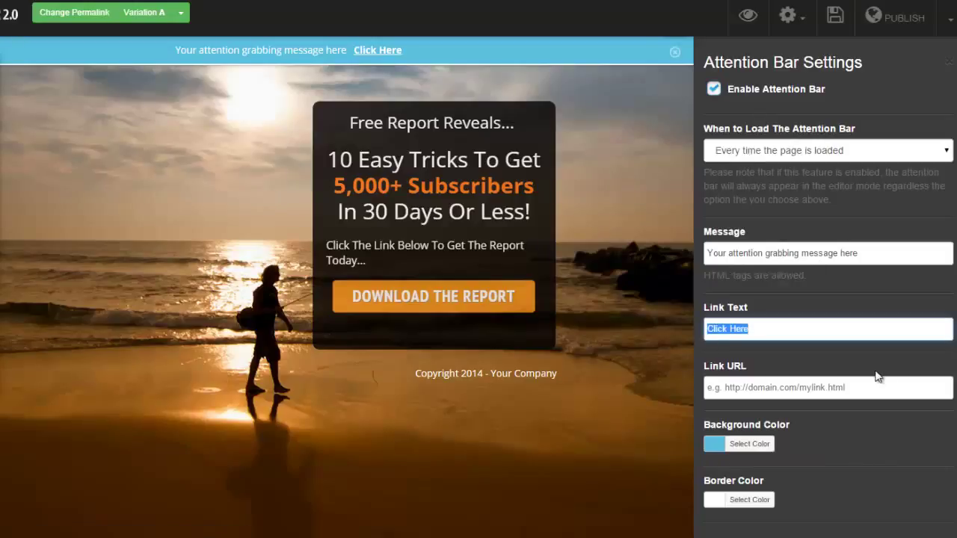
{"action": "left_click", "coordinate": [874, 384]}
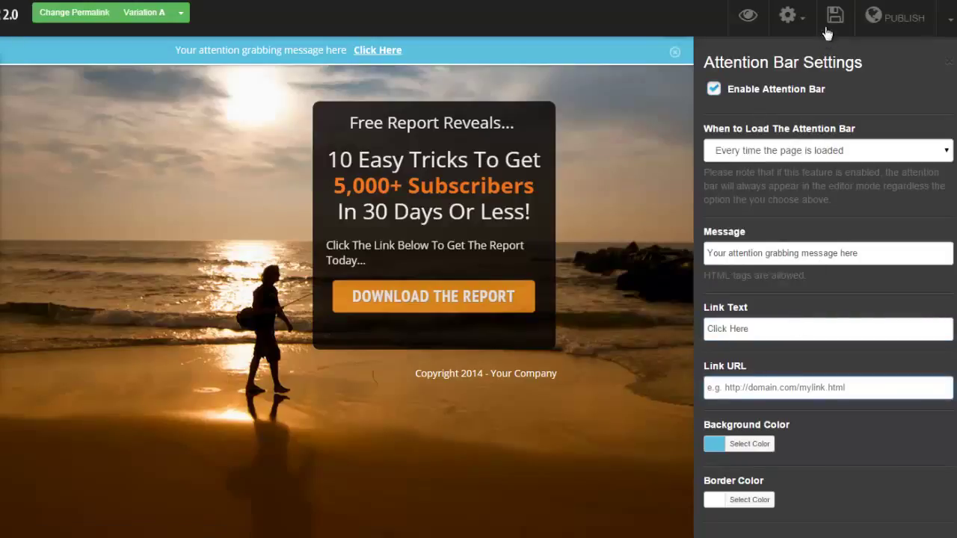
Enable the page's popup and review the timing options for loading it, keeping "Every time the page is loaded".
{"action": "left_click", "coordinate": [787, 18]}
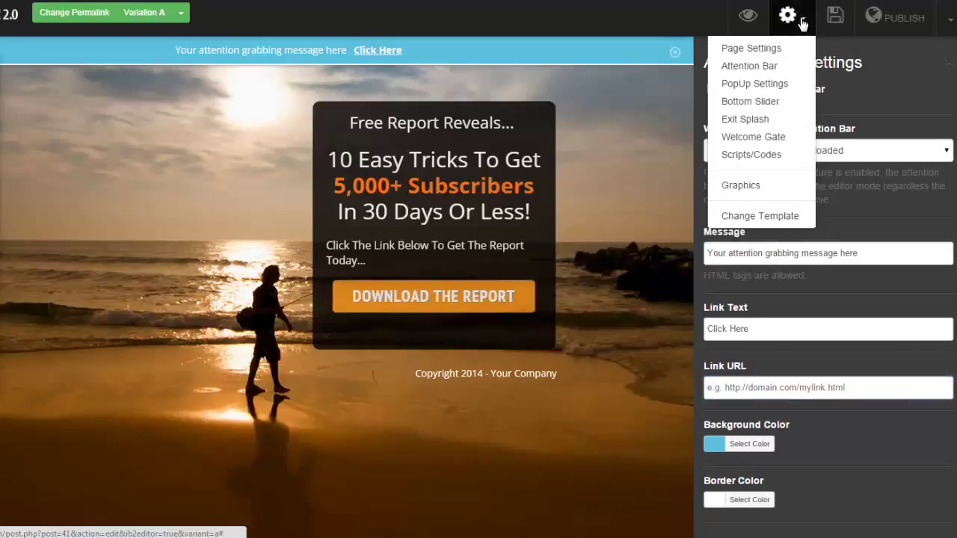
{"action": "left_click", "coordinate": [769, 84]}
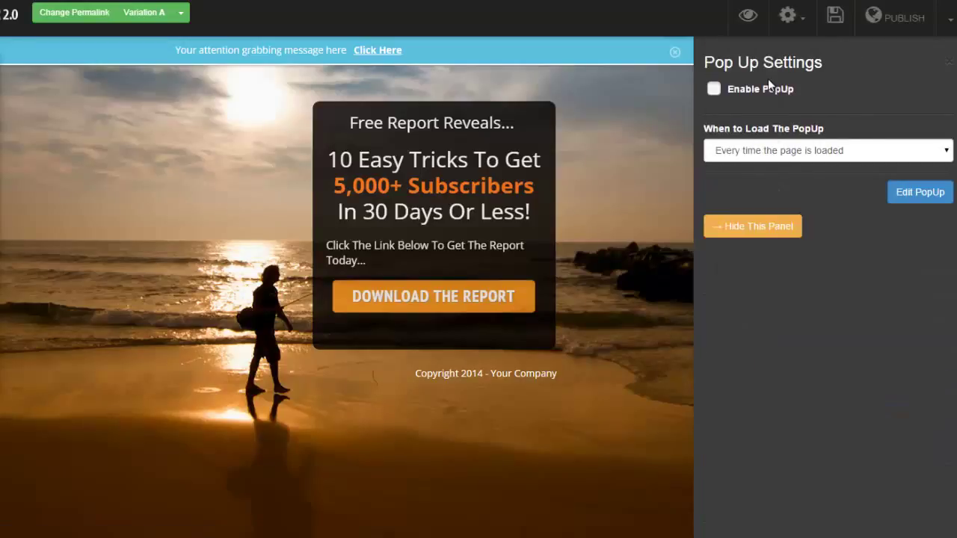
{"action": "left_click", "coordinate": [713, 89]}
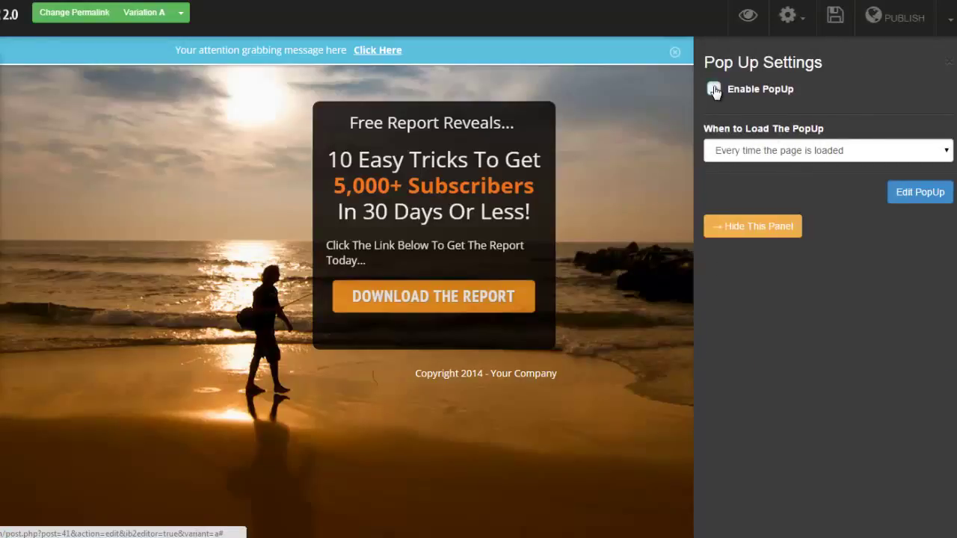
{"action": "left_click", "coordinate": [931, 157]}
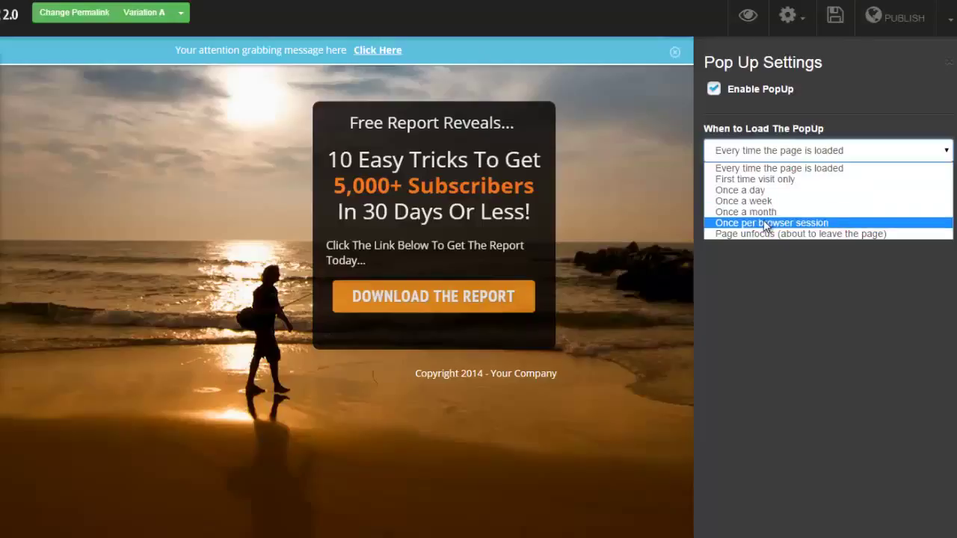
{"action": "left_click", "coordinate": [806, 279]}
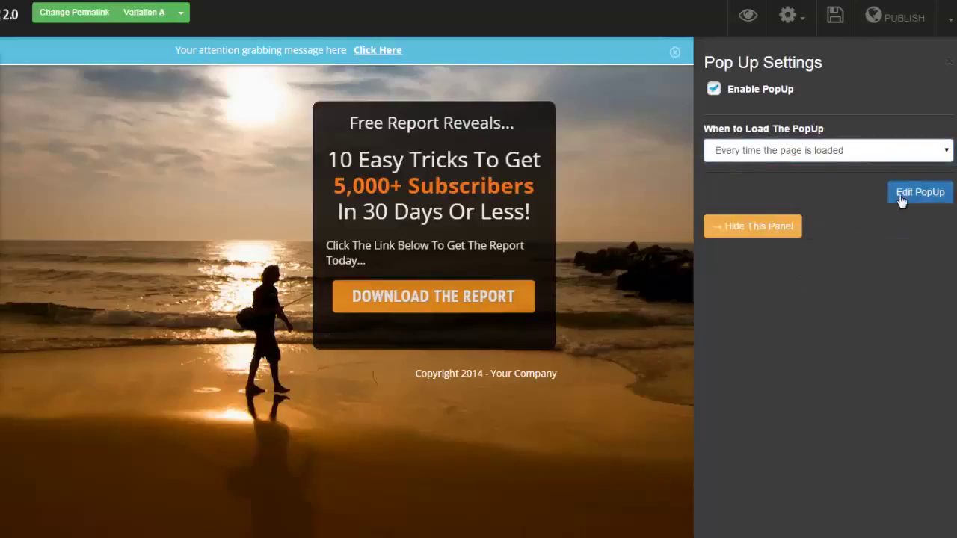
Edit the page popup's content by adding a title and an opt-in form beneath it, and close the popup.
{"action": "left_click", "coordinate": [913, 199]}
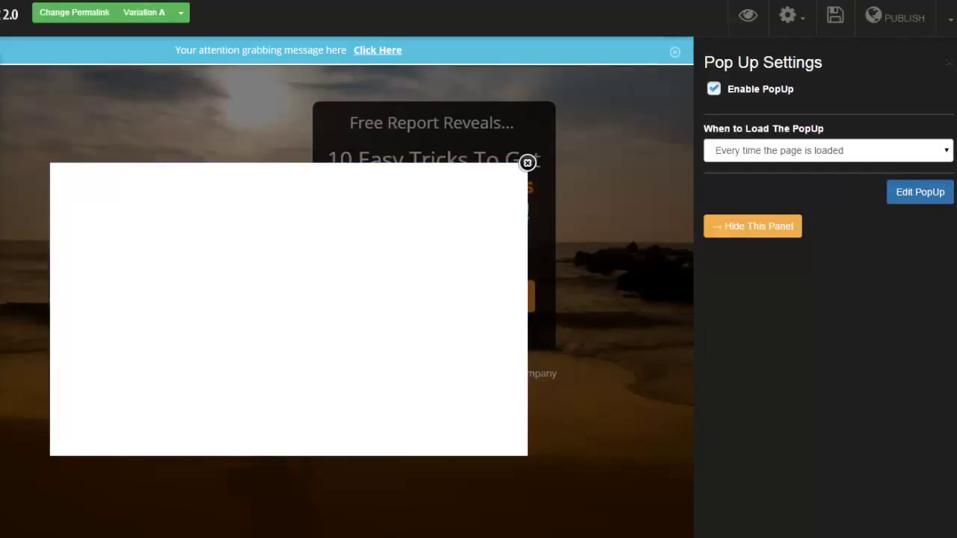
{"action": "left_click", "coordinate": [213, 207]}
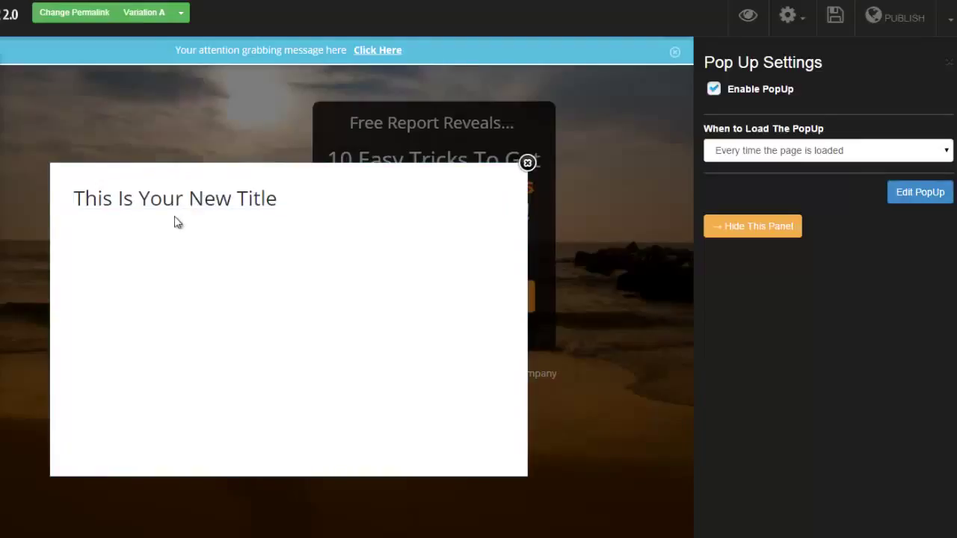
{"action": "left_click", "coordinate": [219, 253]}
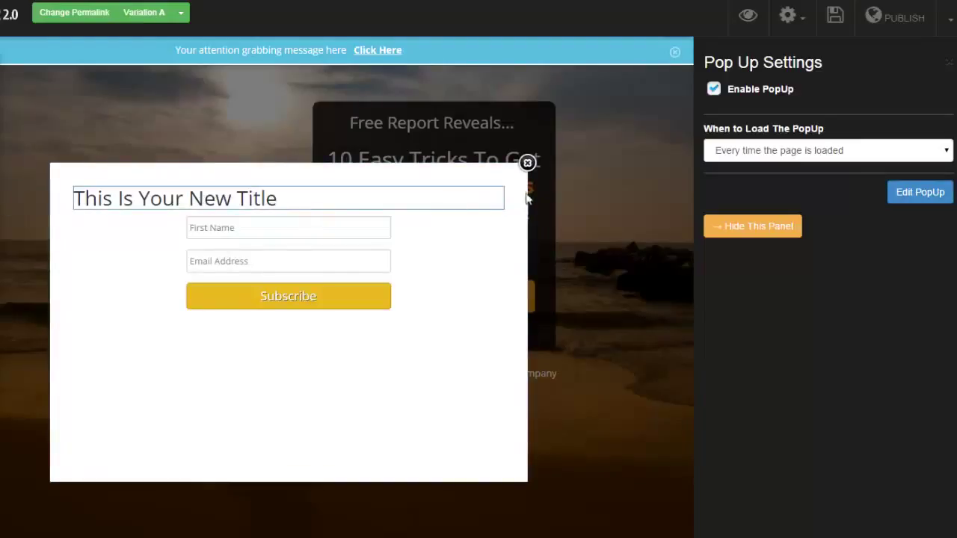
{"action": "left_click", "coordinate": [527, 164]}
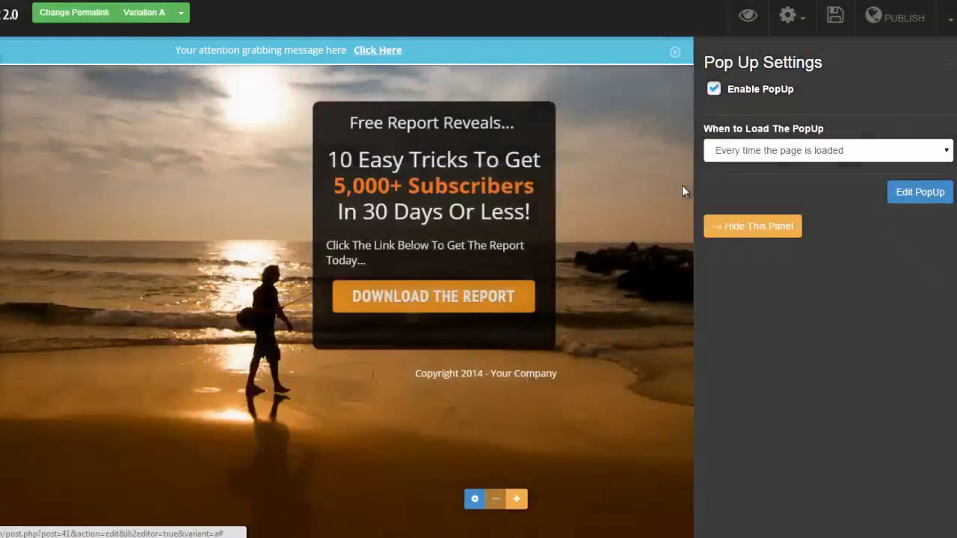
Enable the exit splash for the page and start editing its message.
{"action": "left_click", "coordinate": [811, 28]}
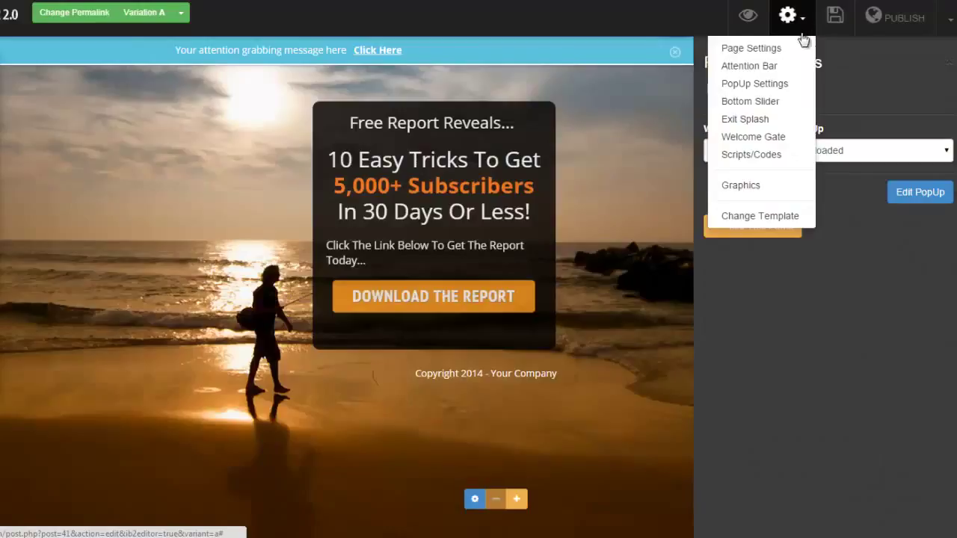
{"action": "left_click", "coordinate": [770, 120]}
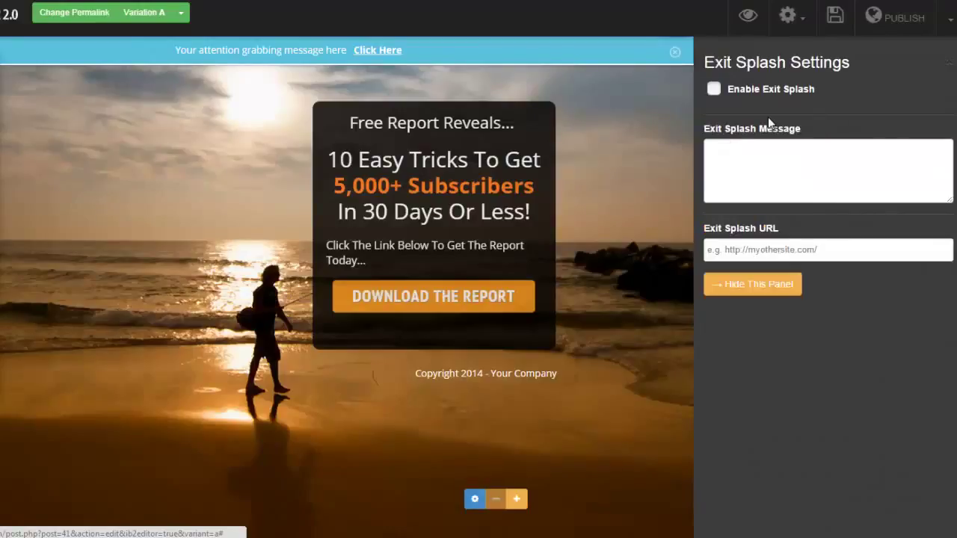
{"action": "left_click", "coordinate": [714, 91]}
{"action": "left_click", "coordinate": [727, 150]}
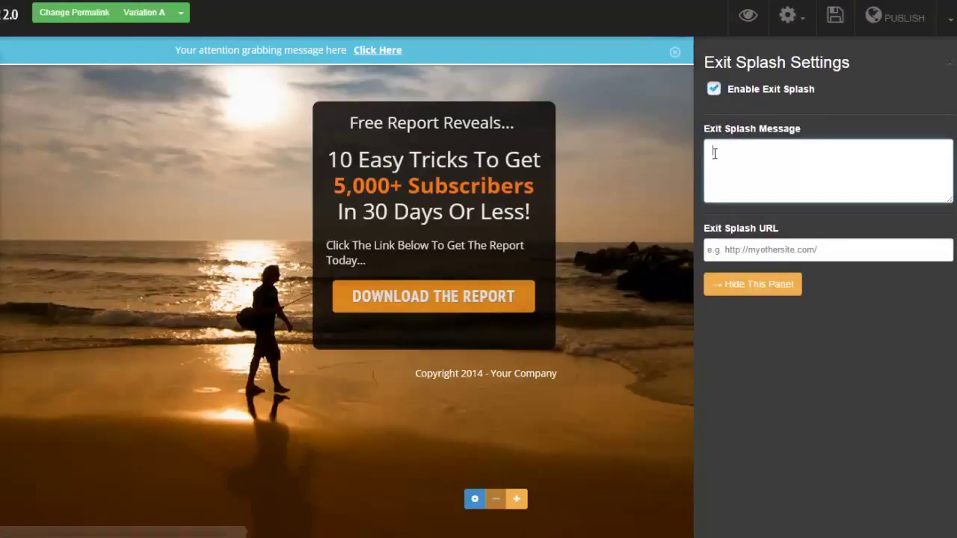
Browse the insertable graphics, examining the Arrows, Buy Buttons and Credit Cards types.
{"action": "left_click", "coordinate": [787, 15]}
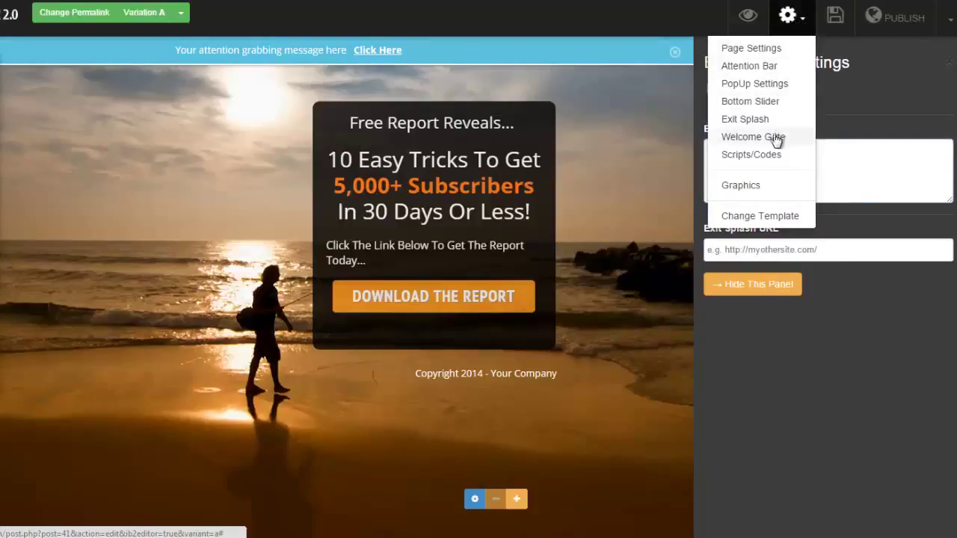
{"action": "left_click", "coordinate": [751, 191]}
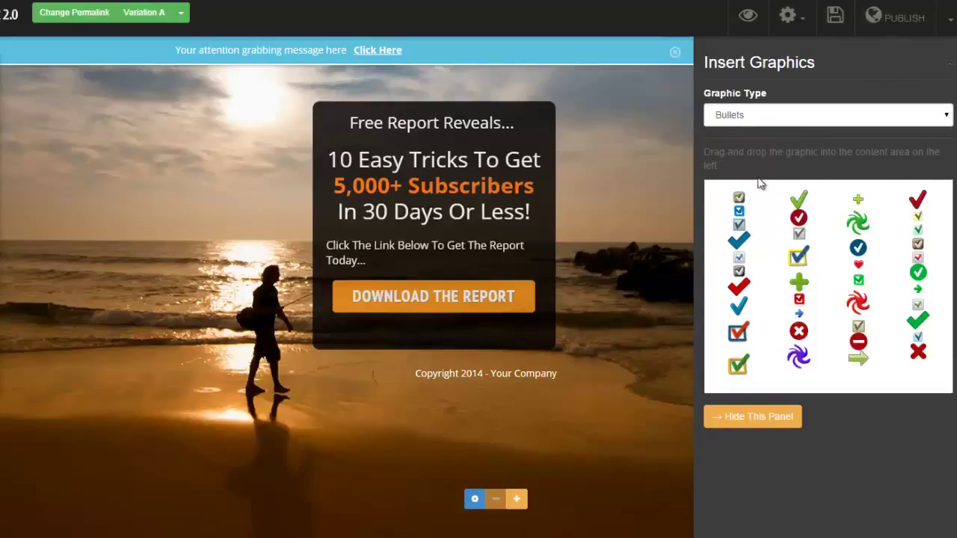
{"action": "left_click", "coordinate": [937, 116]}
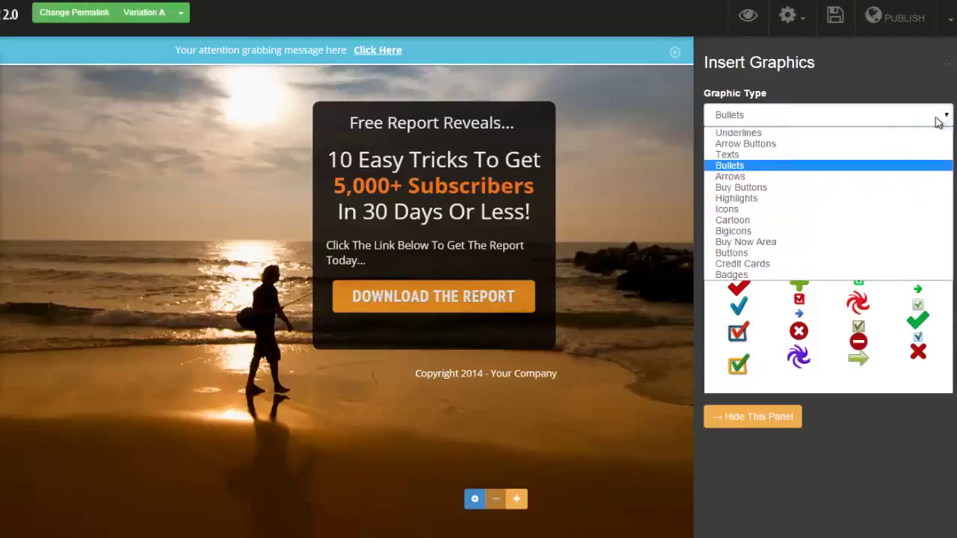
{"action": "left_click", "coordinate": [862, 177]}
{"action": "left_click", "coordinate": [941, 117]}
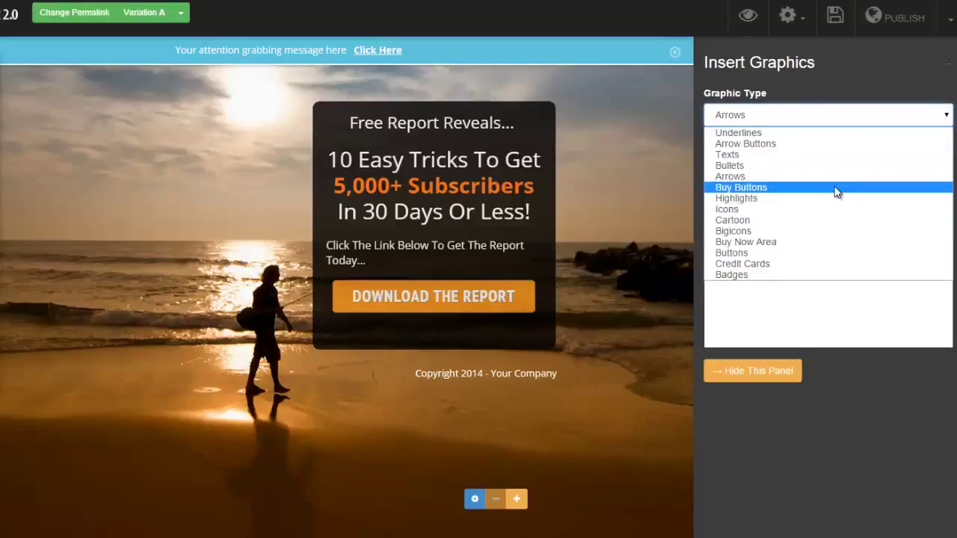
{"action": "left_click", "coordinate": [836, 190]}
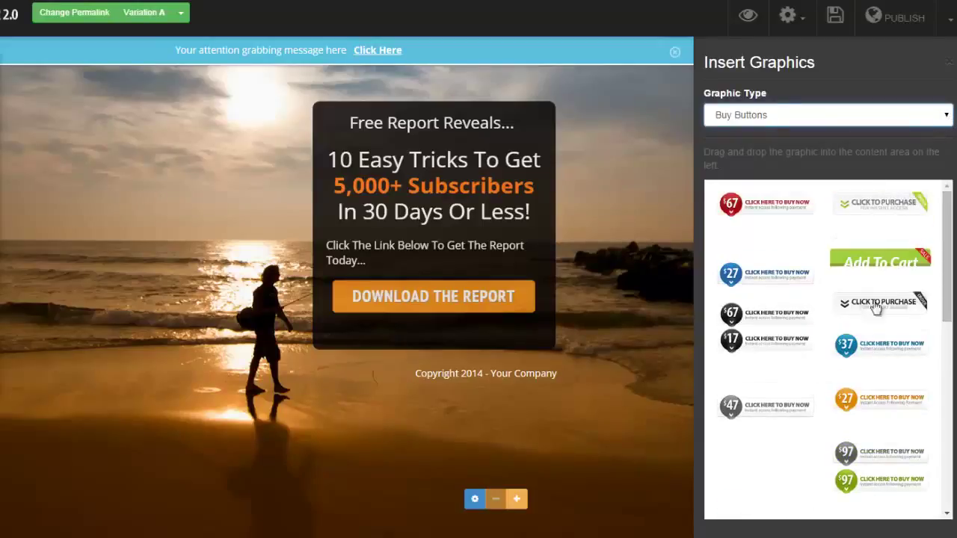
{"action": "left_click", "coordinate": [945, 117]}
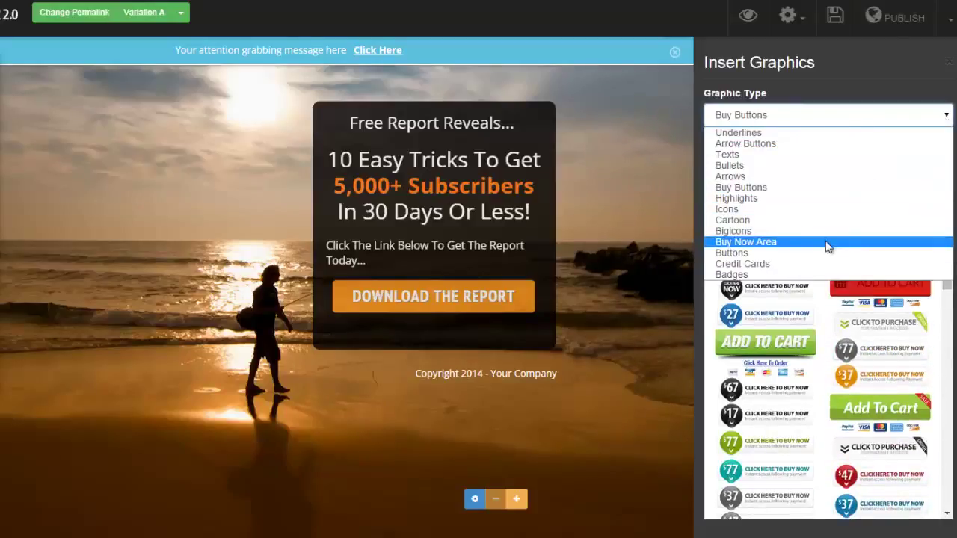
{"action": "left_click", "coordinate": [780, 264]}
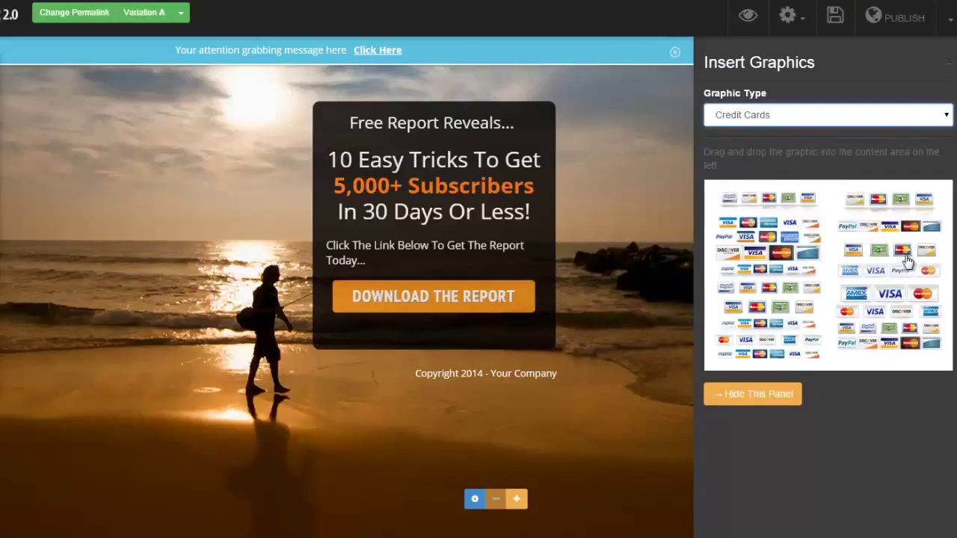
Publish the page and review the additional options for restoring, publishing elsewhere and saving it as a template.
{"action": "left_click", "coordinate": [809, 28]}
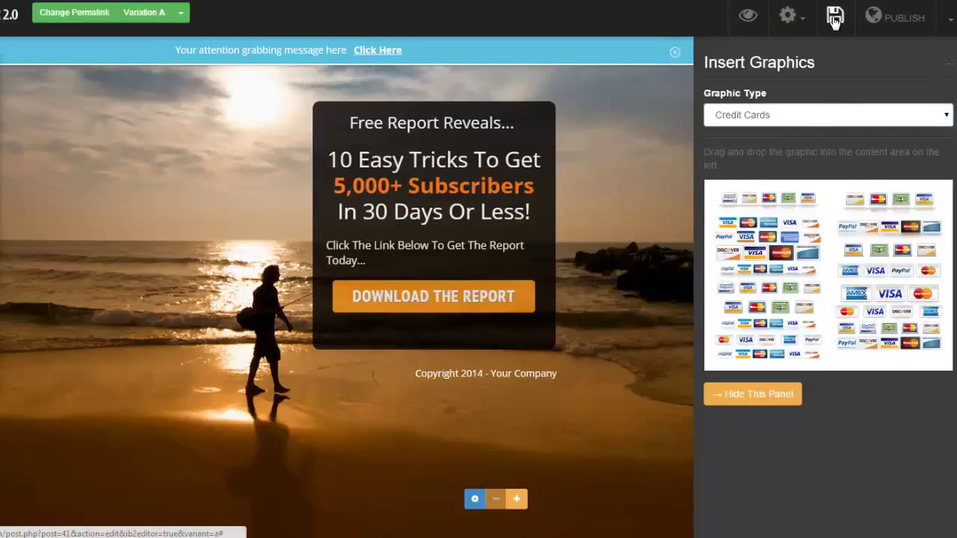
{"action": "left_click", "coordinate": [917, 31]}
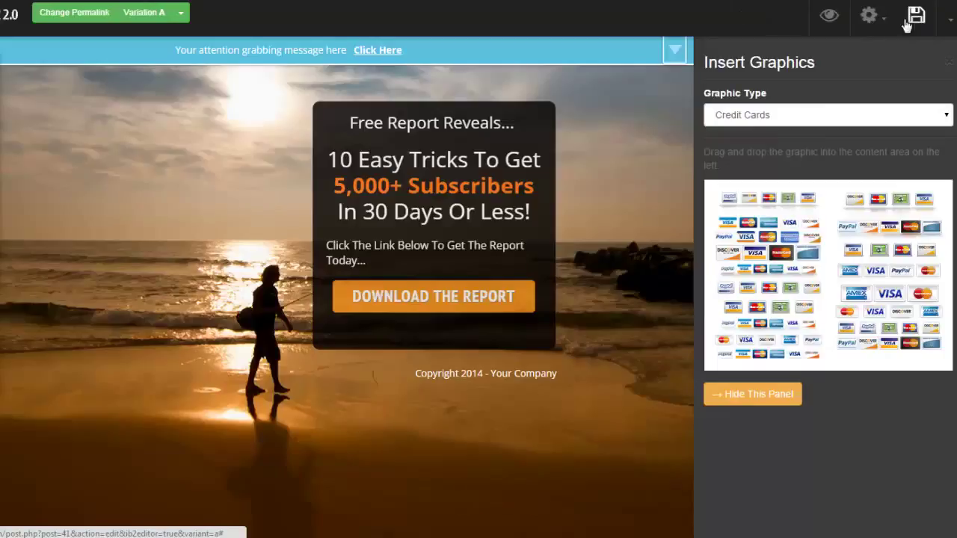
{"action": "left_click", "coordinate": [952, 23]}
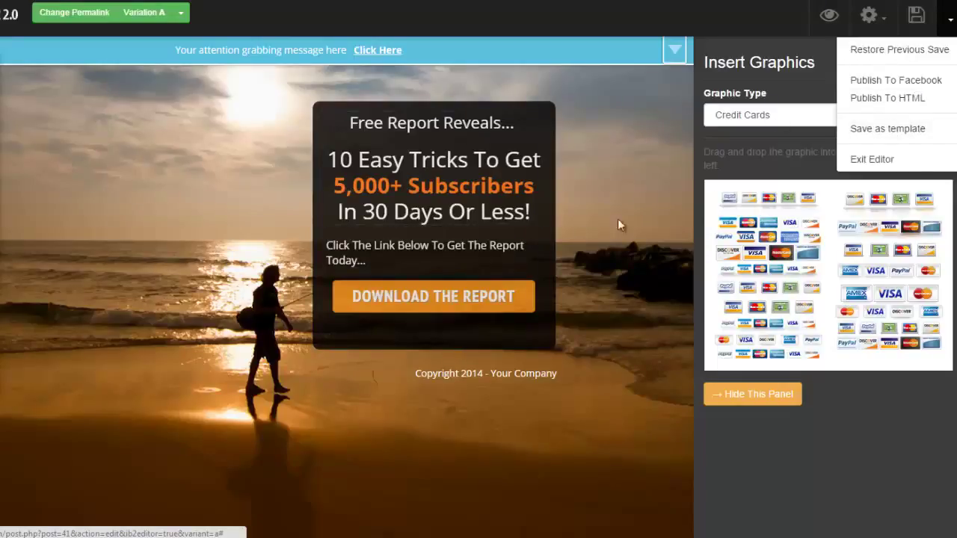
{"action": "left_click", "coordinate": [640, 127]}
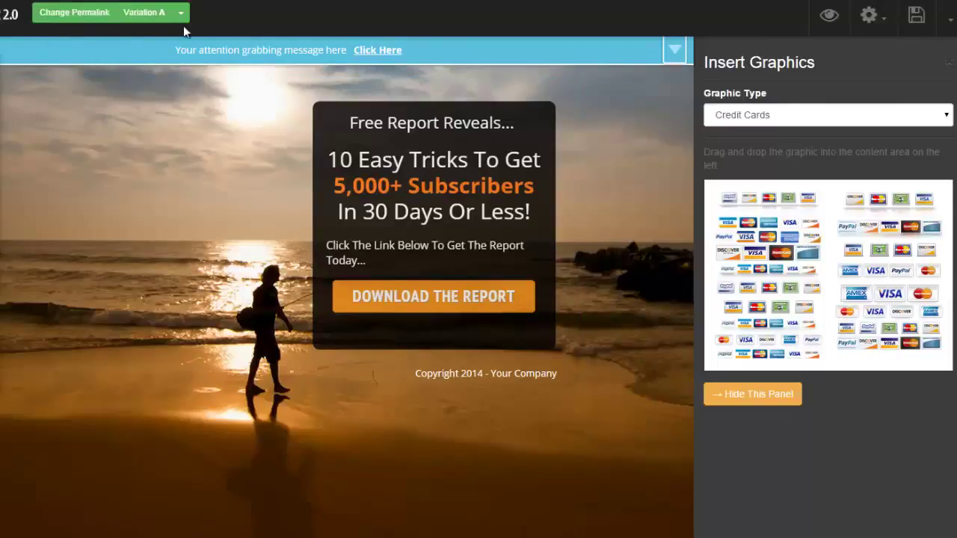
Hide the graphics settings and open the settings of the "DOWNLOAD THE REPORT" button.
{"action": "left_click", "coordinate": [950, 64]}
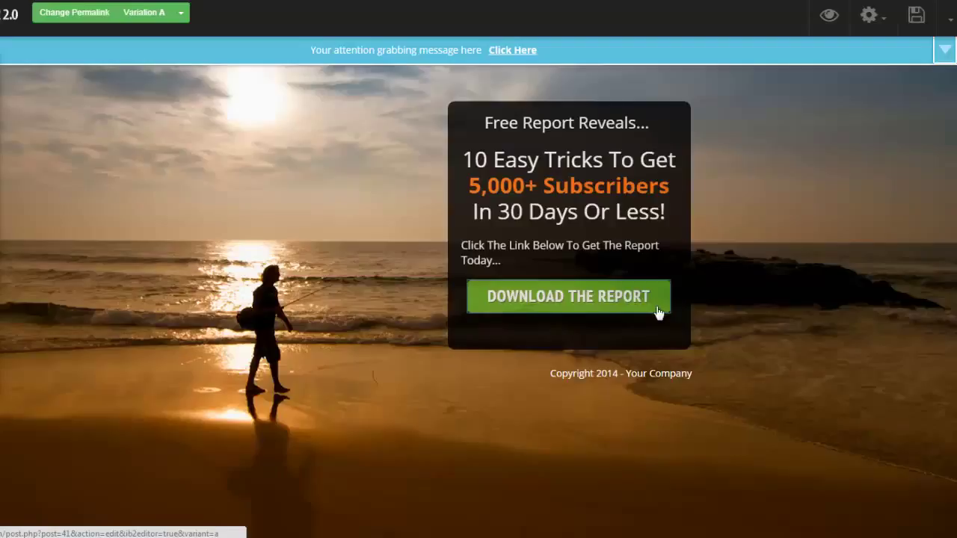
{"action": "mouse_move", "coordinate": [663, 309]}
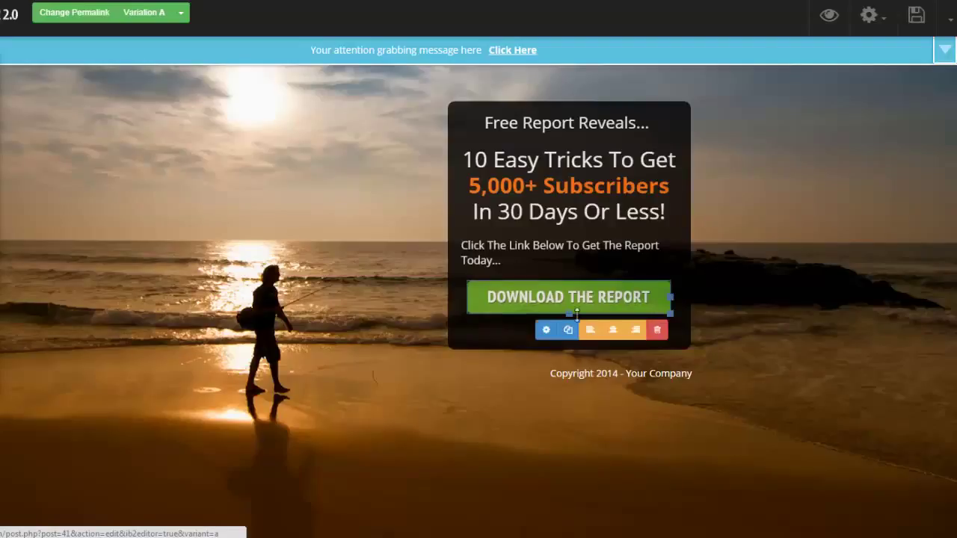
{"action": "left_click", "coordinate": [542, 329]}
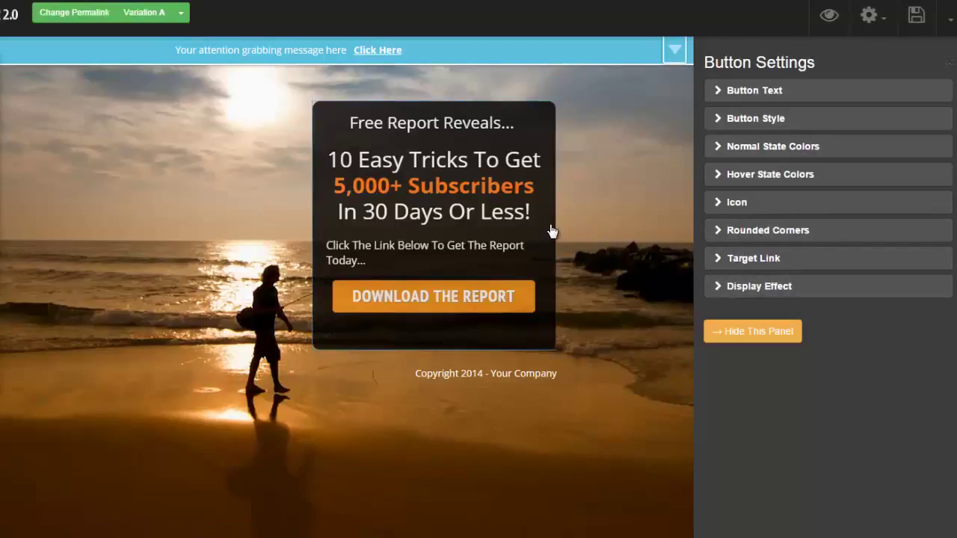
Enable the display delay for the dark box around the headline and button, with a delay of 15 seconds.
{"action": "mouse_move", "coordinate": [550, 228]}
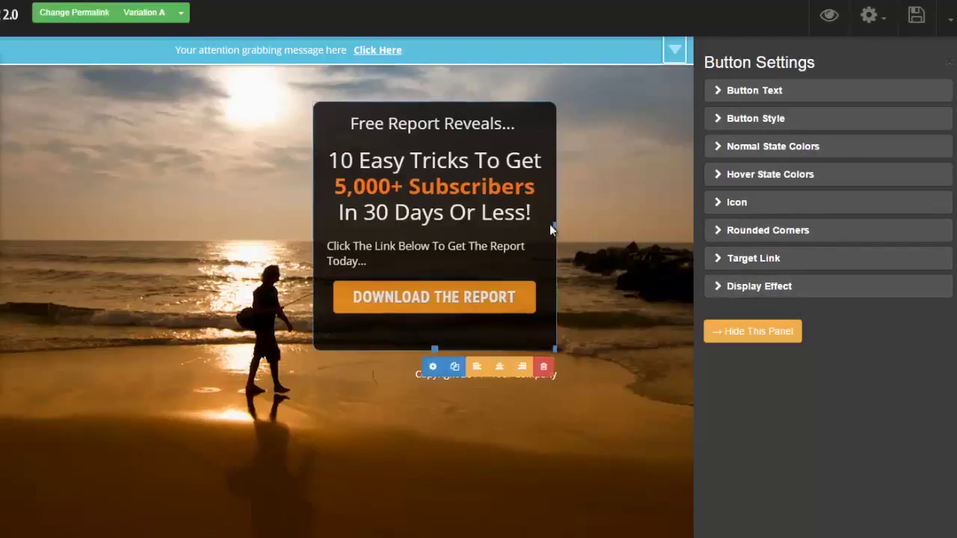
{"action": "left_click", "coordinate": [433, 366]}
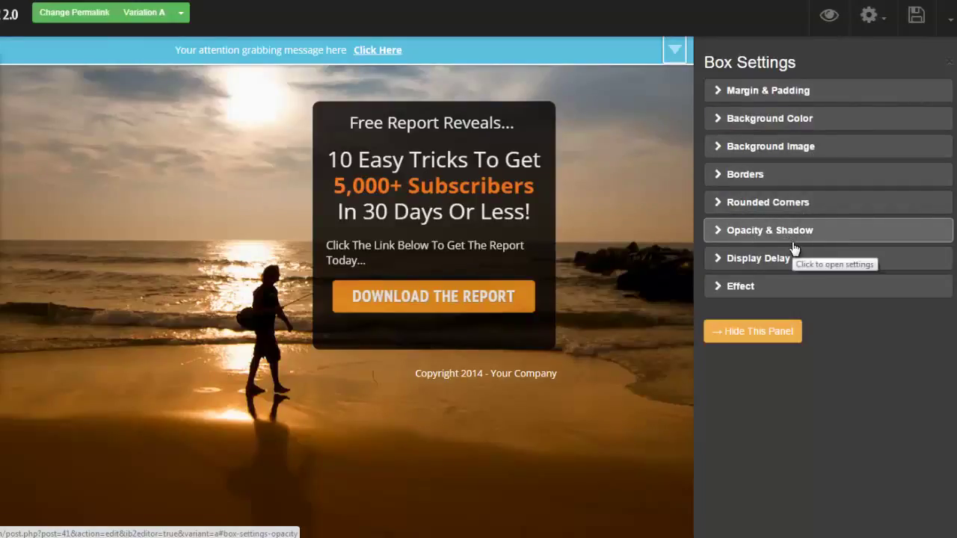
{"action": "left_click", "coordinate": [715, 260]}
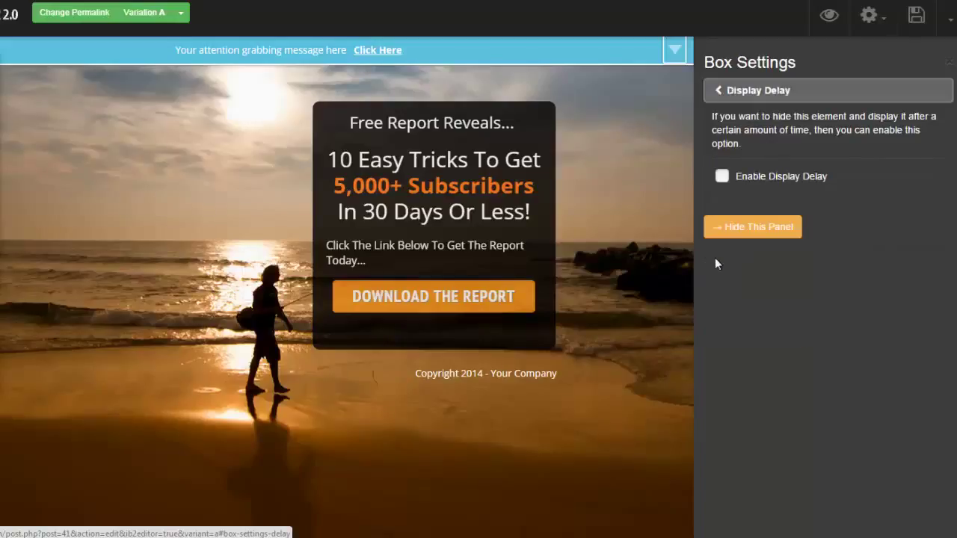
{"action": "left_click", "coordinate": [722, 177]}
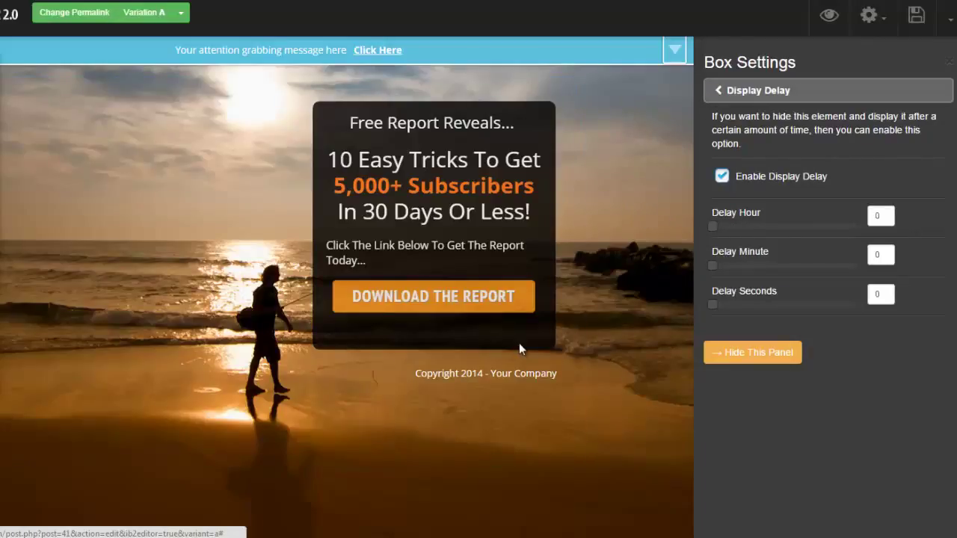
{"action": "left_click_drag", "start_coordinate": [714, 306], "coordinate": [752, 306]}
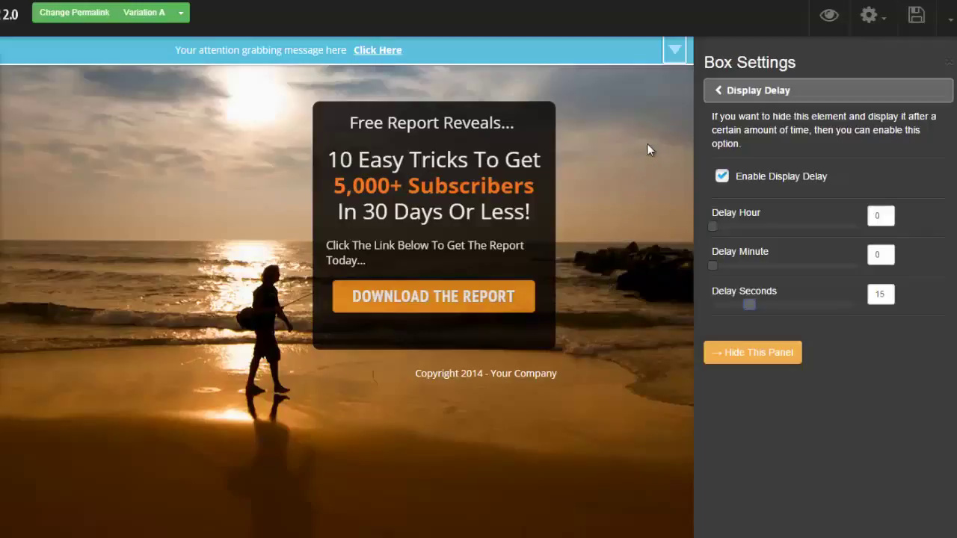
Change the page template to the red sales page template with the "Your Fancy Headline Goes Here..." headline and video.
{"action": "left_click", "coordinate": [870, 18]}
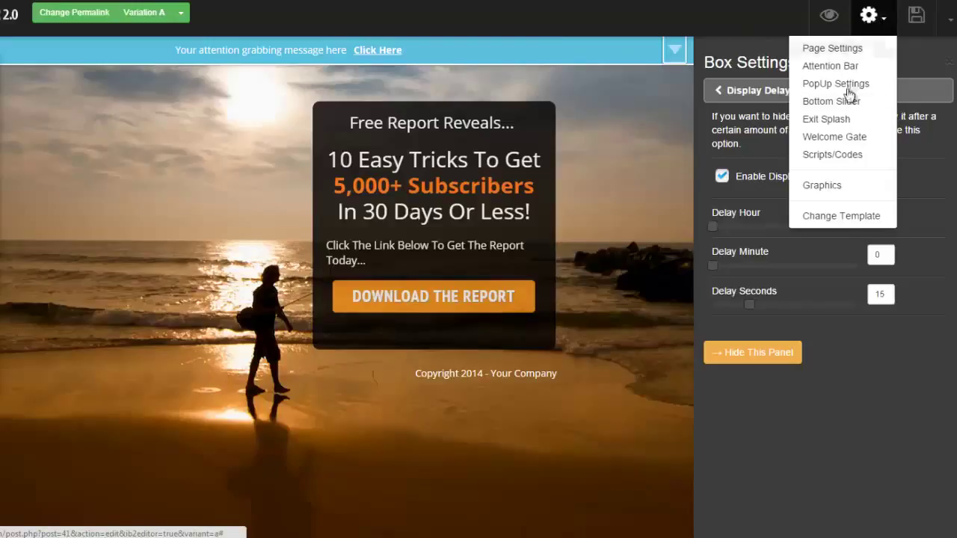
{"action": "left_click", "coordinate": [822, 215]}
{"action": "left_click", "coordinate": [453, 97]}
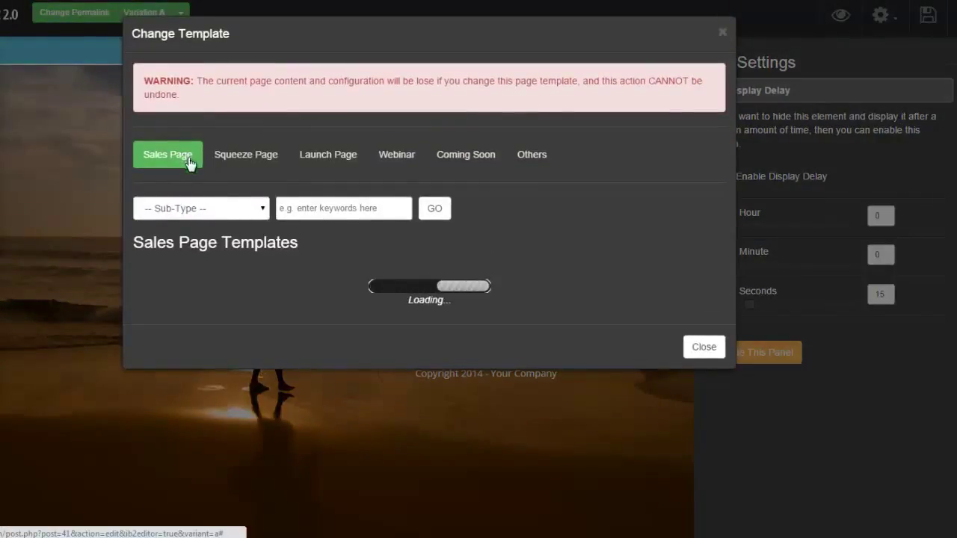
{"action": "left_click", "coordinate": [261, 207]}
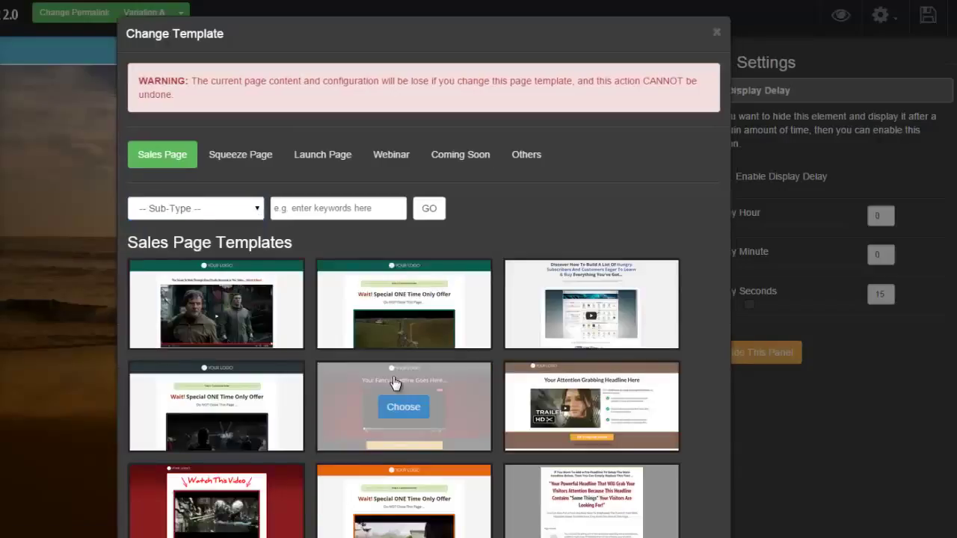
{"action": "left_click", "coordinate": [398, 408]}
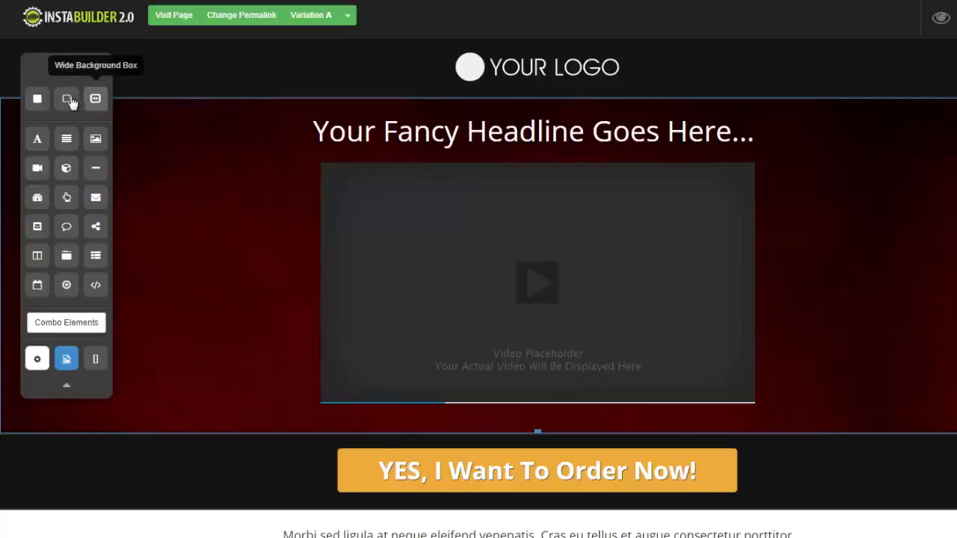
Insert a full-width box between the logo and the headline section and set its background color to #f99999.
{"action": "left_click_drag", "start_coordinate": [65, 98], "coordinate": [188, 113]}
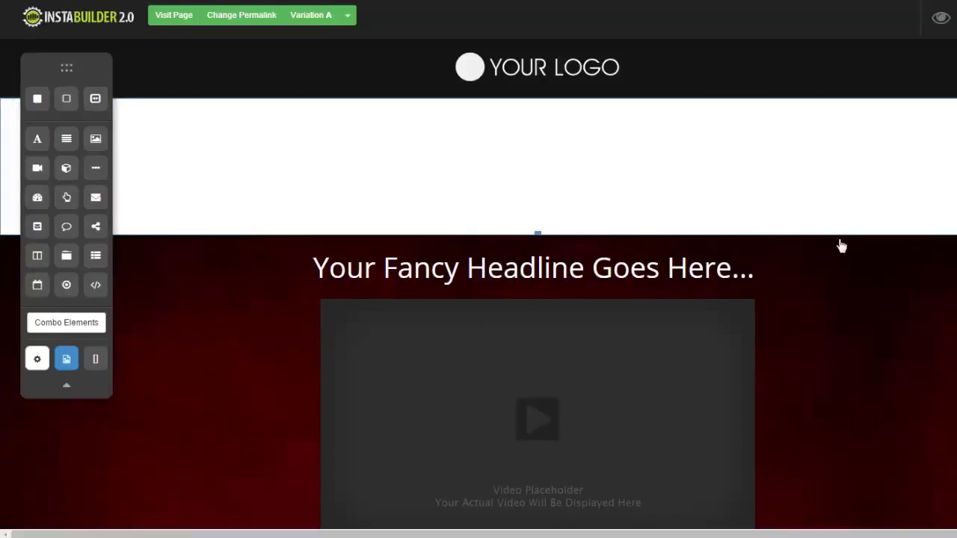
{"action": "left_click", "coordinate": [916, 251]}
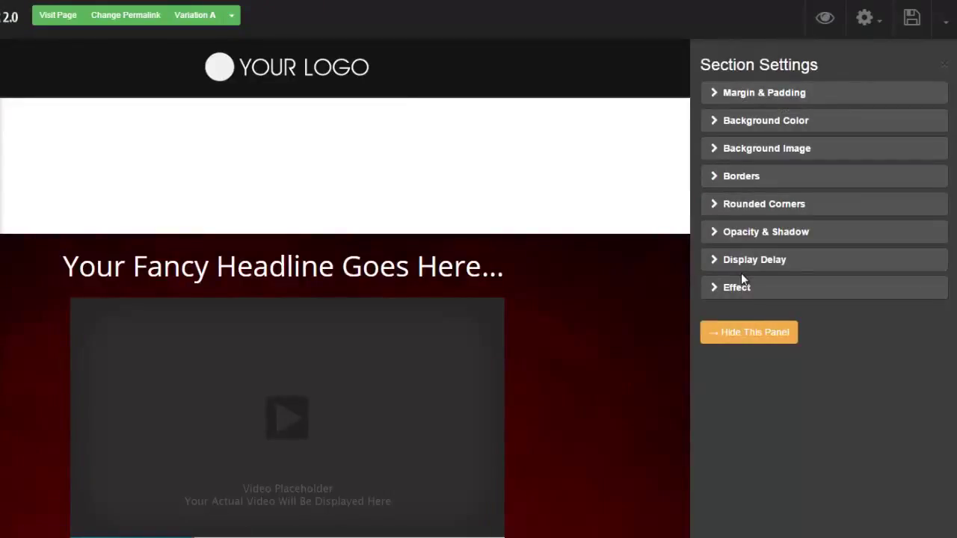
{"action": "left_click", "coordinate": [713, 125]}
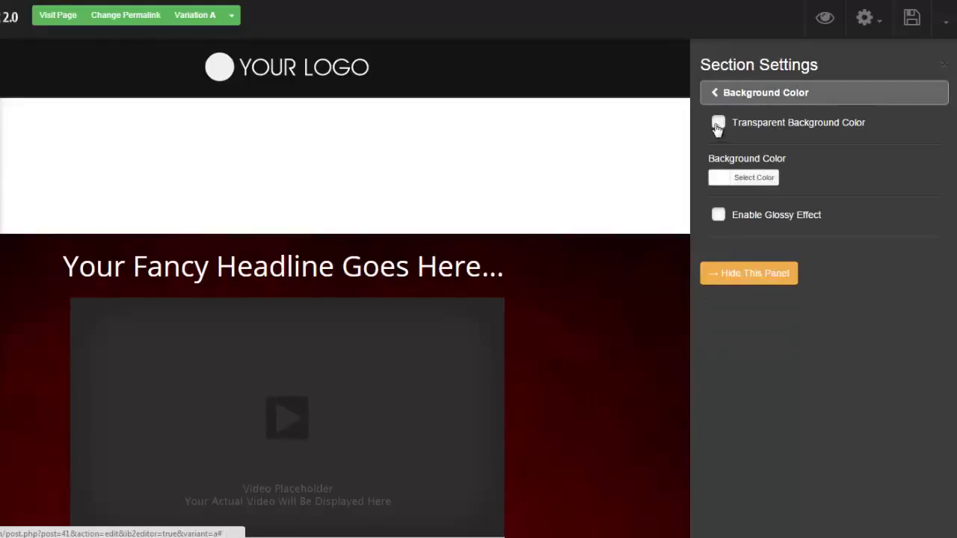
{"action": "left_click", "coordinate": [717, 124]}
{"action": "left_click", "coordinate": [717, 123]}
{"action": "left_click", "coordinate": [716, 186]}
{"action": "mouse_move", "coordinate": [743, 252]}
{"action": "left_mouse_down"}
{"action": "mouse_move", "coordinate": [799, 222]}
{"action": "mouse_move", "coordinate": [800, 290]}
{"action": "mouse_move", "coordinate": [802, 223]}
{"action": "left_mouse_up"}
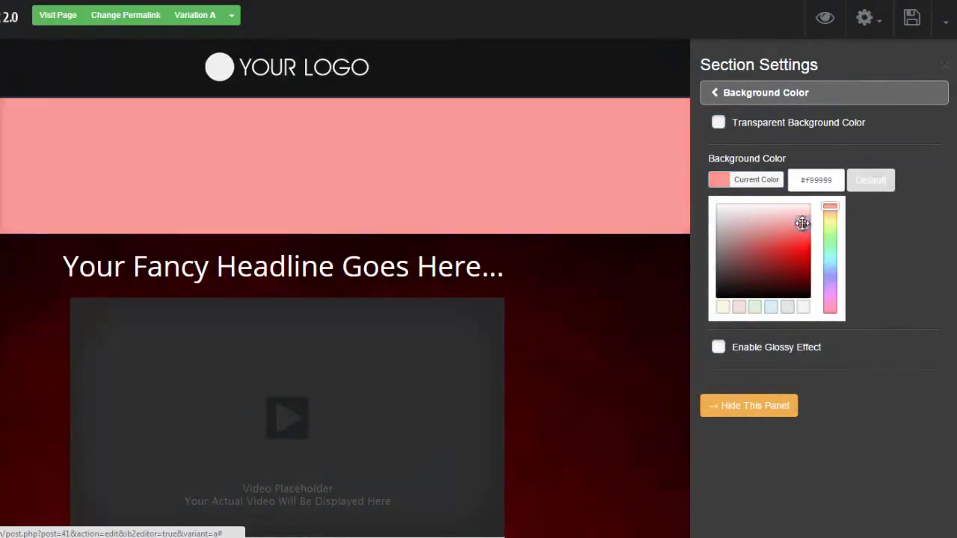
{"action": "left_click", "coordinate": [887, 151]}
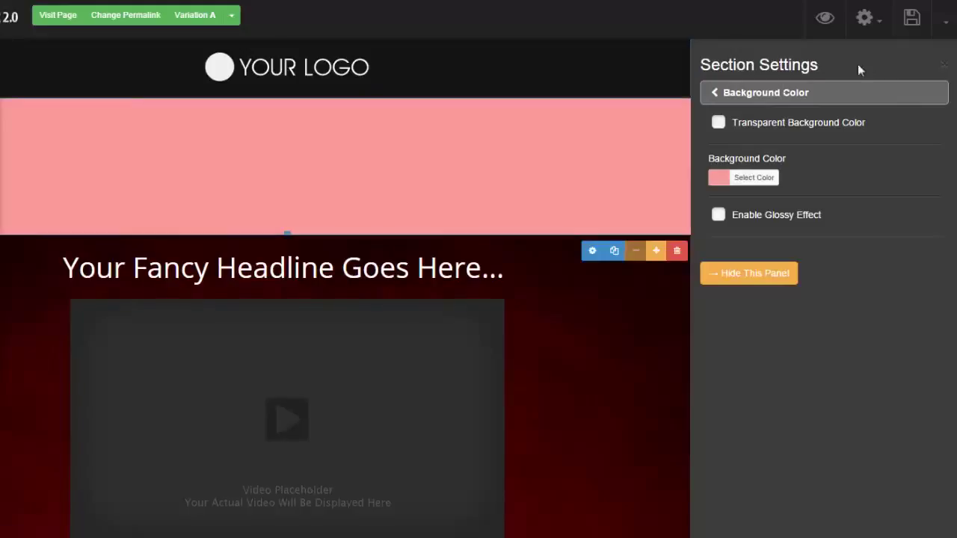
Exit the page editor and return to the dashboard with the visitors chart and page groups.
{"action": "left_click", "coordinate": [946, 22]}
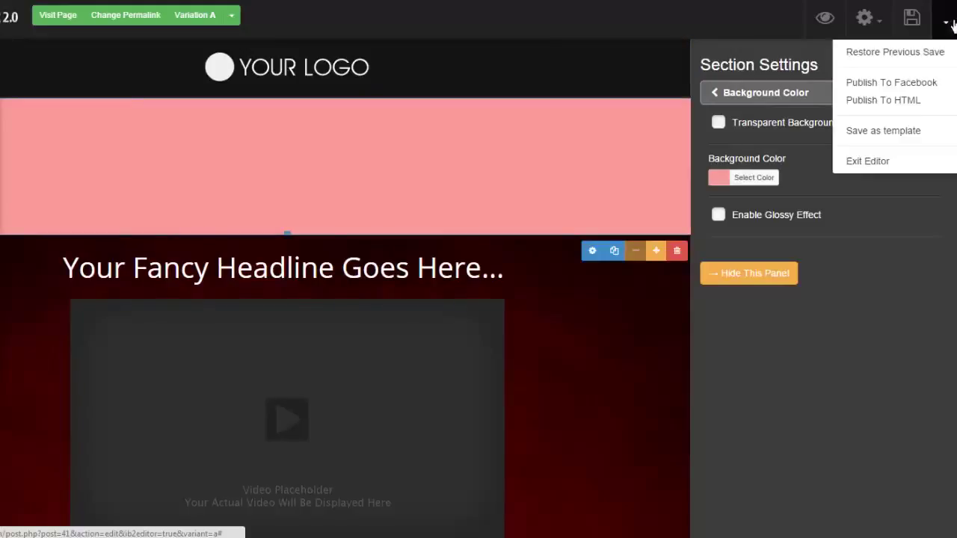
{"action": "left_click", "coordinate": [876, 162]}
{"action": "left_click", "coordinate": [455, 80]}
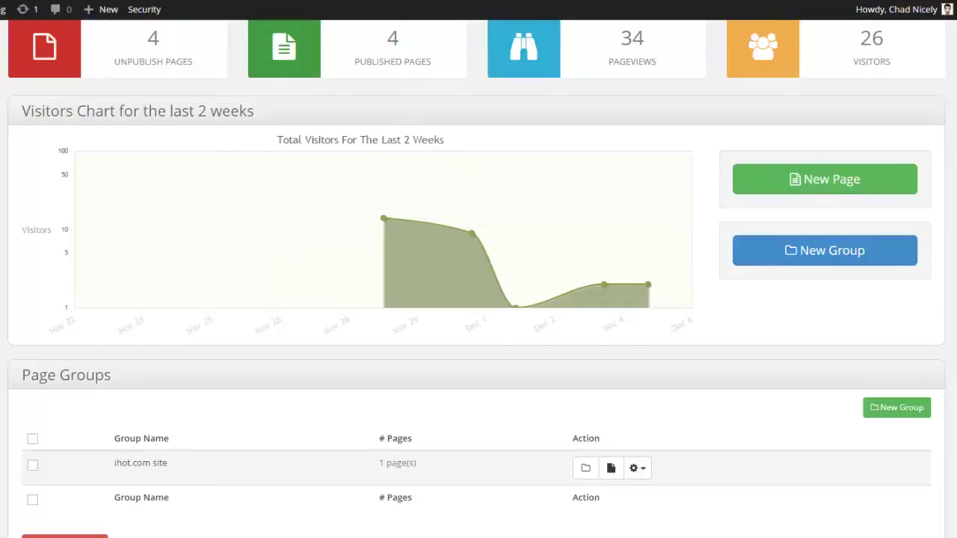
Examine the dashboard's page groups and ungrouped pages, including the additional actions available for "my page".
{"action": "scroll", "coordinate": [890, 150], "scroll_direction": "down", "scroll_amount": 1}
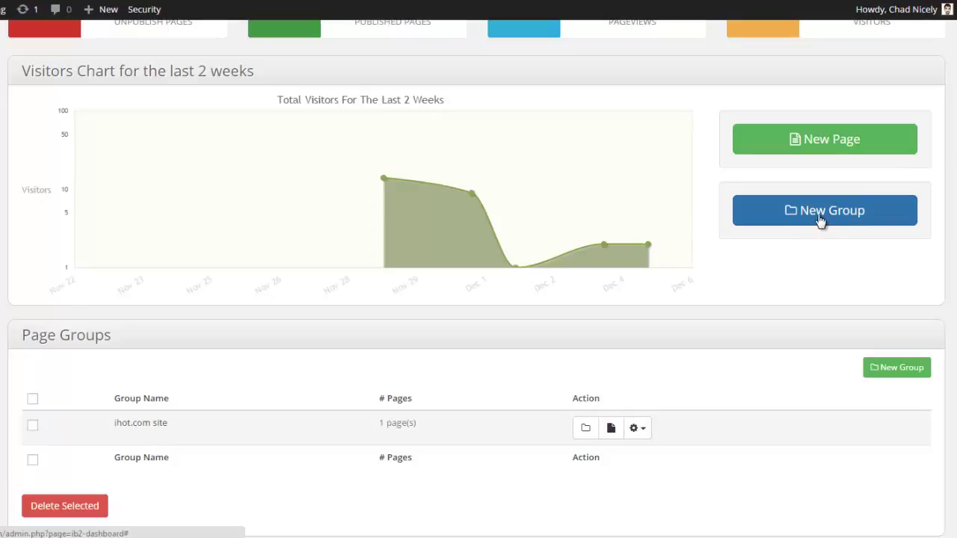
{"action": "scroll", "coordinate": [476, 278], "scroll_direction": "down", "scroll_amount": 1}
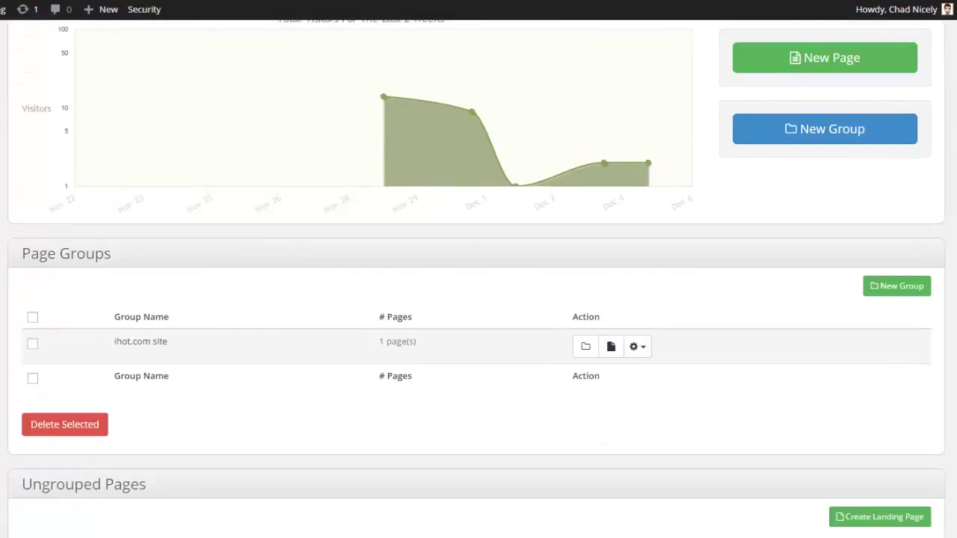
{"action": "scroll", "coordinate": [476, 278], "scroll_direction": "down", "scroll_amount": 3}
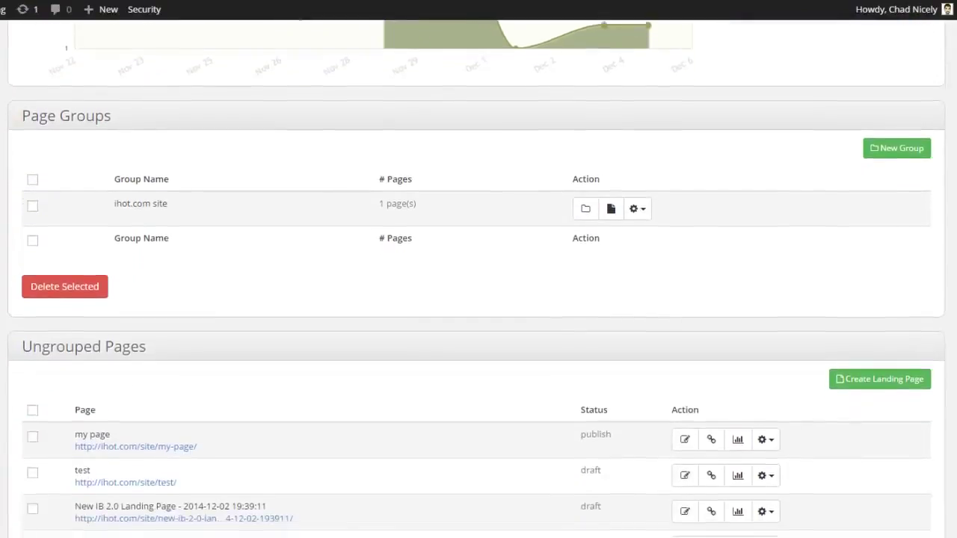
{"action": "scroll", "coordinate": [470, 277], "scroll_direction": "down", "scroll_amount": 1}
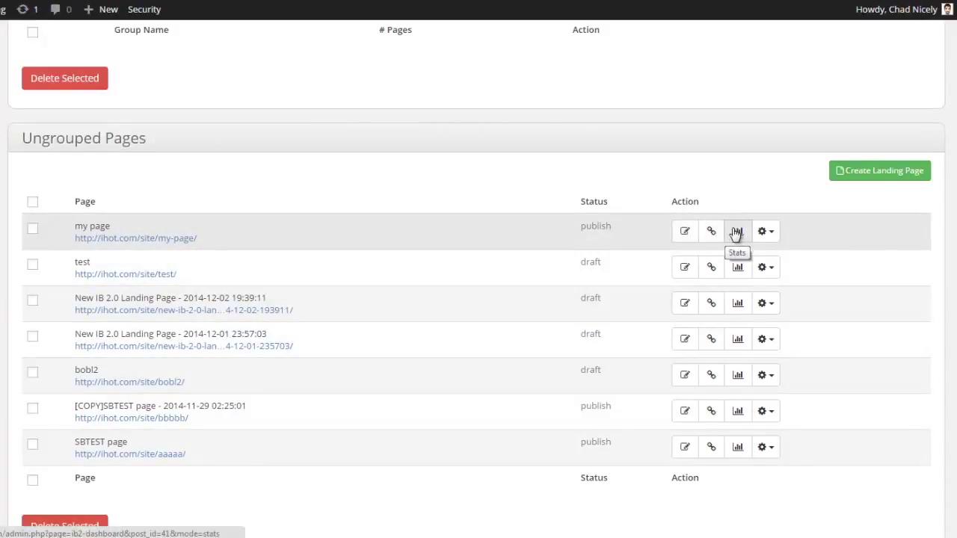
{"action": "left_click", "coordinate": [774, 233]}
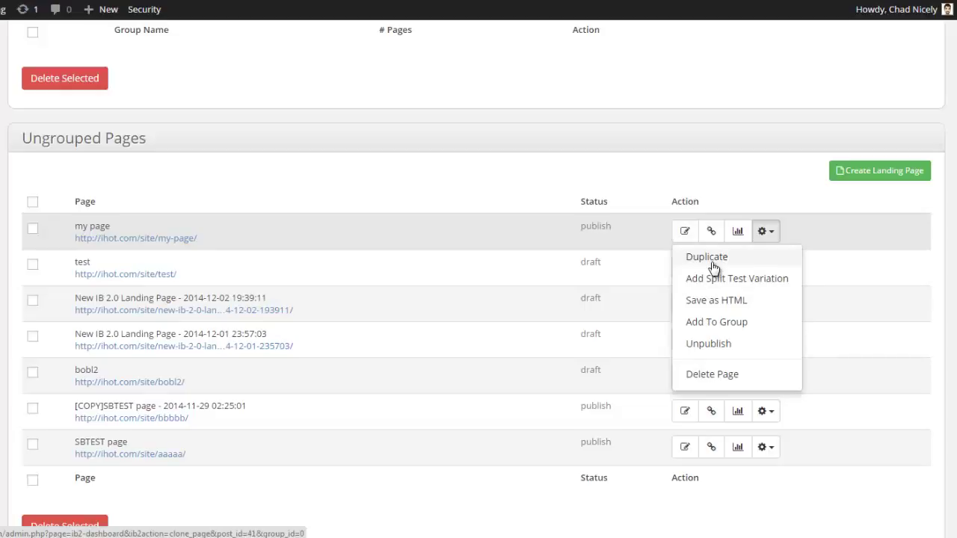
{"action": "scroll", "coordinate": [714, 267], "scroll_direction": "down", "scroll_amount": 2}
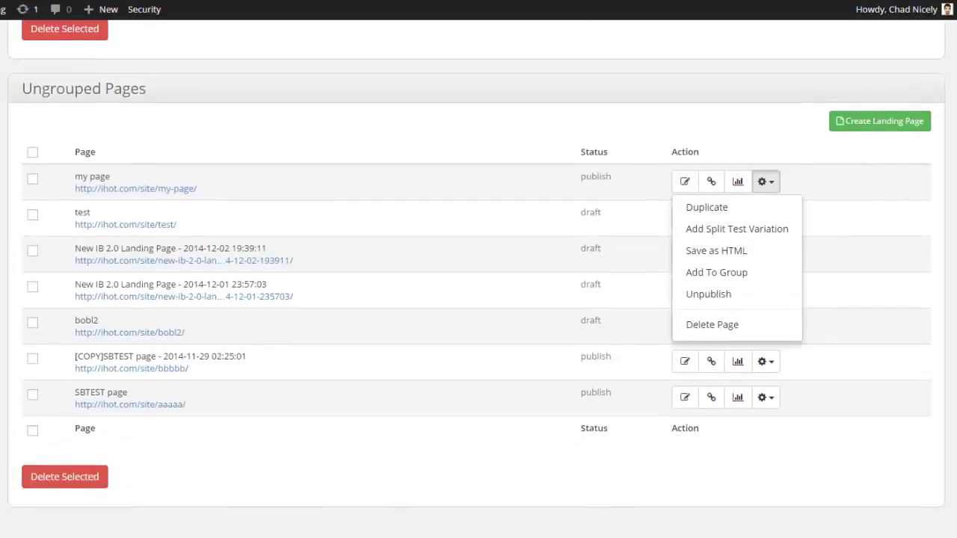
{"action": "scroll", "coordinate": [939, 41], "scroll_direction": "up", "scroll_amount": 10}
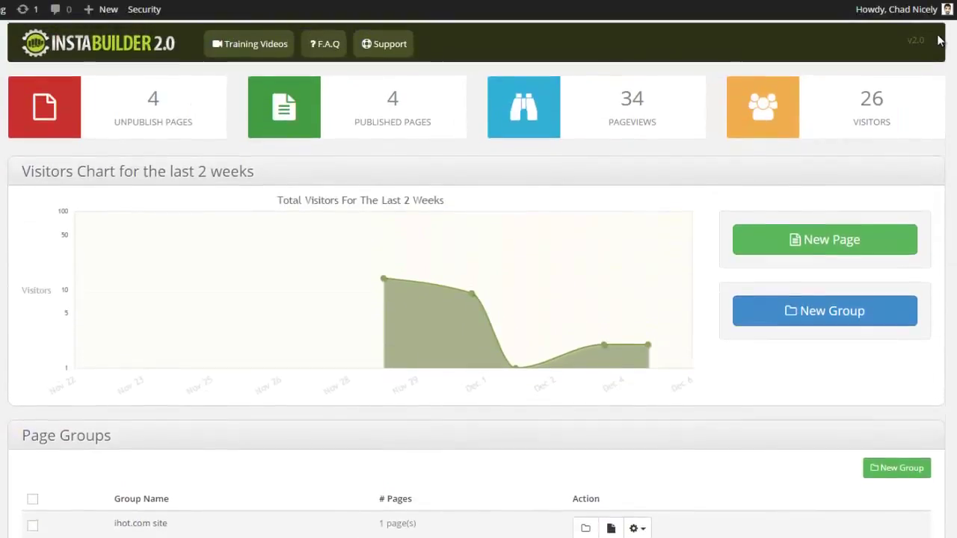